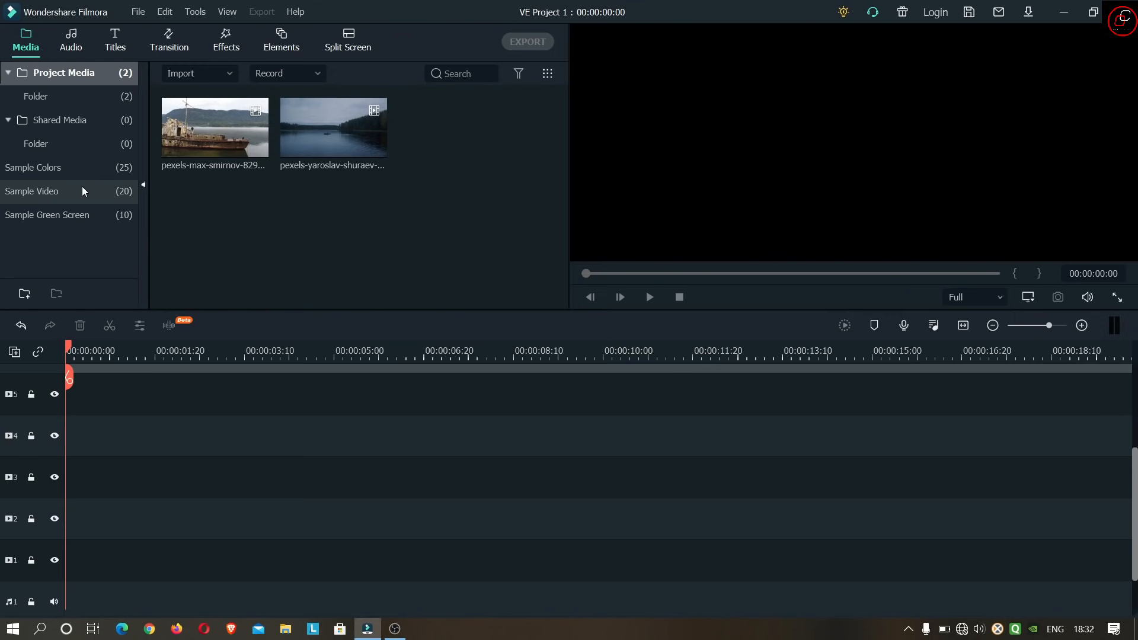
- Place the Black sample colour at the start of video track 1 and extend it to 12 seconds
click(81, 169)
scroll(382, 199, down, 3)
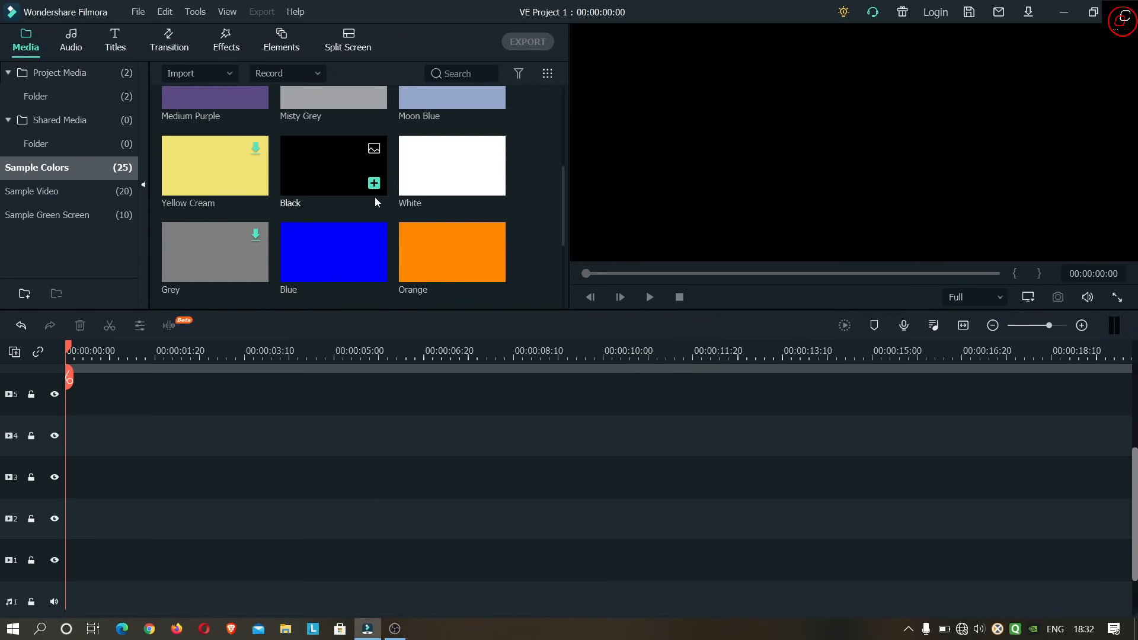
drag(340, 175, 77, 573)
drag(333, 563, 712, 567)
- Add Title 38 at the start of video track 2 and extend it to match the black clip's length
double_click(79, 73)
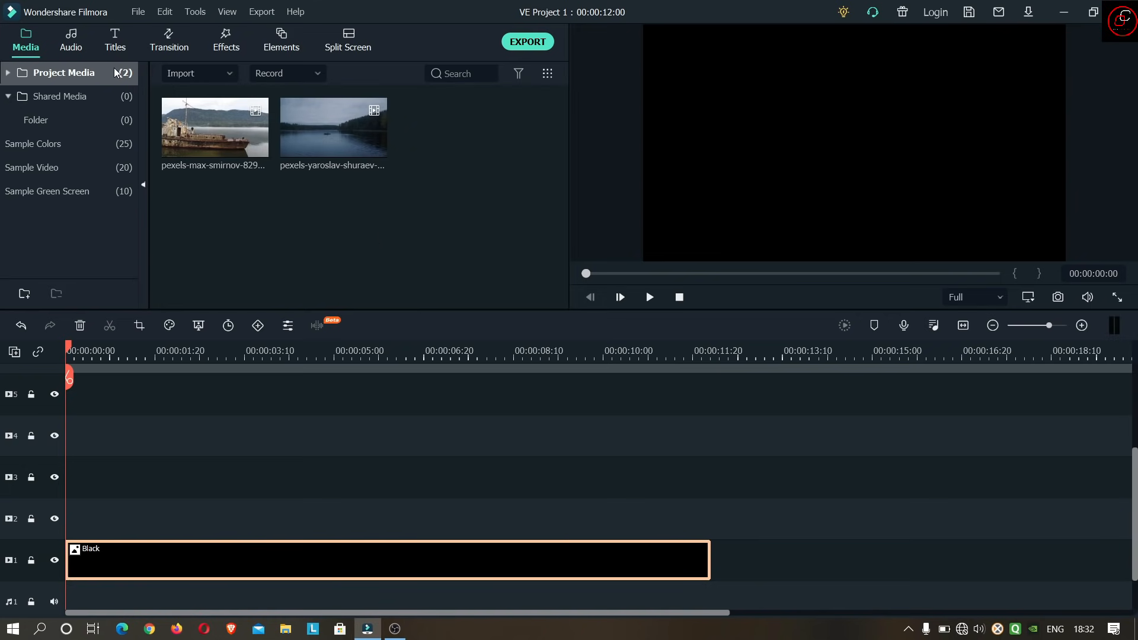
click(117, 47)
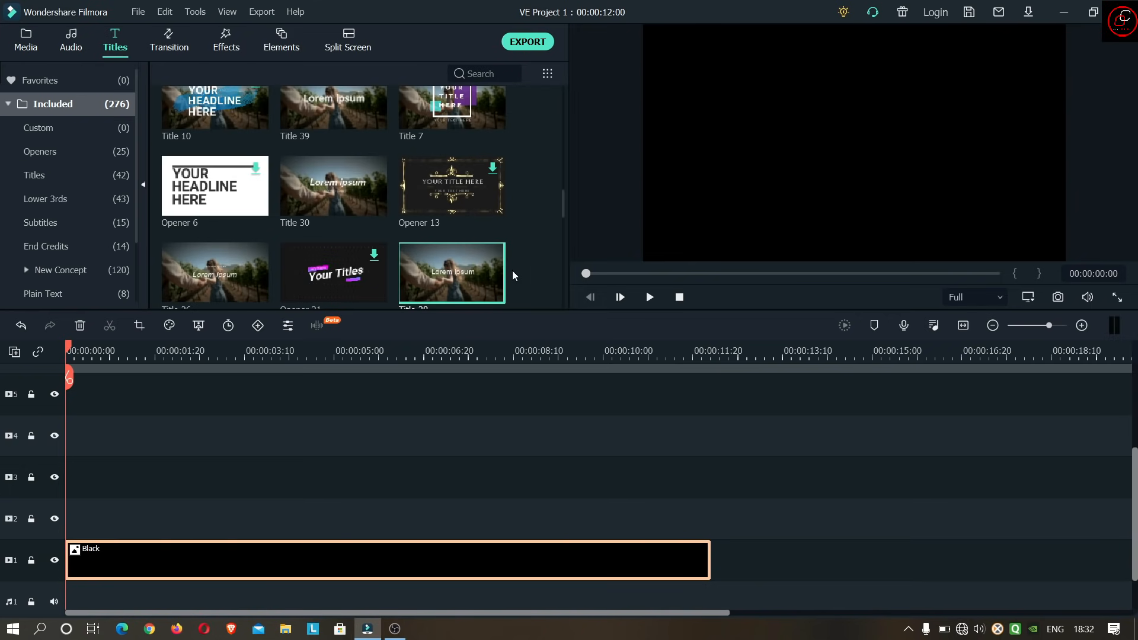
click(460, 283)
drag(460, 283, 68, 526)
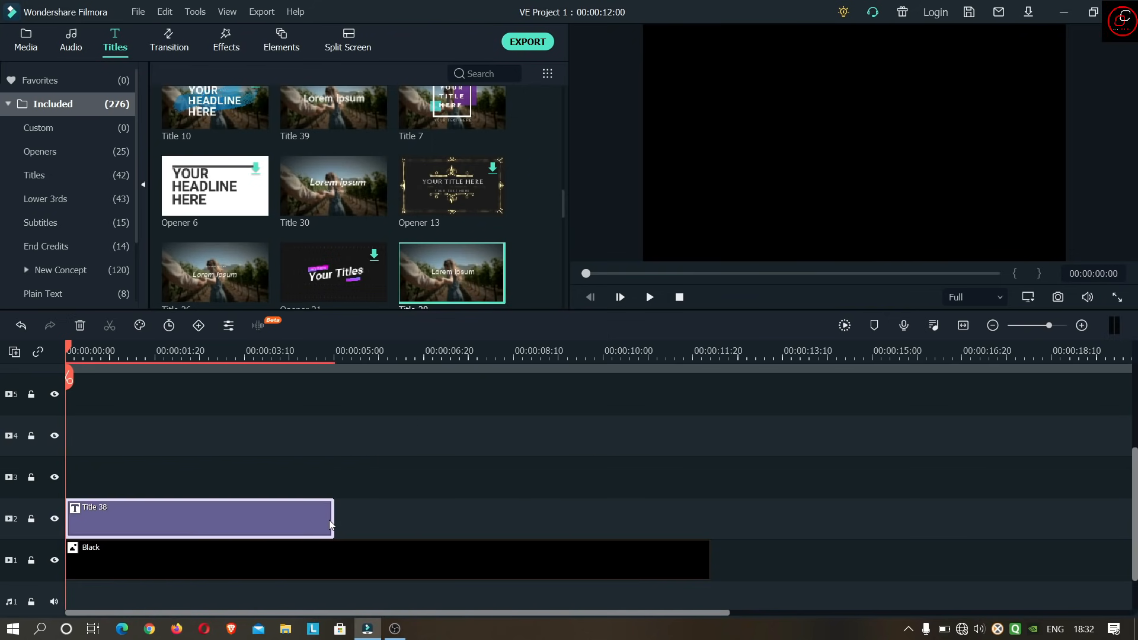
drag(332, 521, 714, 511)
- Open Title 38 in the advanced text editor and replace its text with "THE SAILOR"
double_click(505, 517)
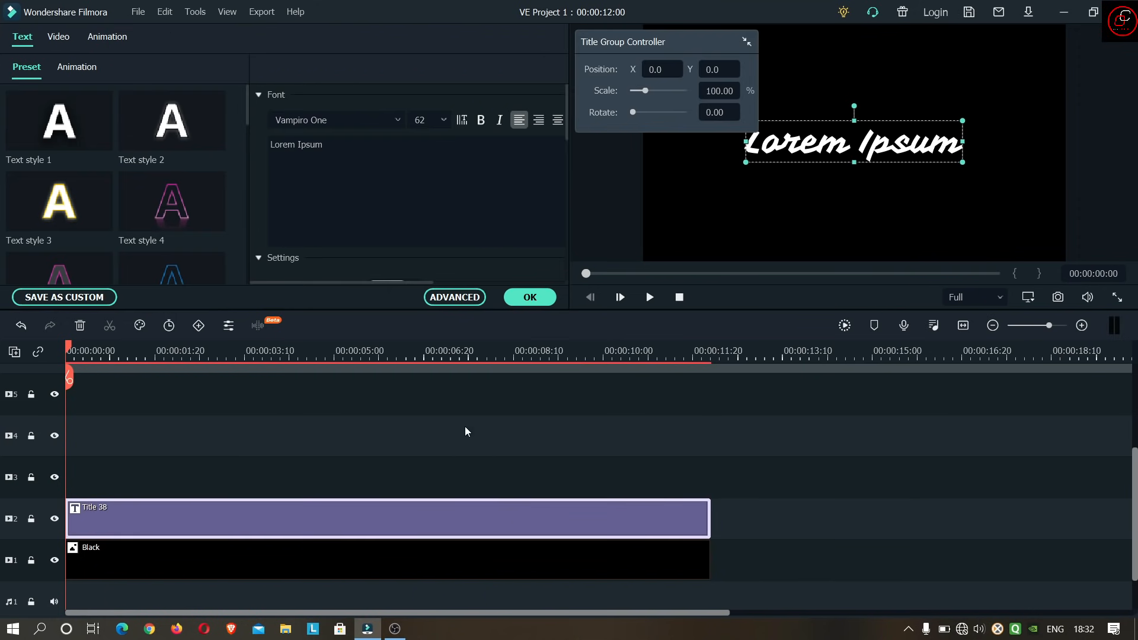
click(460, 293)
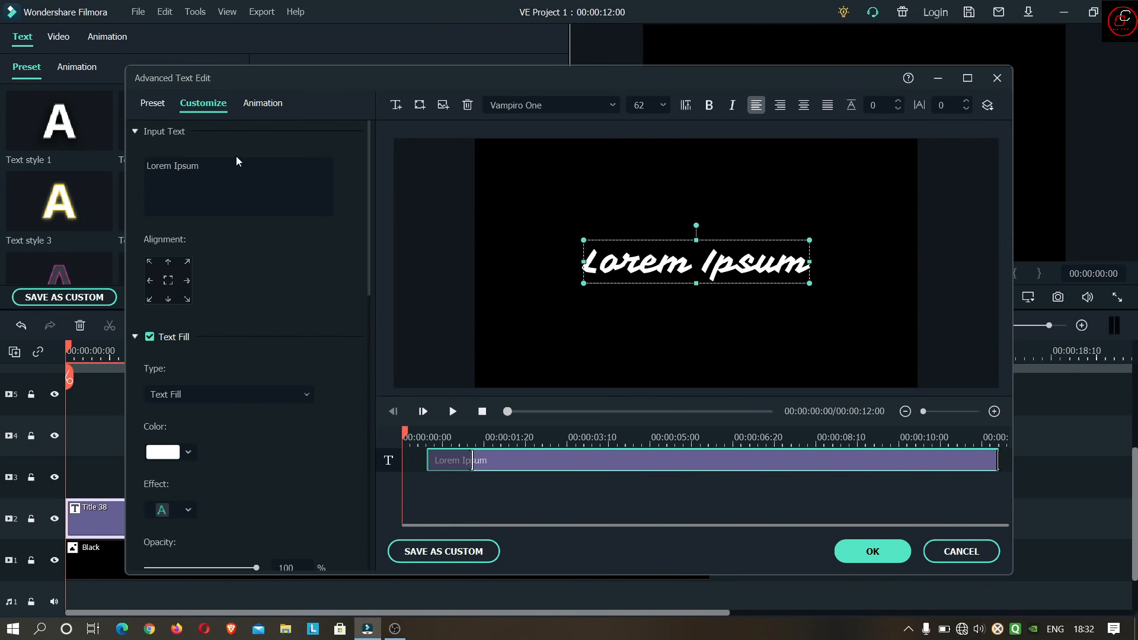
drag(236, 158, 102, 167)
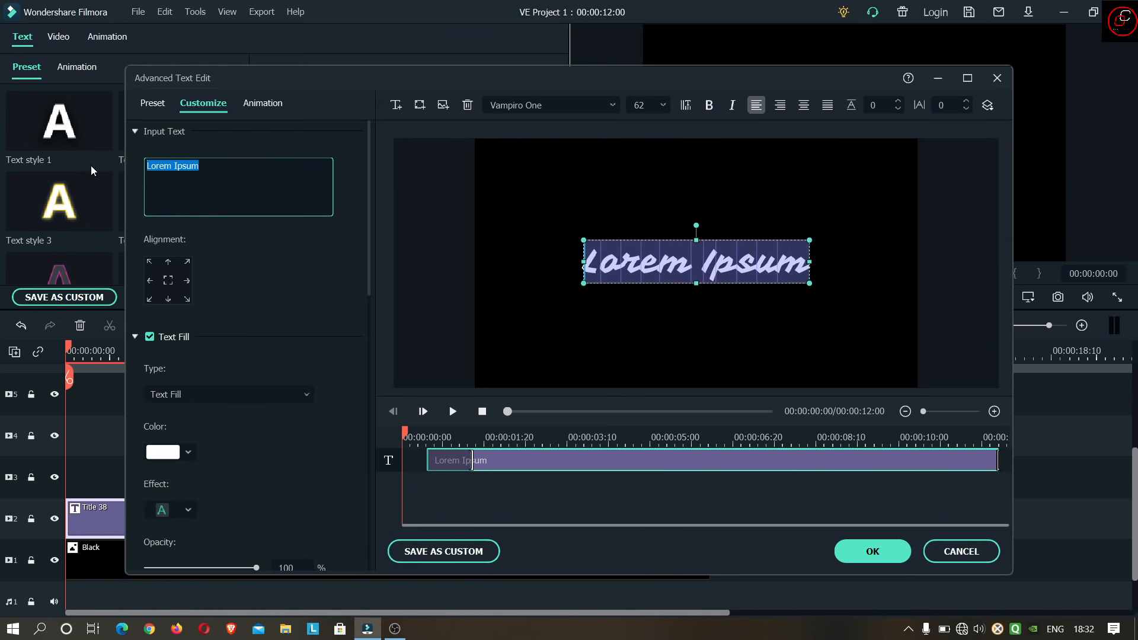
text(THE SAILOR)
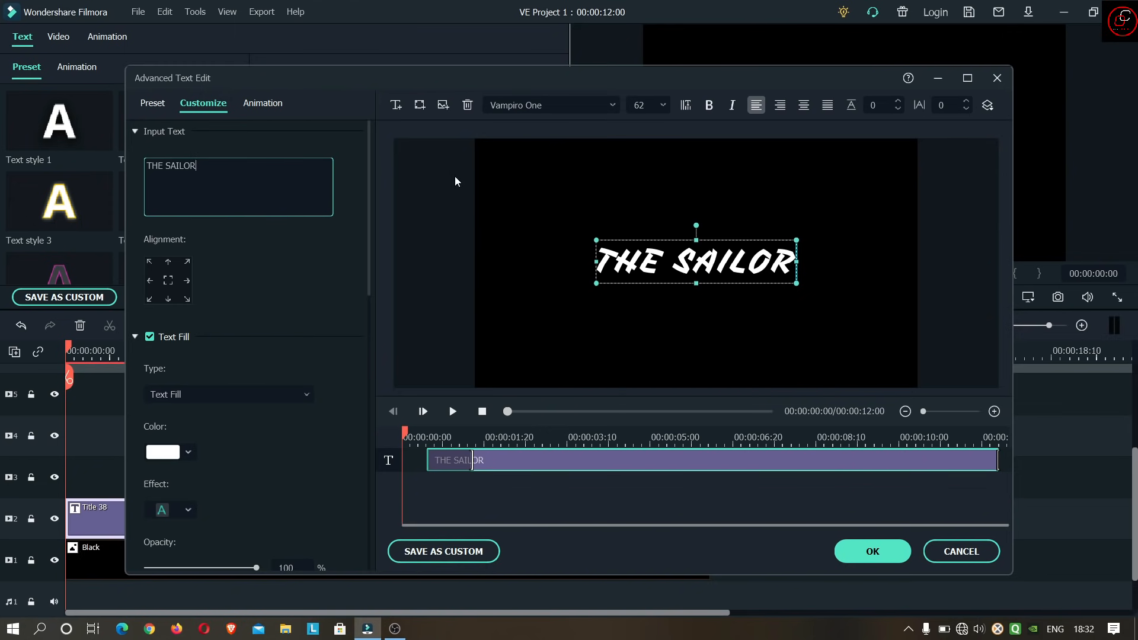
- Change the title text's font to Game Played
click(537, 106)
text(GAME Played)
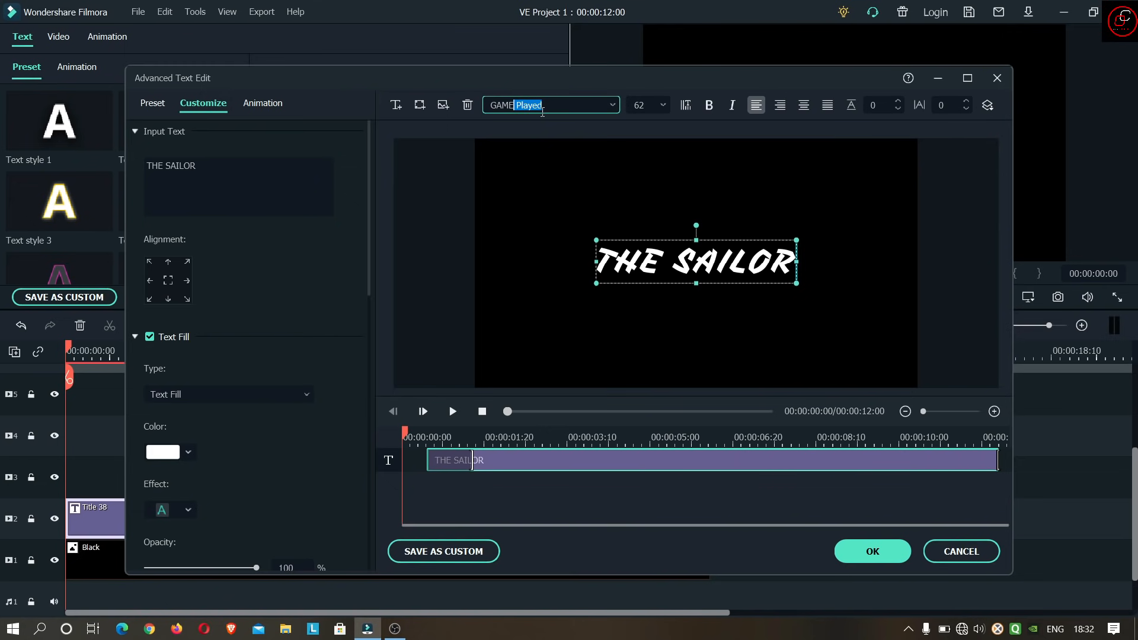
key(Return)
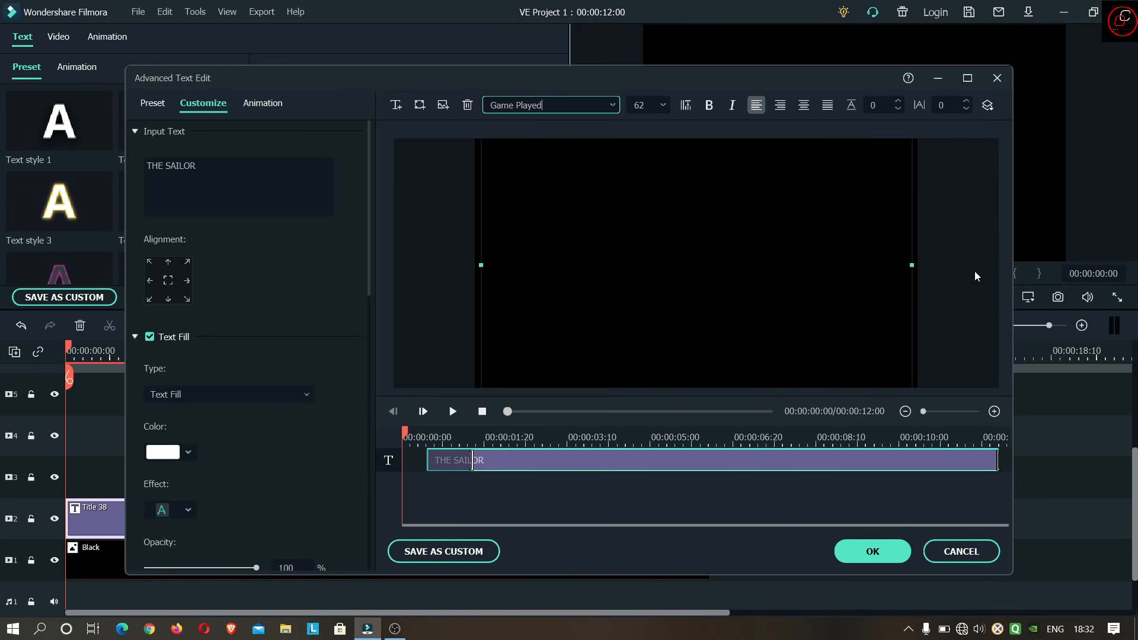
click(731, 261)
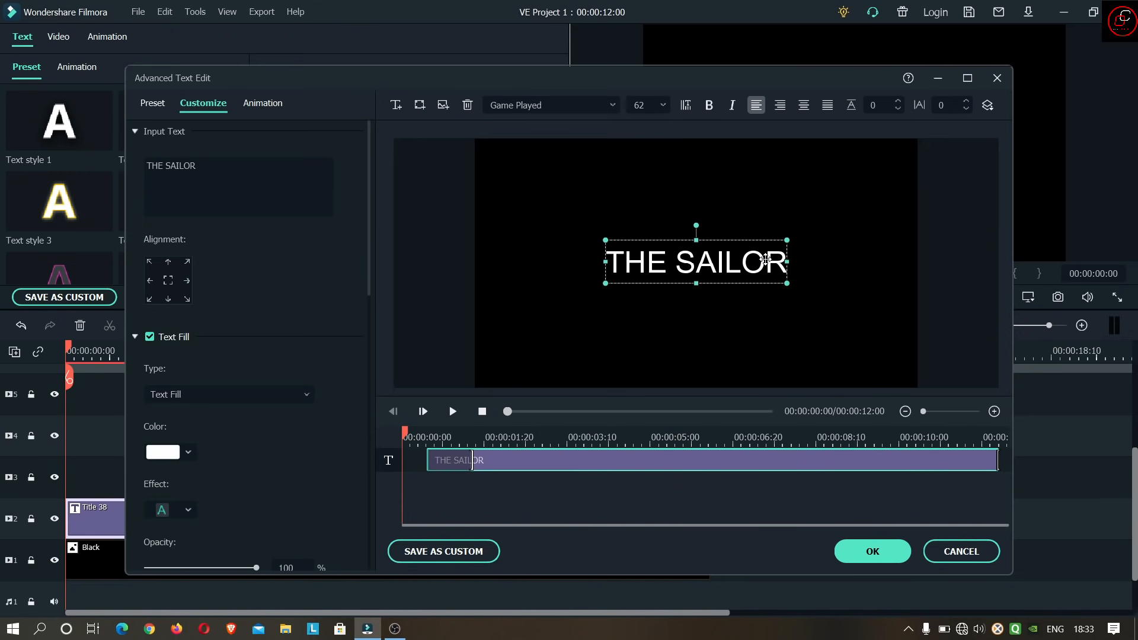
- Set the letter spacing of the THE SAILOR text to 25
double_click(761, 264)
drag(762, 262, 611, 265)
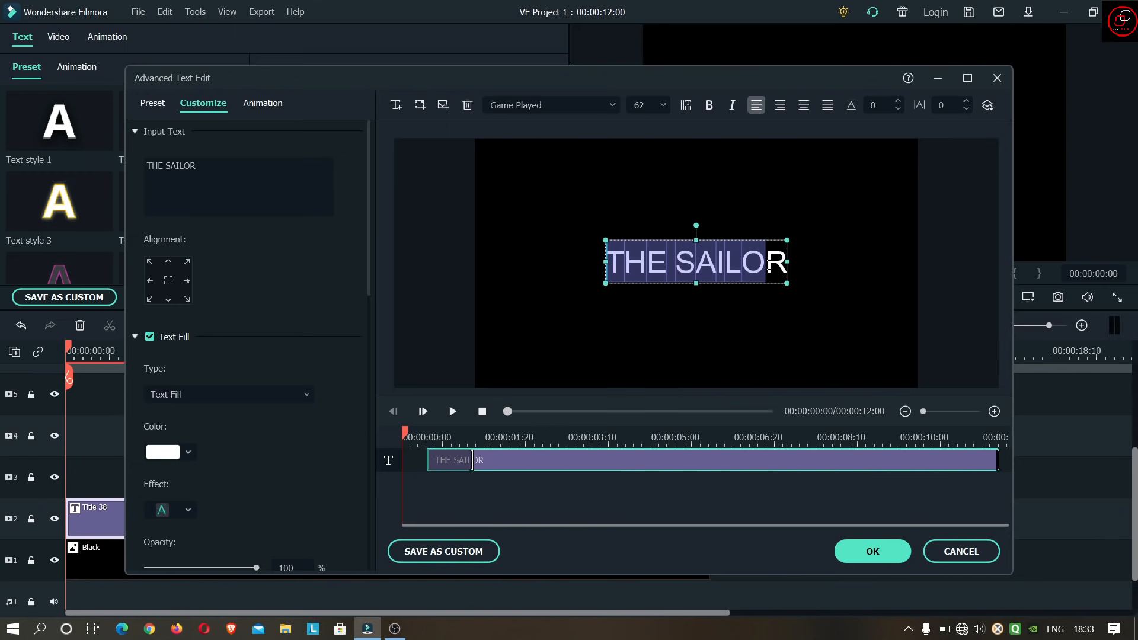
click(944, 106)
text(25)
key(Return)
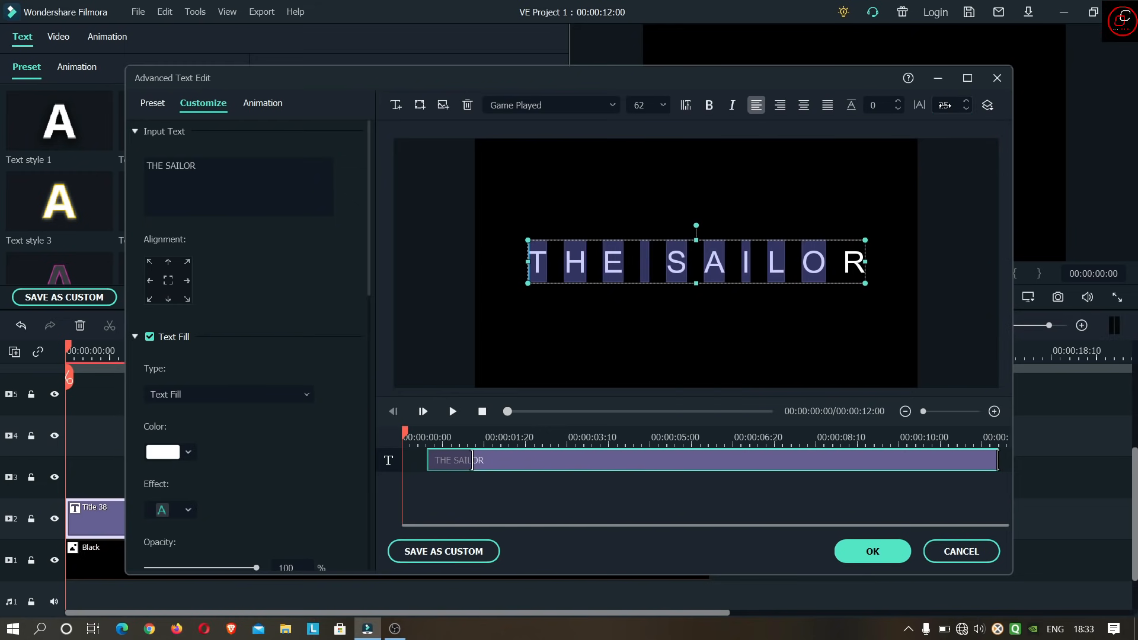
click(979, 269)
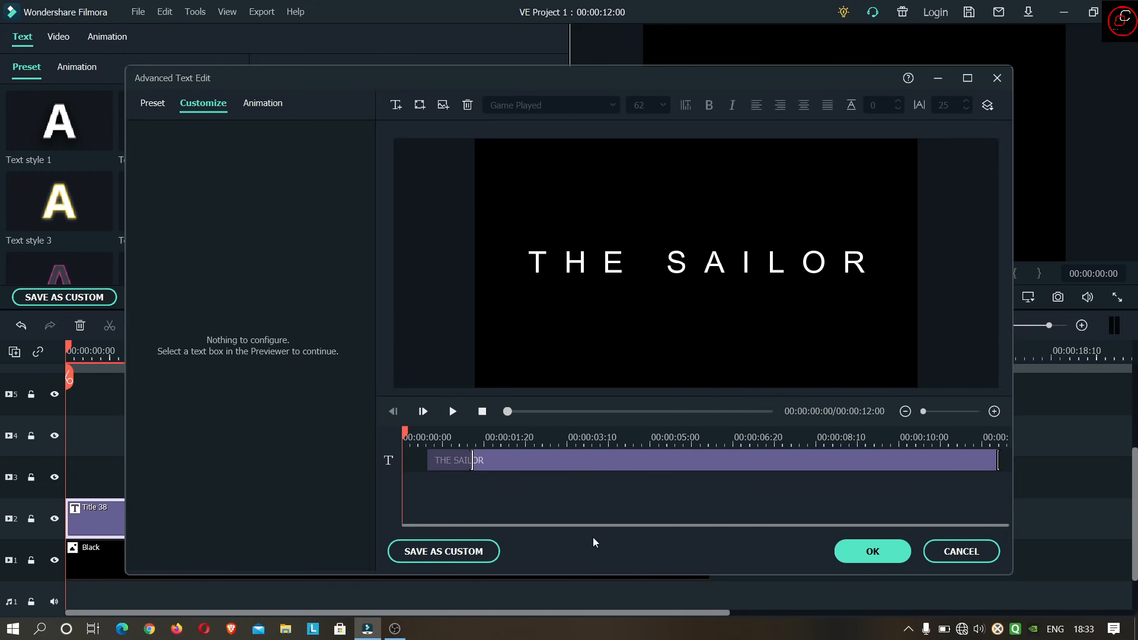
- Make the THE SAILOR text start earlier on the title's timeline and lengthen its opening animation to about 5 seconds
click(460, 461)
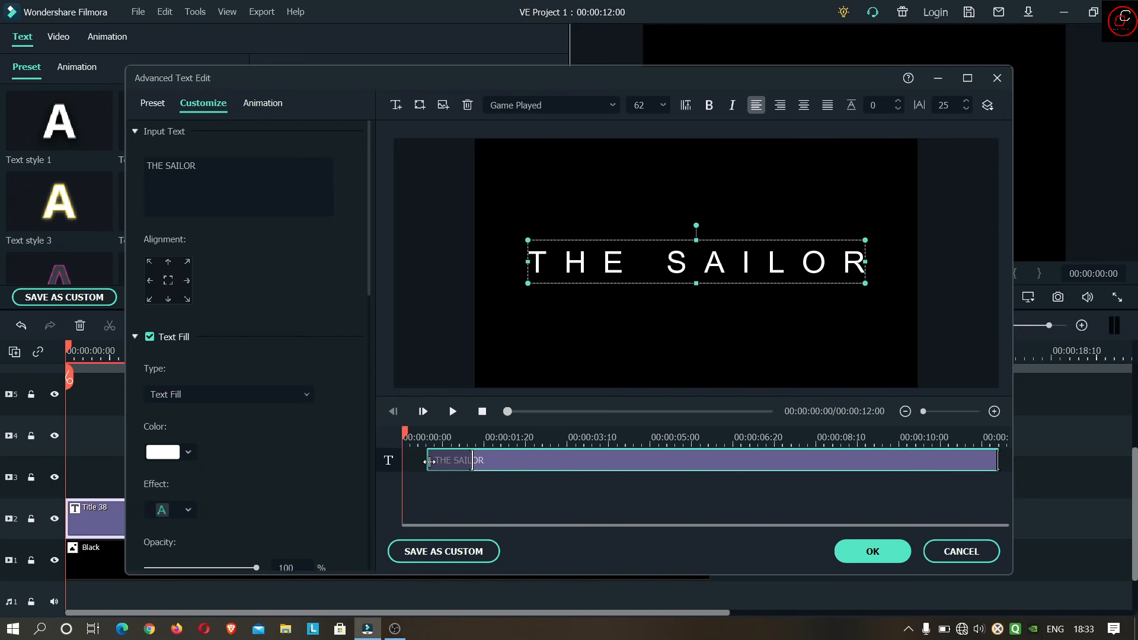
drag(429, 461, 414, 461)
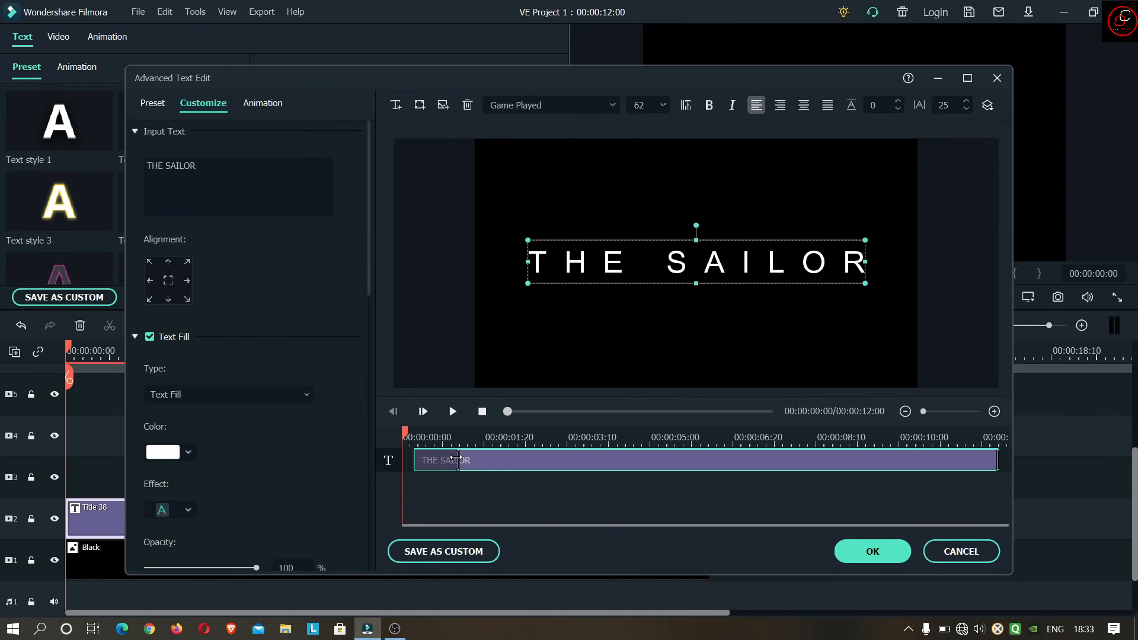
mouse_move(457, 459)
mouse_down()
mouse_move(659, 461)
mouse_move(469, 461)
mouse_up()
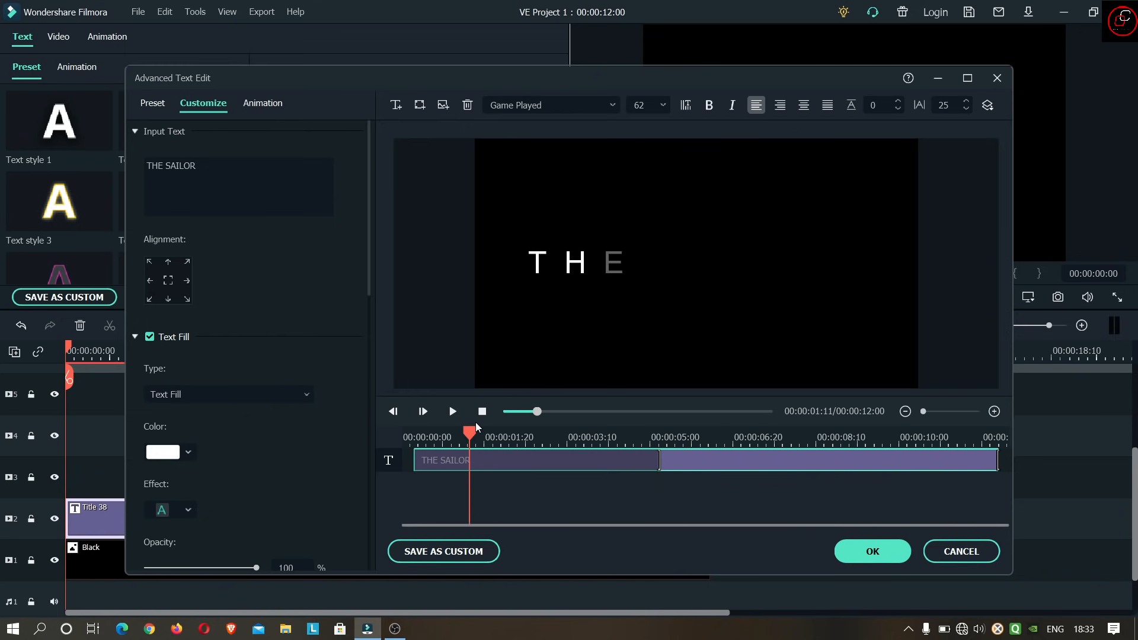
- Apply the Up Dir Insert animation to the title text and play it back
click(262, 108)
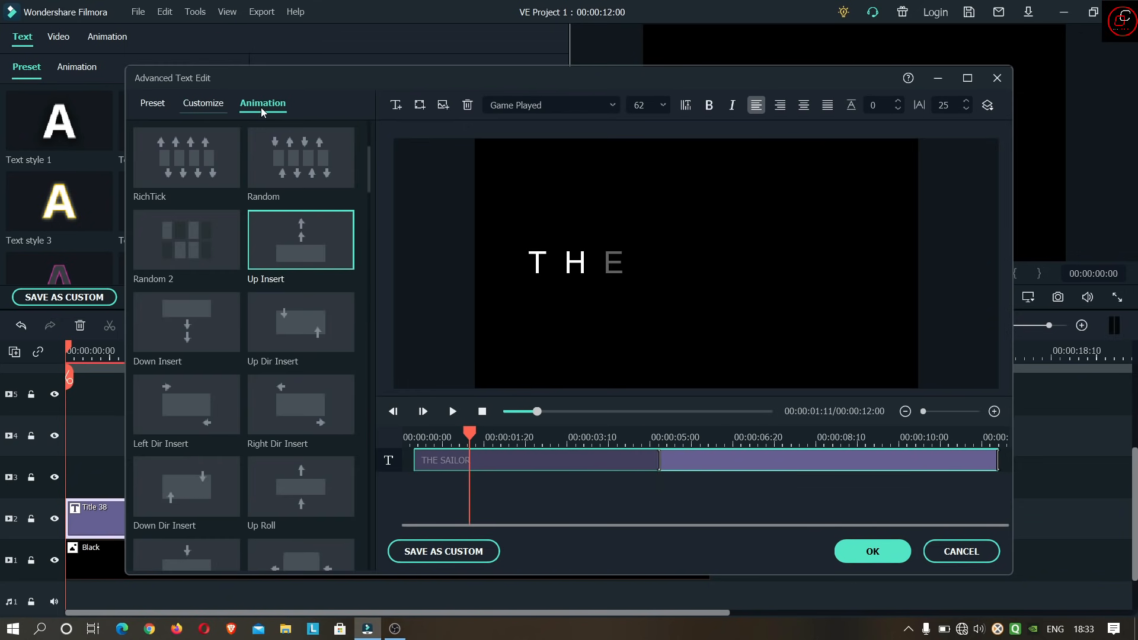
double_click(314, 342)
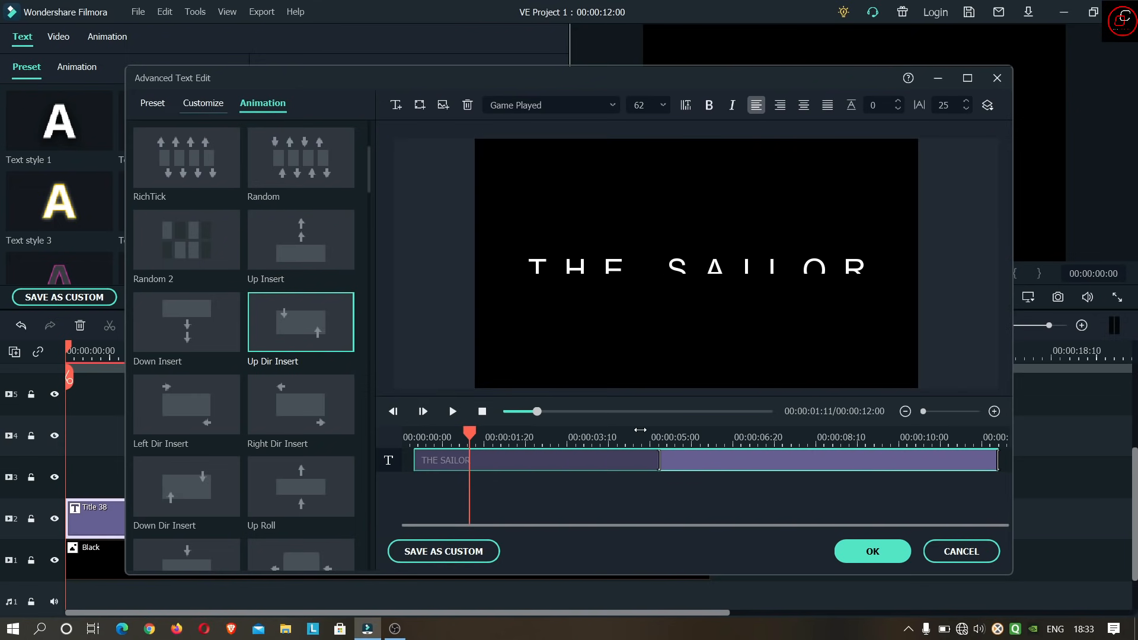
click(484, 411)
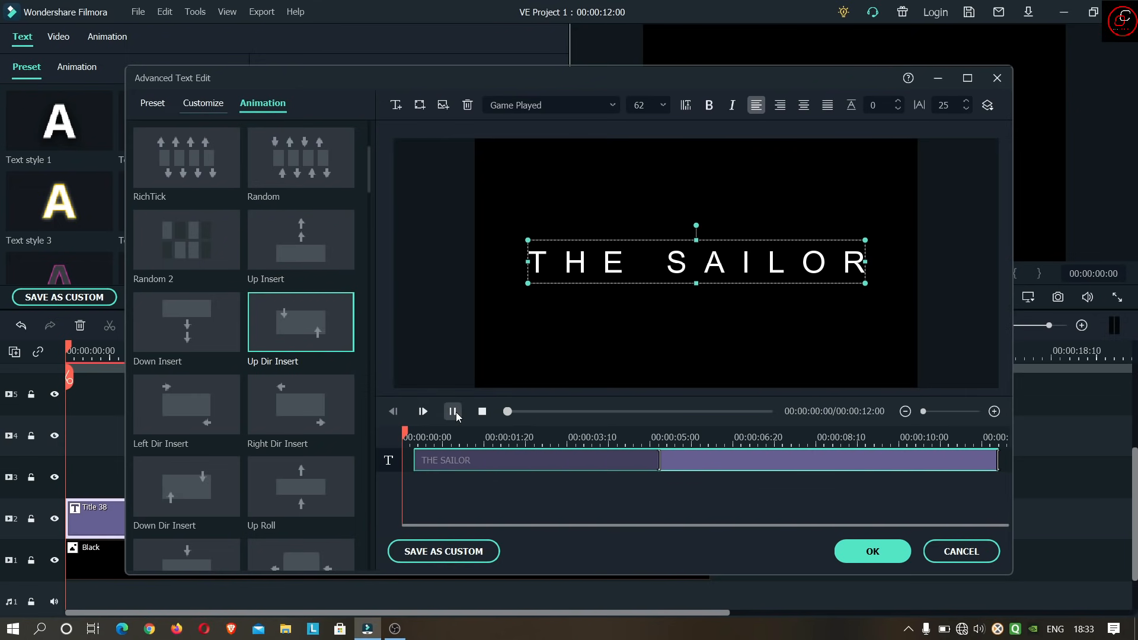
click(454, 412)
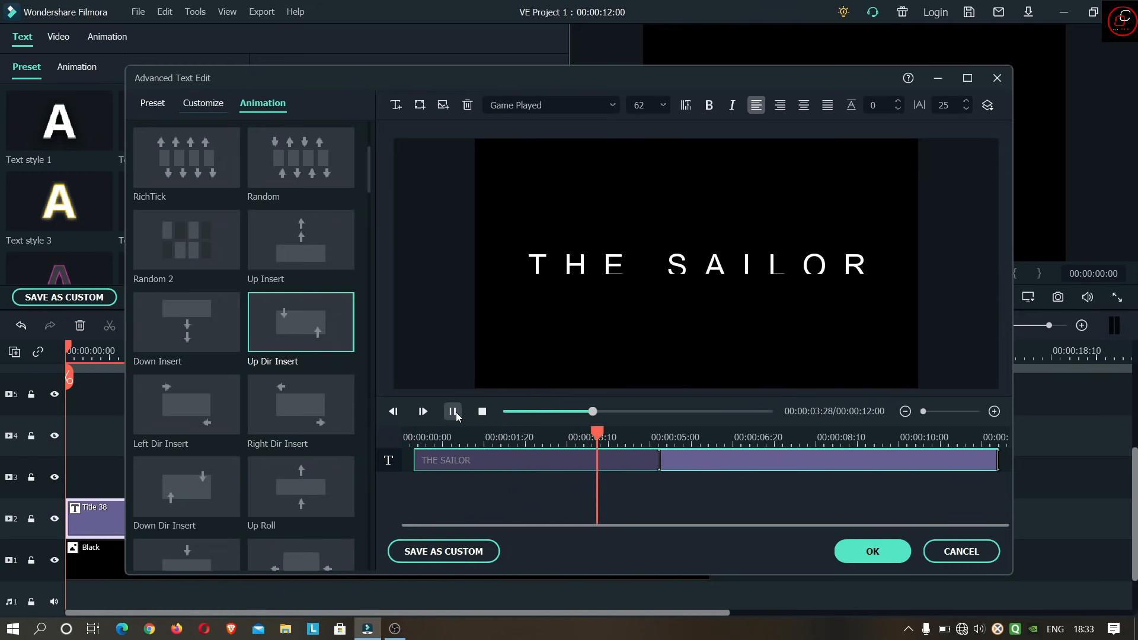
click(454, 412)
click(491, 437)
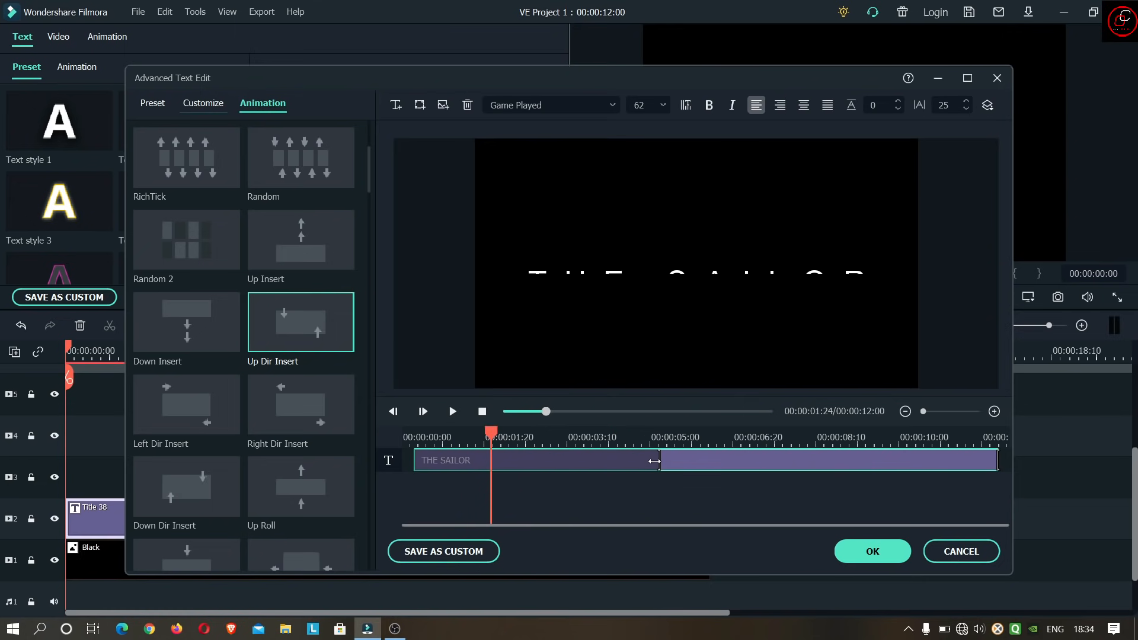
- Shorten the title's opening animation to end at about 00:00:03:06, preview its timing, and confirm the title edits
drag(656, 458, 577, 467)
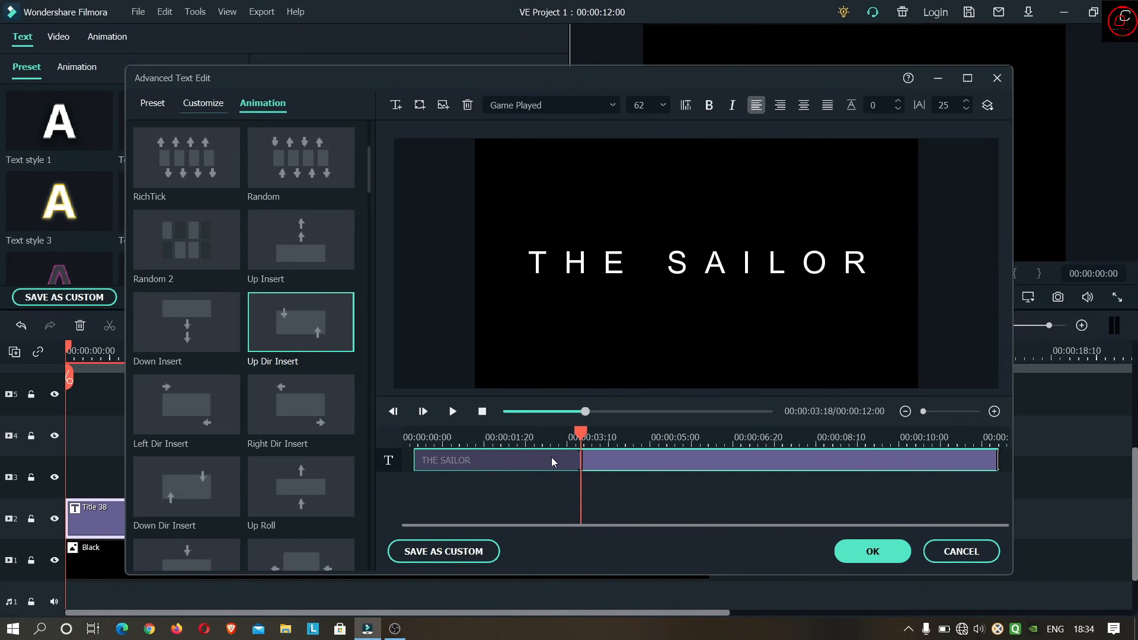
click(482, 412)
click(454, 410)
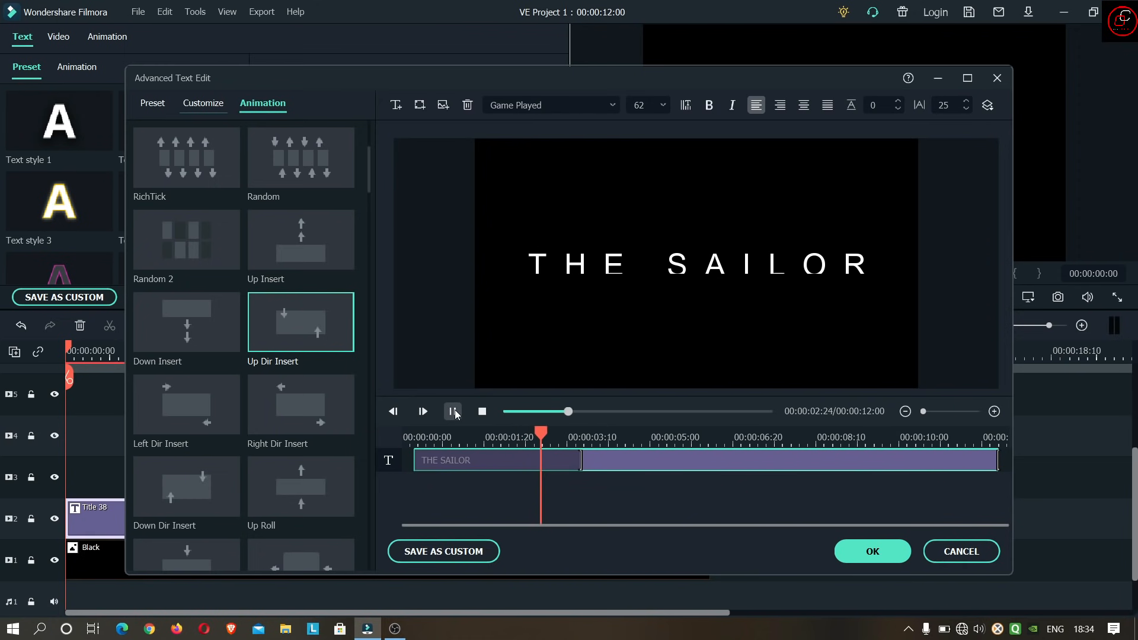
click(454, 410)
click(545, 443)
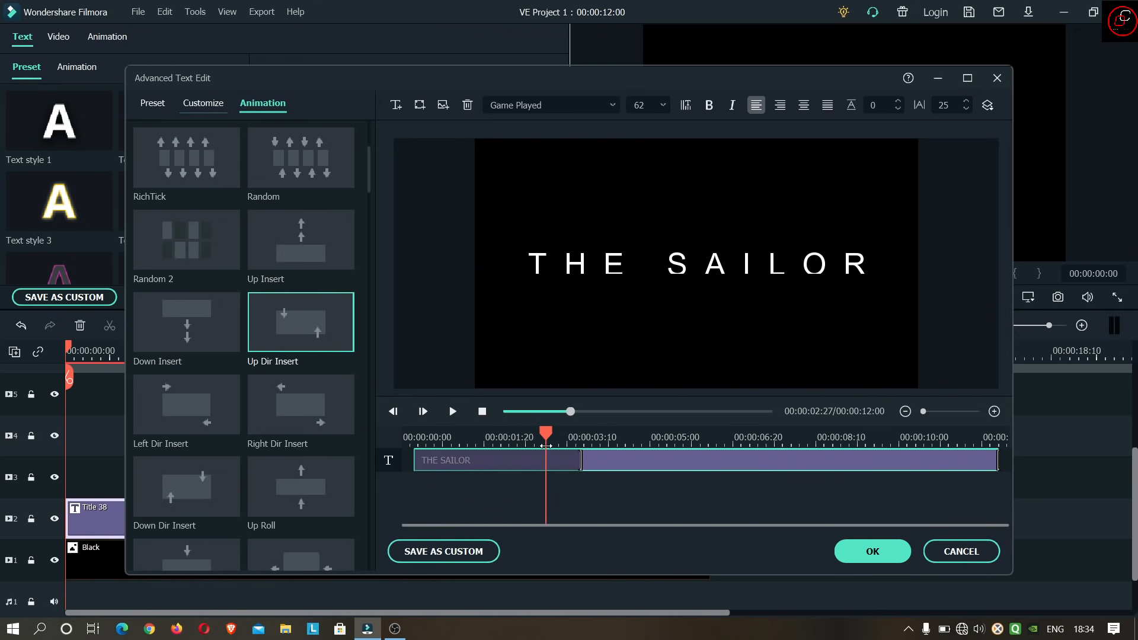
drag(578, 460, 560, 458)
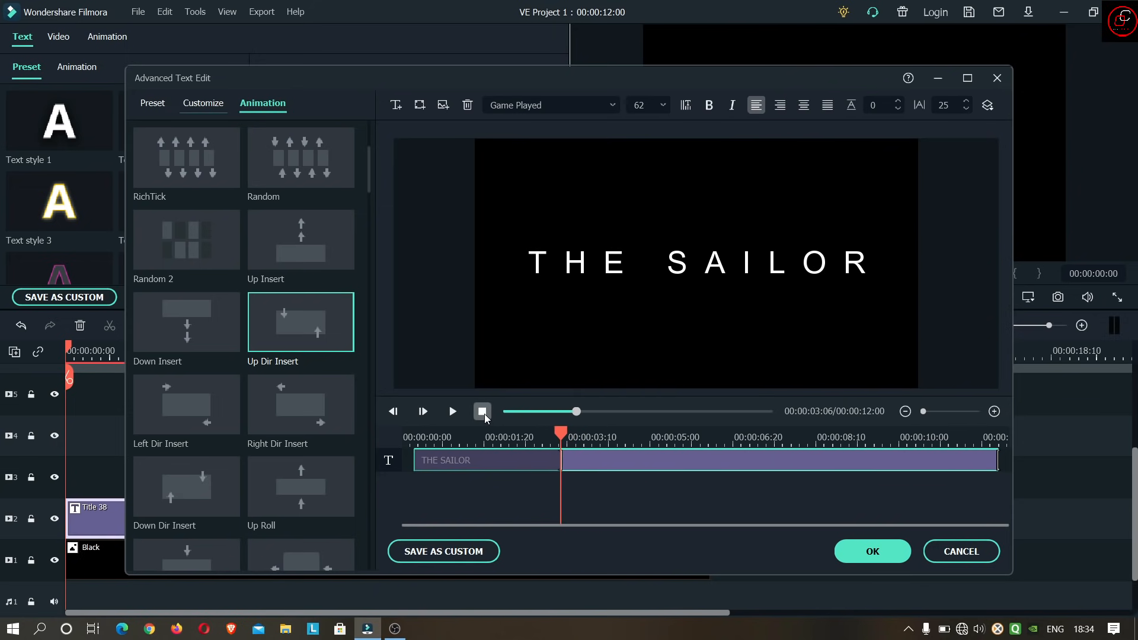
click(482, 411)
click(453, 411)
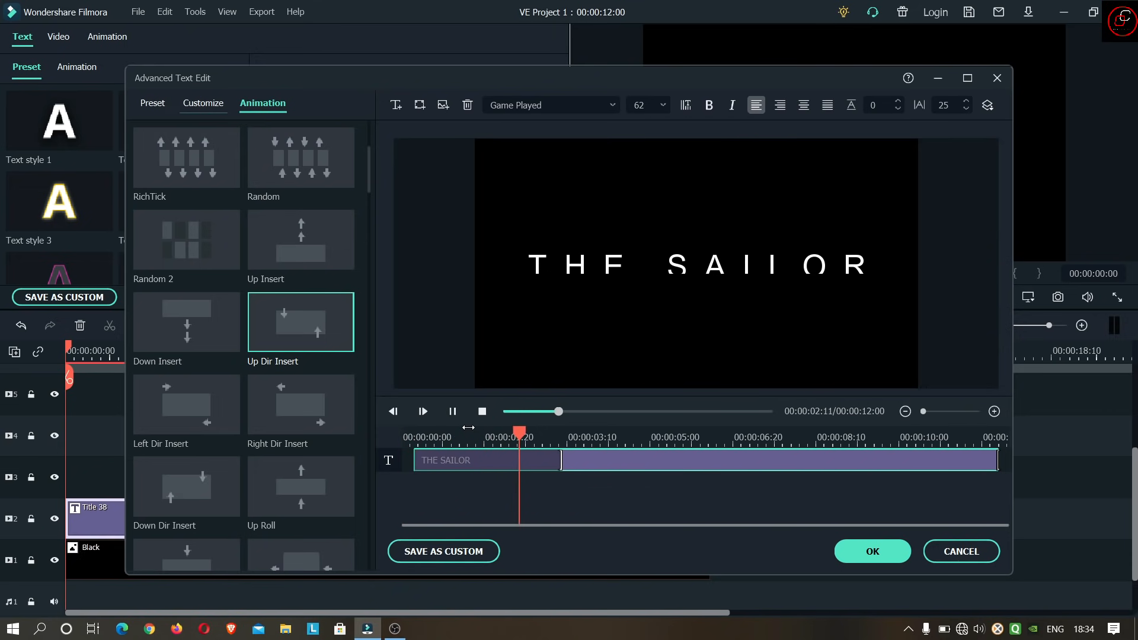
click(880, 557)
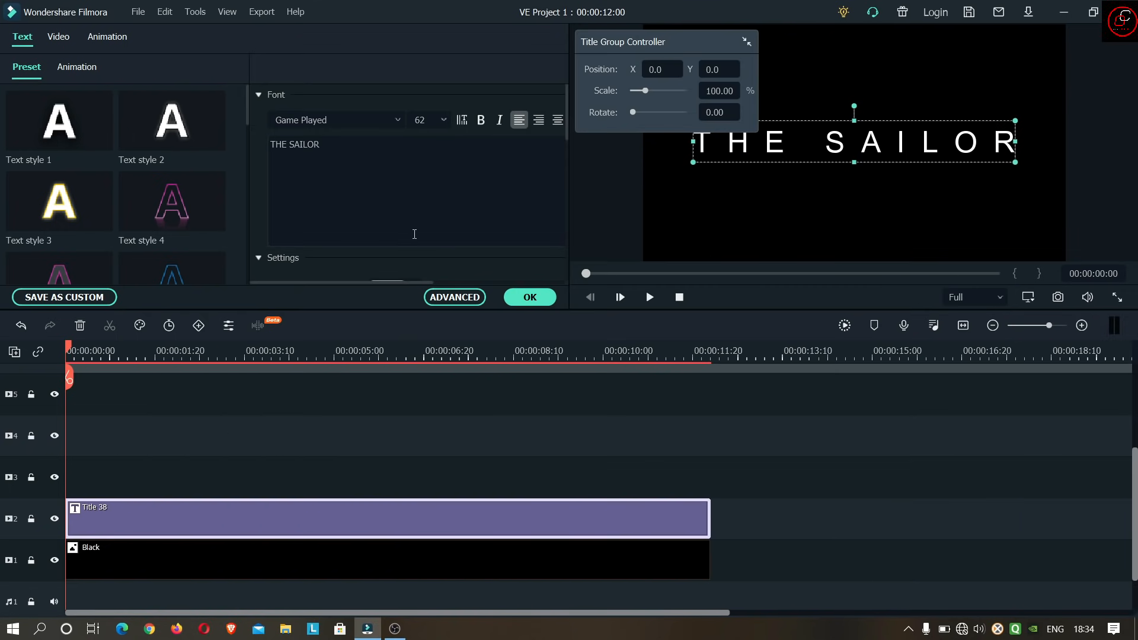
click(528, 299)
- Add the Water Ripple distortion effect on video track 3 and extend it to the title's full length
click(226, 41)
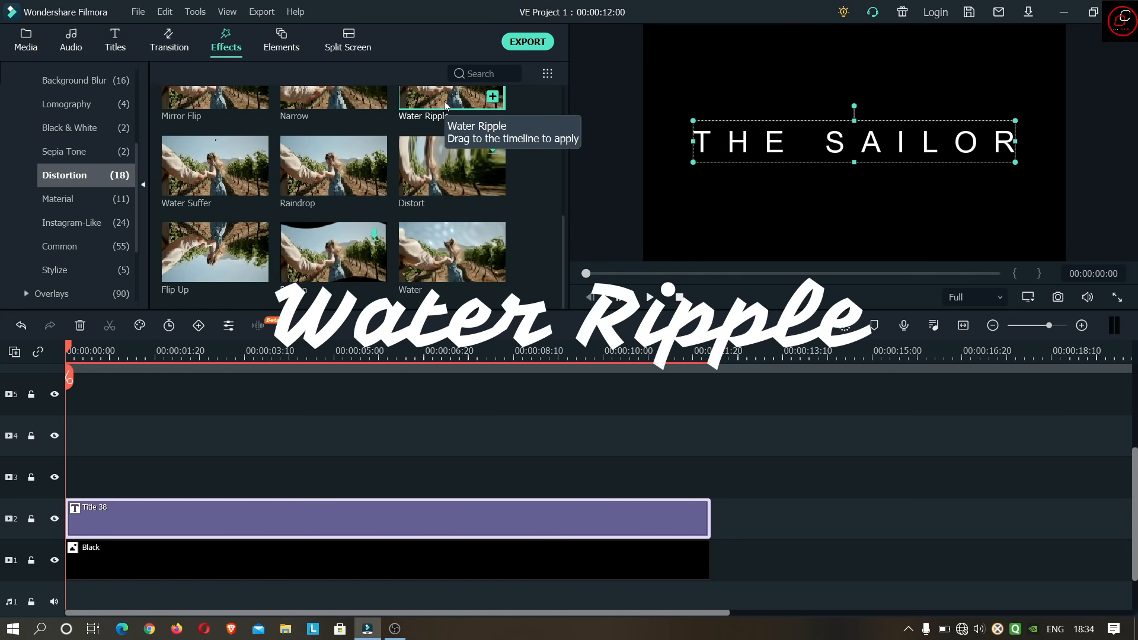
drag(446, 104, 34, 496)
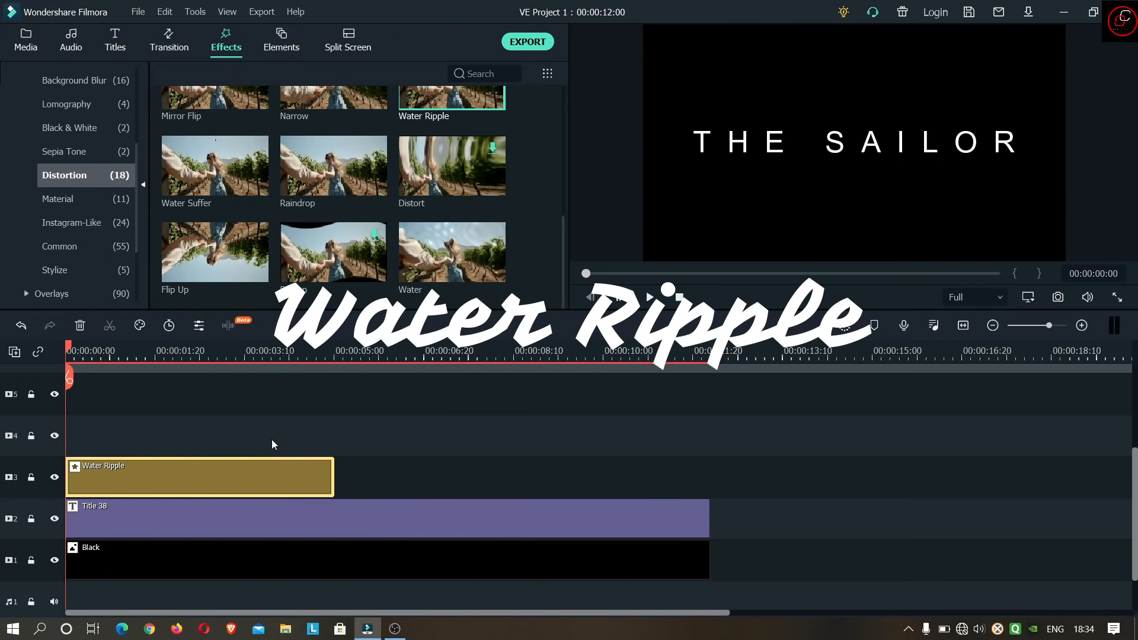
drag(333, 476, 710, 476)
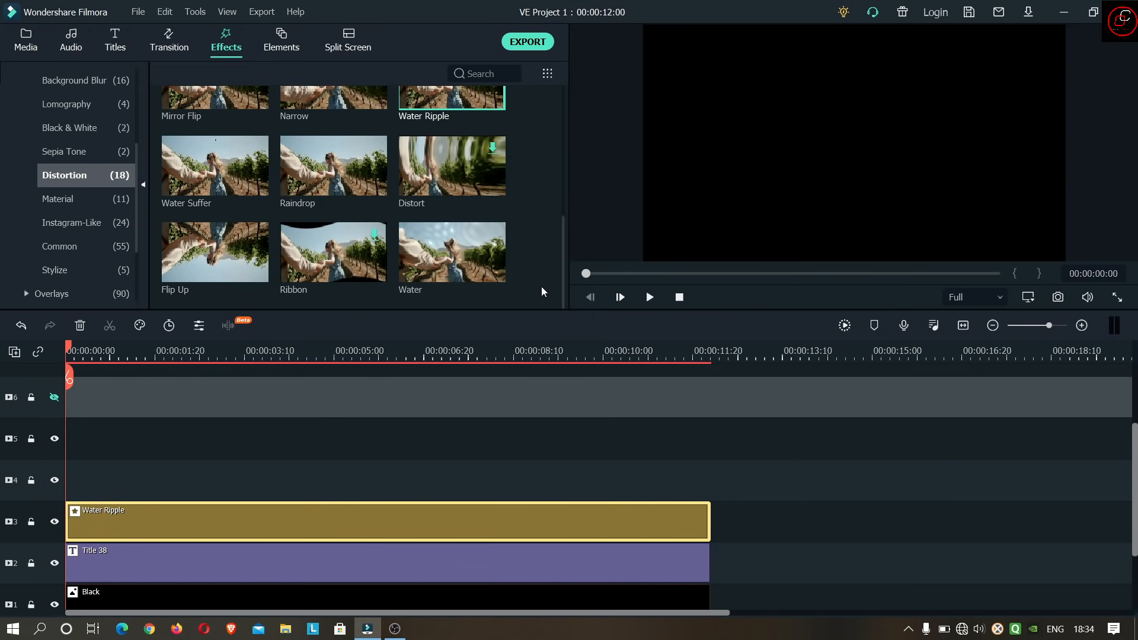
- Set the Water Ripple effect's level to 25 and confirm the effect settings
double_click(435, 520)
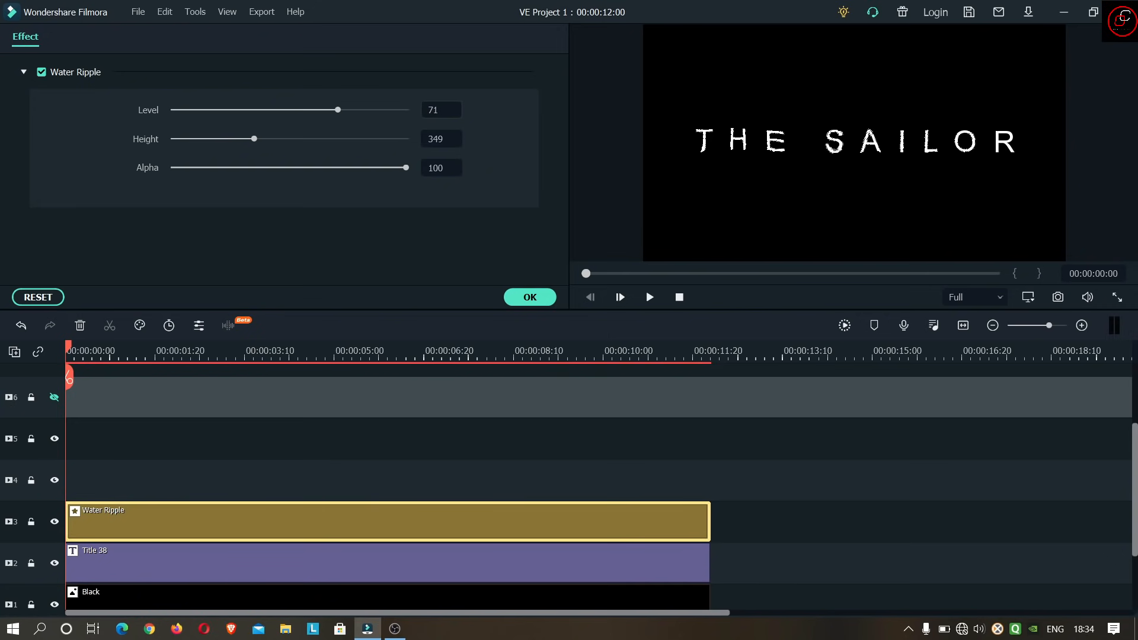
double_click(435, 112)
text(25)
key(Return)
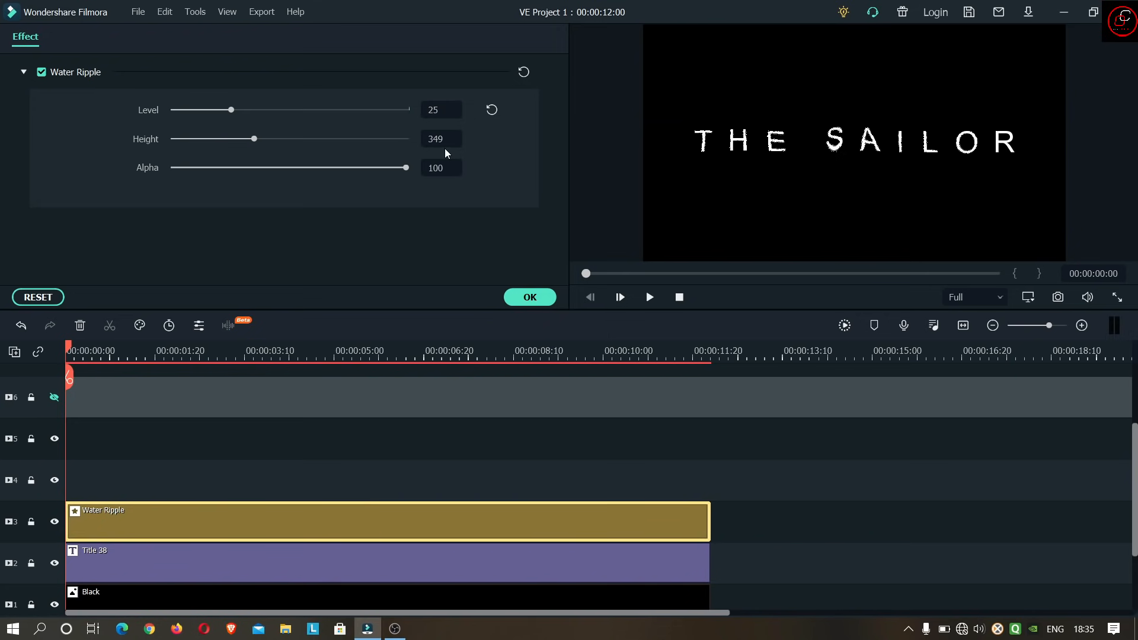
click(540, 302)
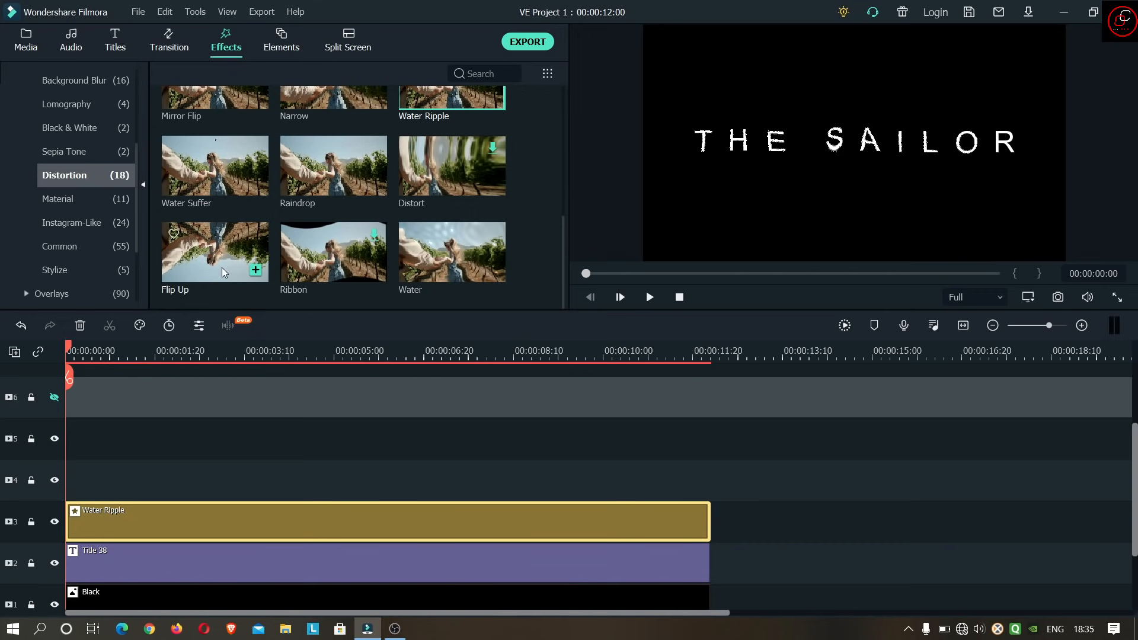
- Add the Flip Up distortion effect at the start of video track 4 and extend it to the title's full length
click(219, 265)
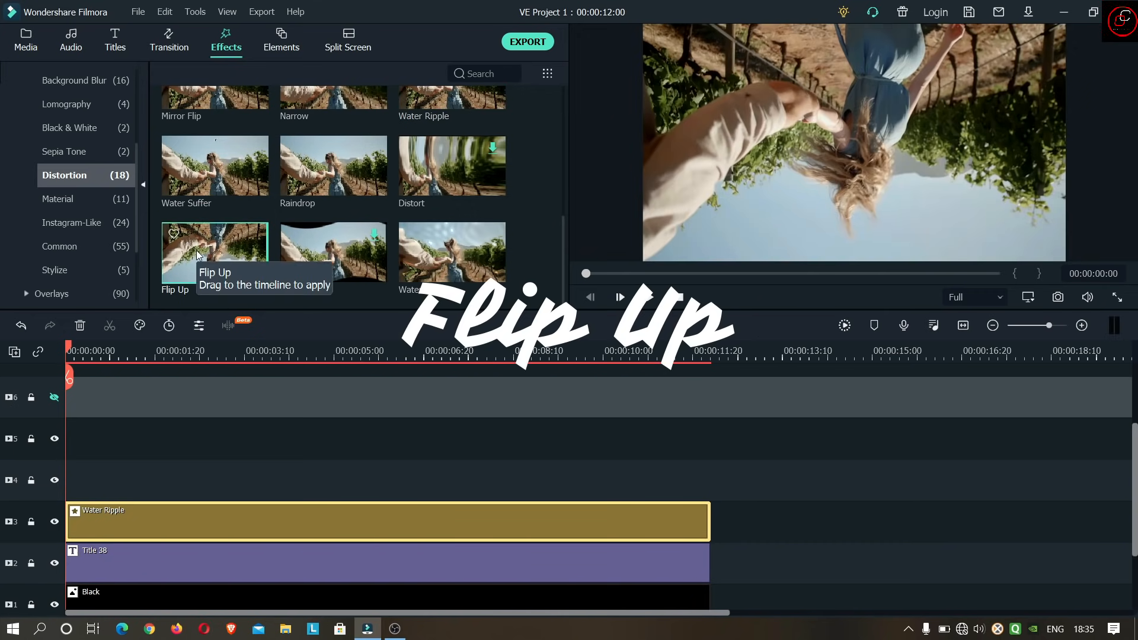
drag(197, 255, 72, 493)
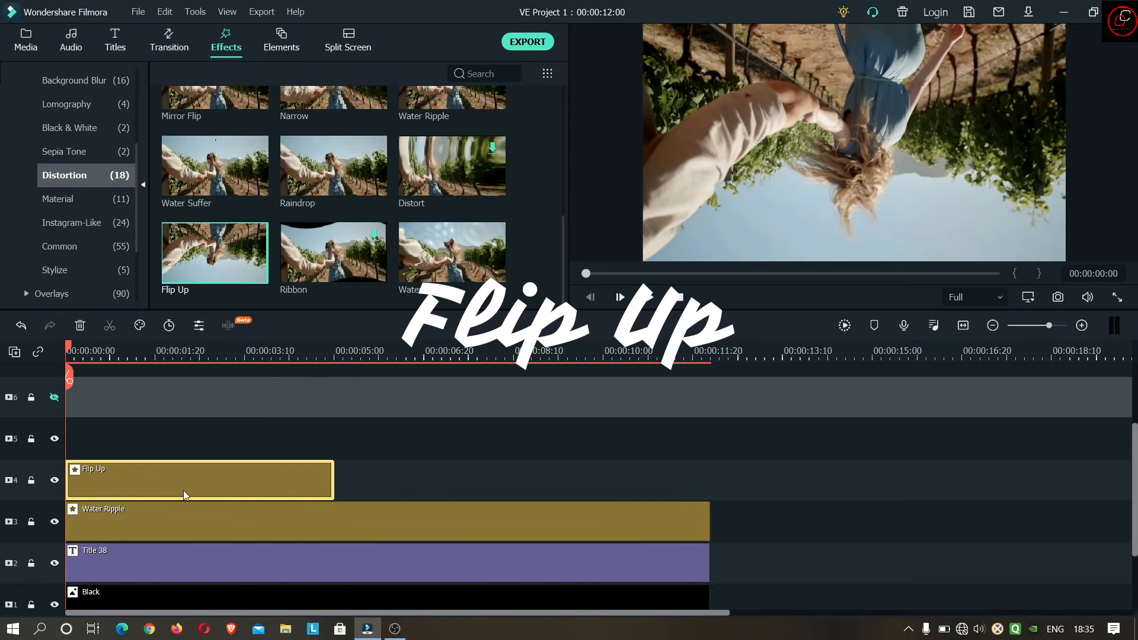
drag(335, 479, 708, 478)
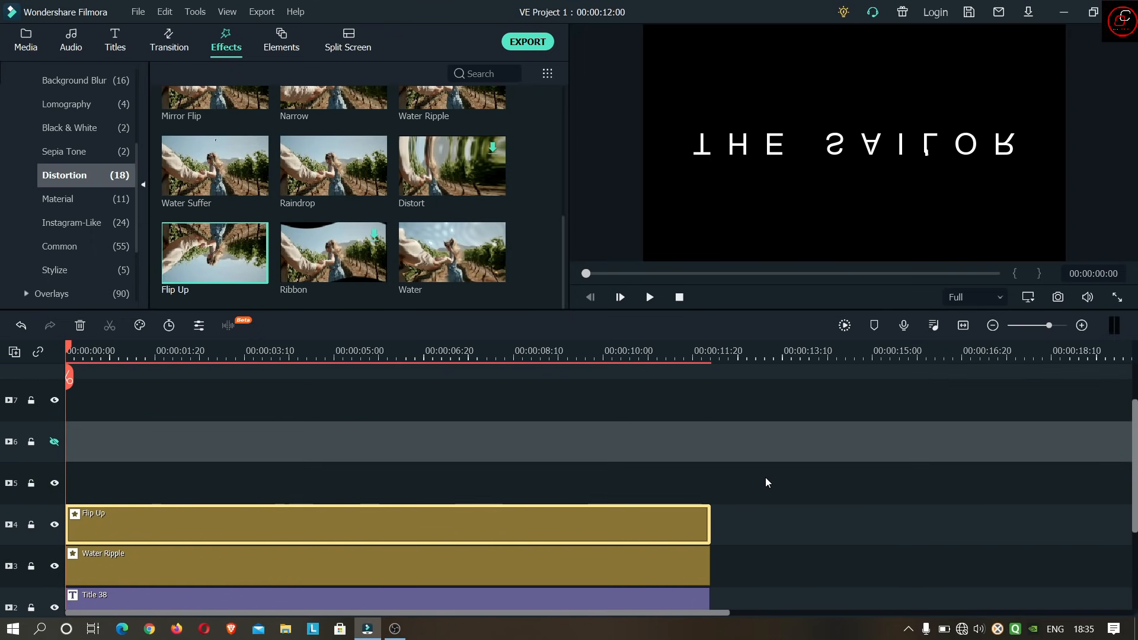
- Copy the title clip on video track 2
scroll(711, 431, down, 1)
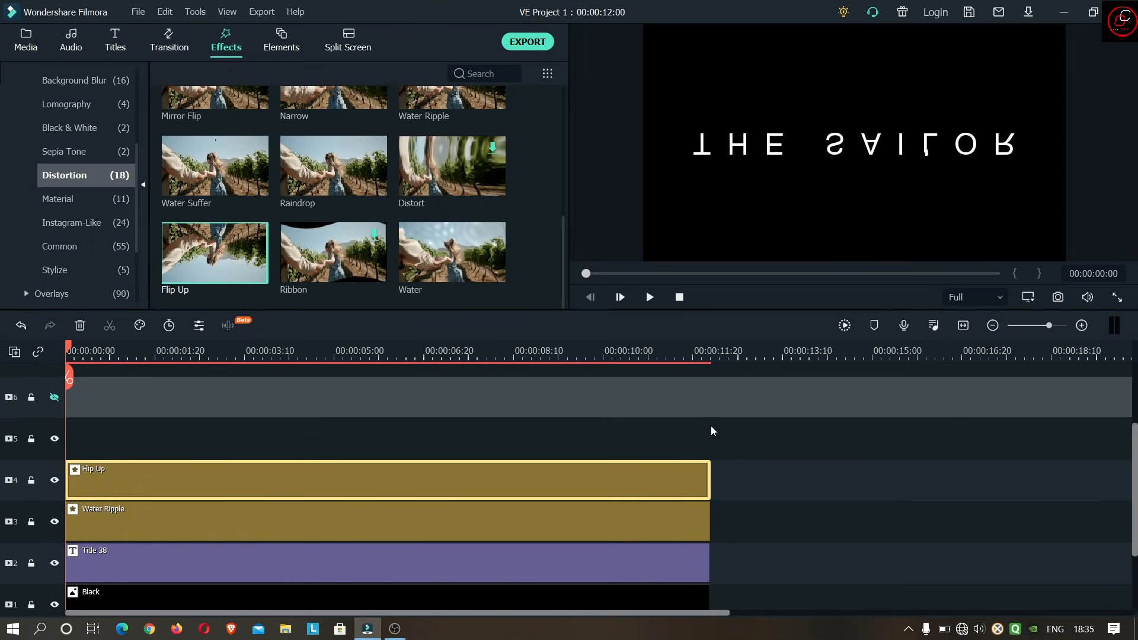
scroll(714, 424, down, 1)
scroll(762, 412, up, 1)
scroll(750, 422, down, 1)
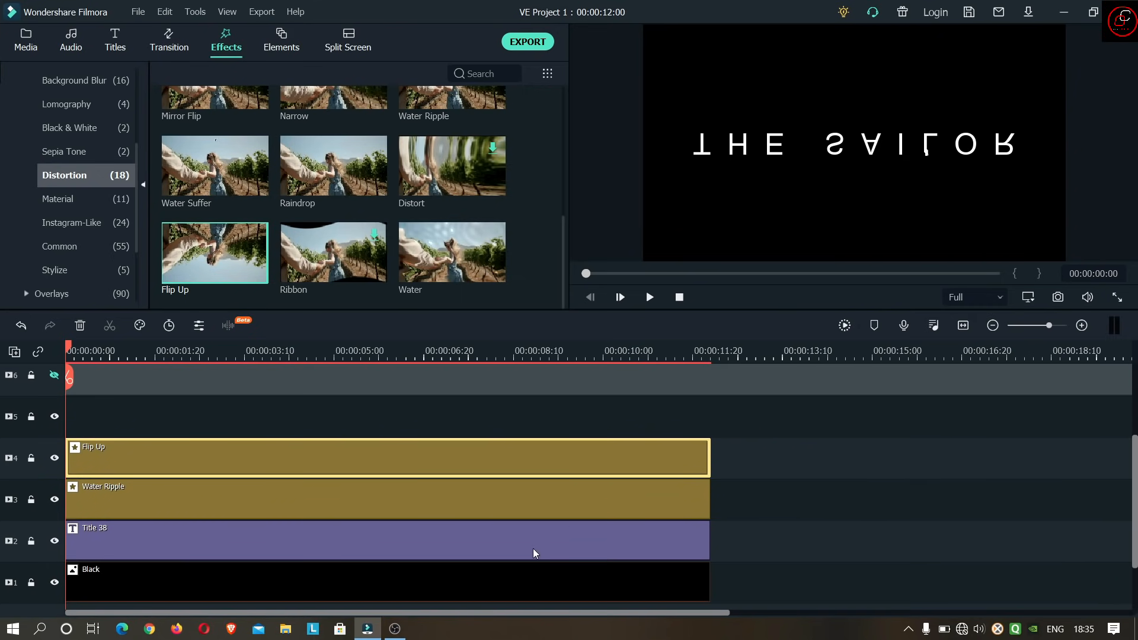
click(531, 545)
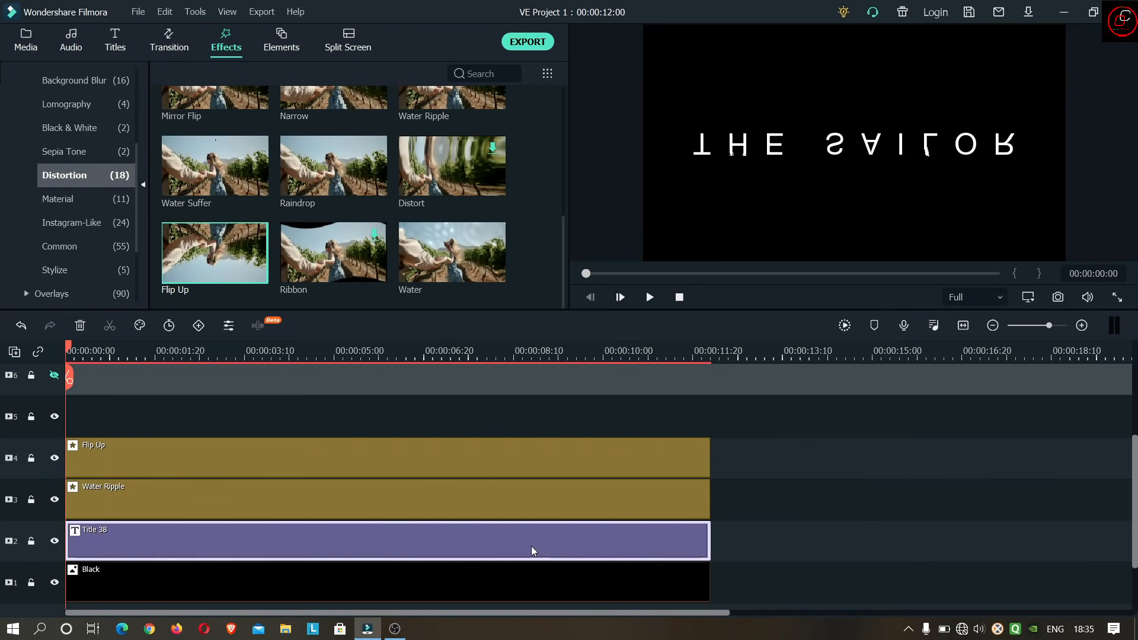
right_click(531, 546)
click(590, 222)
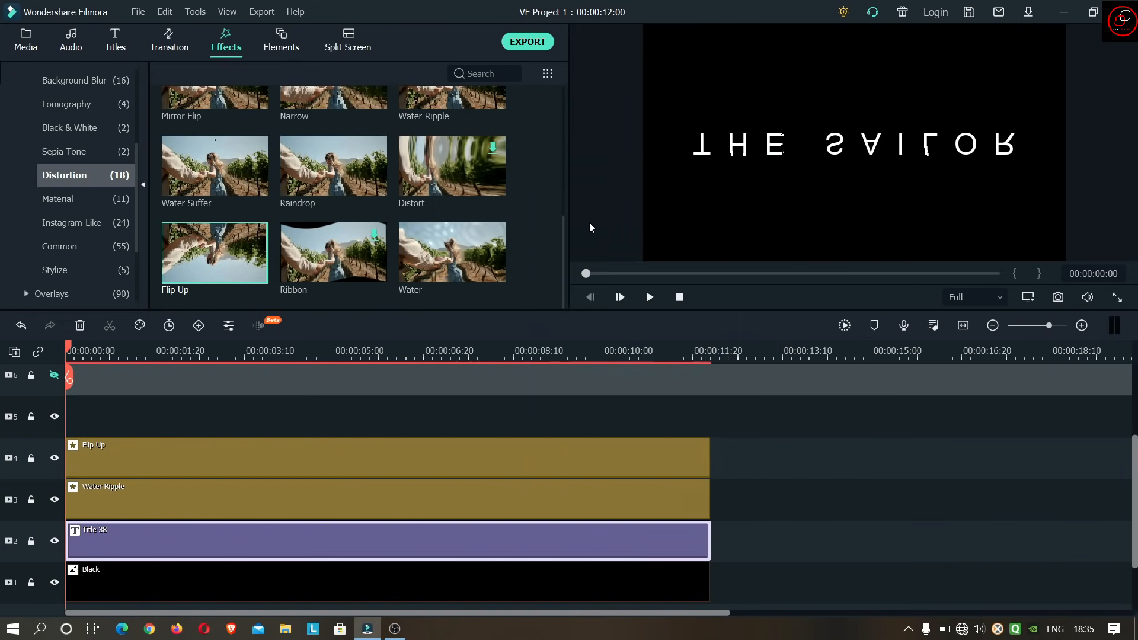
- Lock video tracks 1 to 4 and paste the copied title at the start of track 5
click(31, 458)
click(31, 499)
click(31, 542)
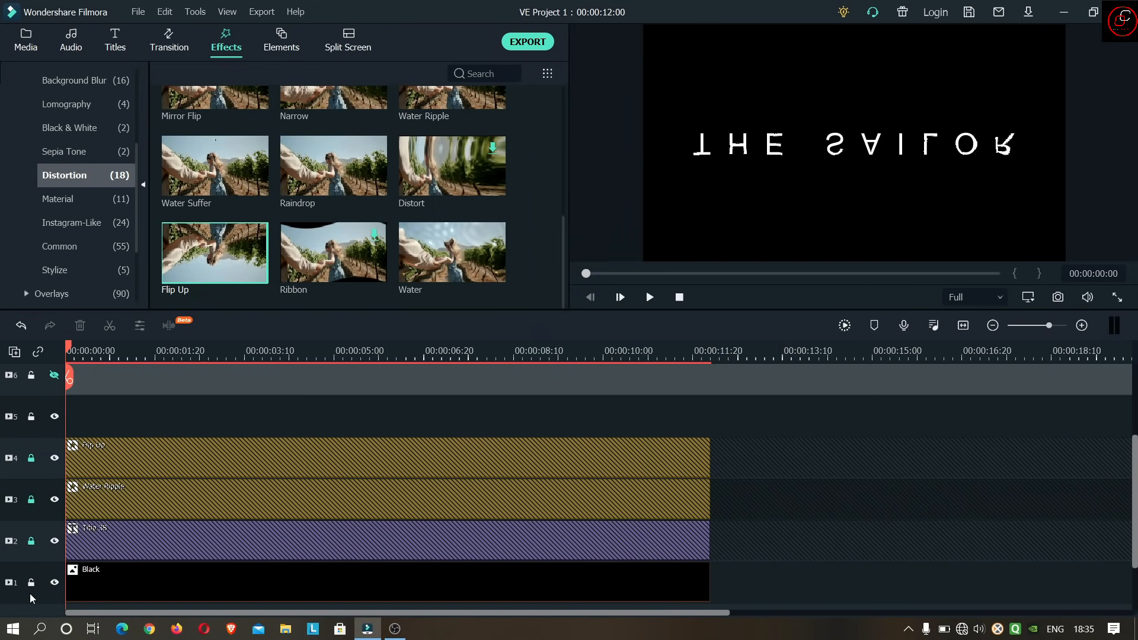
click(31, 583)
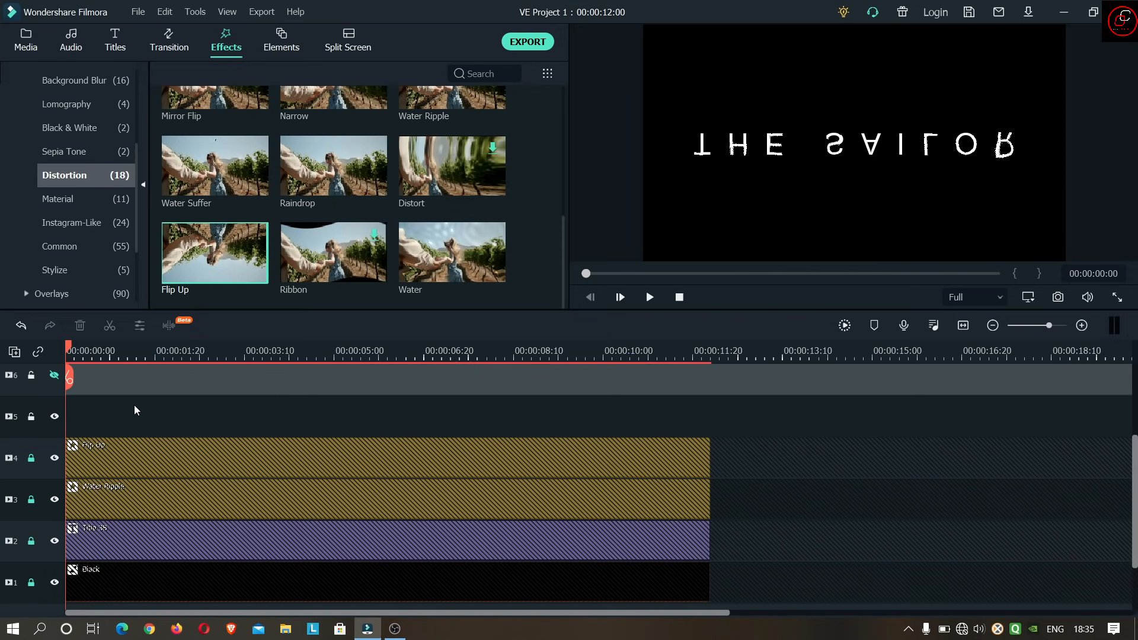
right_click(133, 409)
click(185, 50)
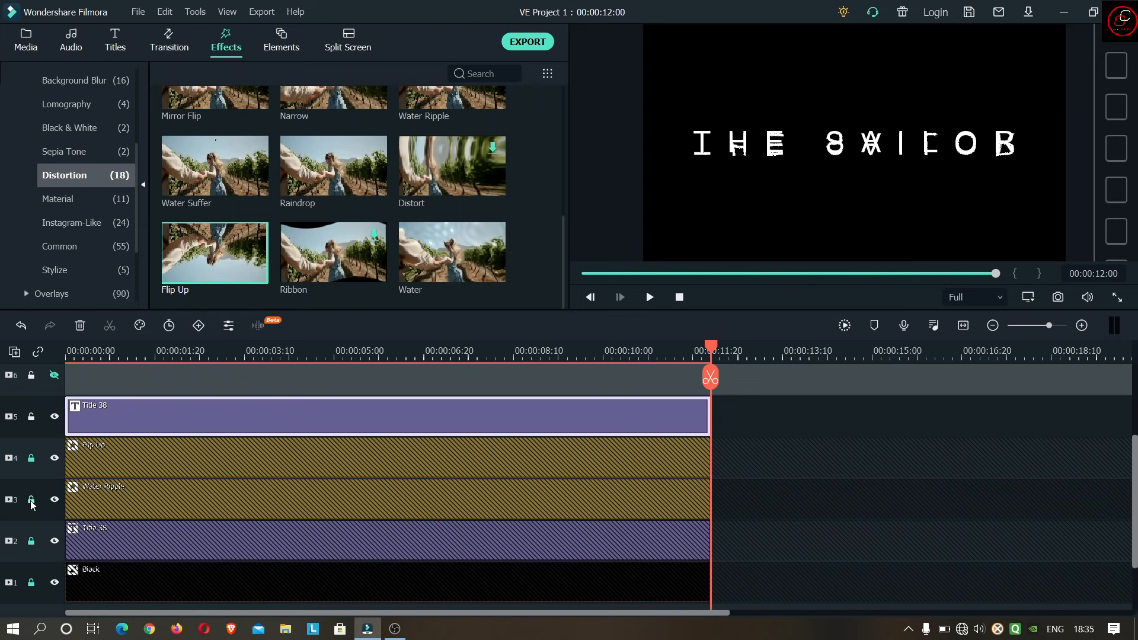
- Lock track 5, unlock track 2, and move the track 2 title up by about half its height in the frame
click(32, 417)
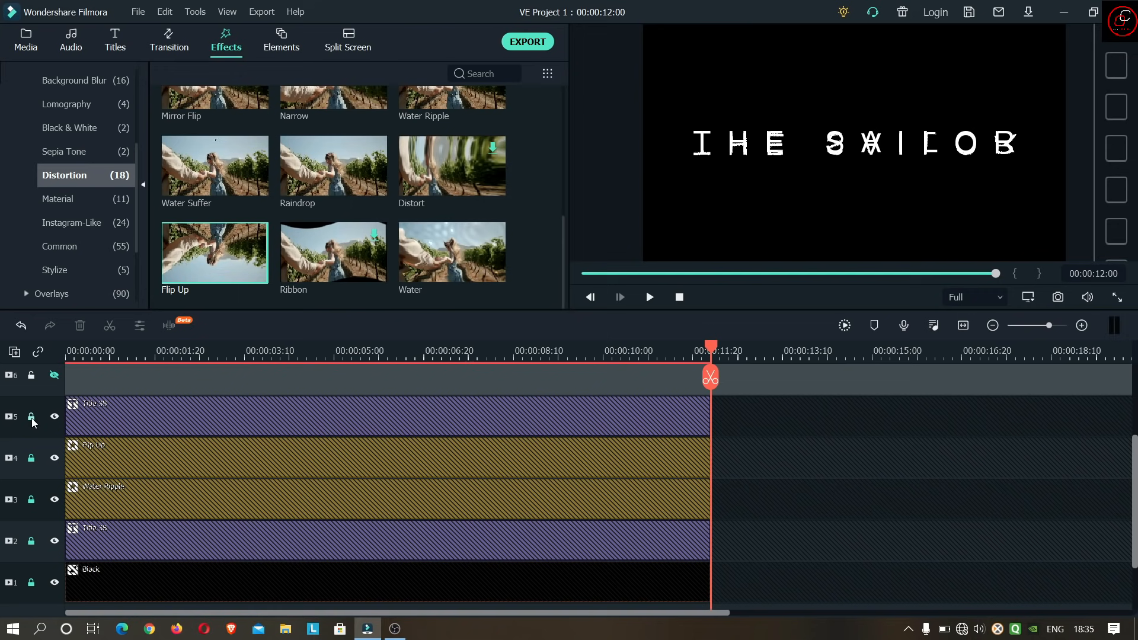
click(32, 542)
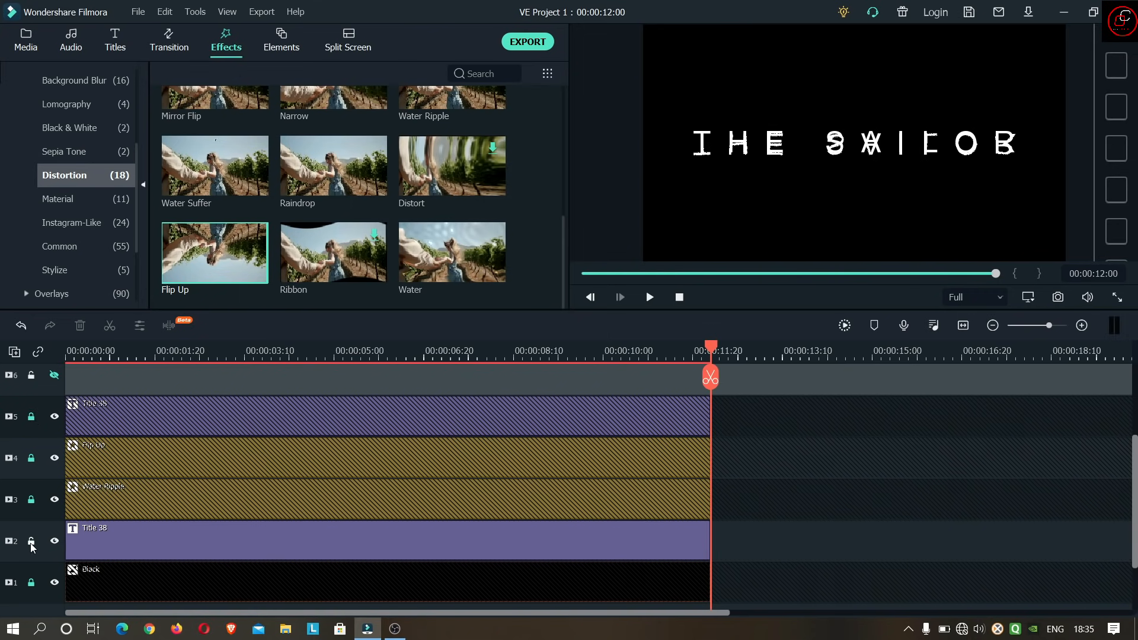
double_click(392, 536)
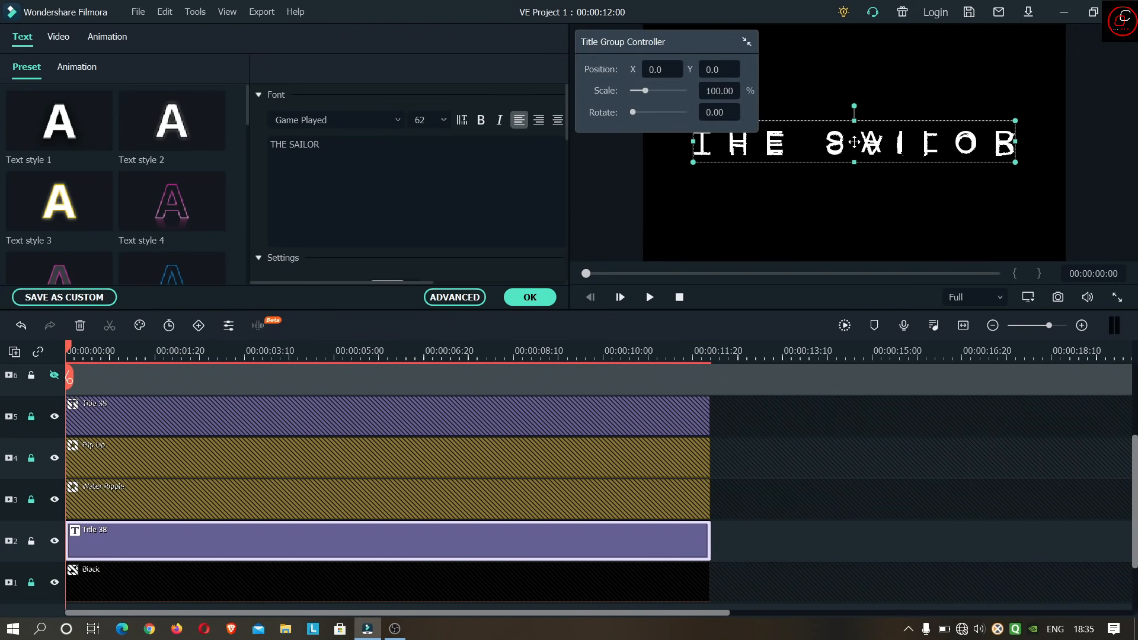
drag(854, 142, 856, 121)
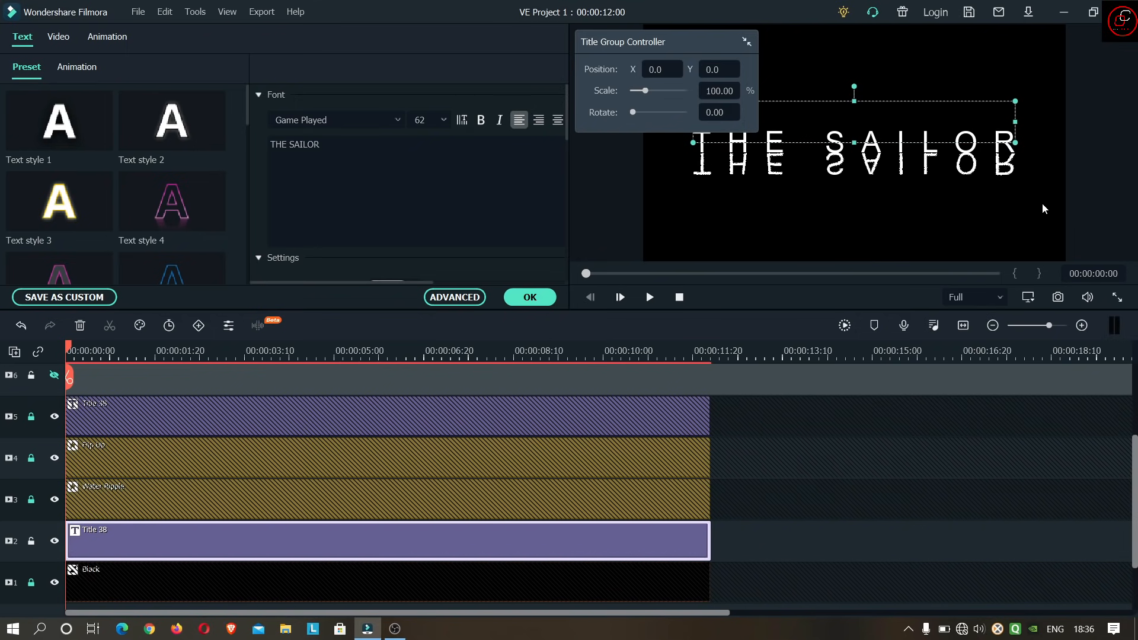
click(530, 297)
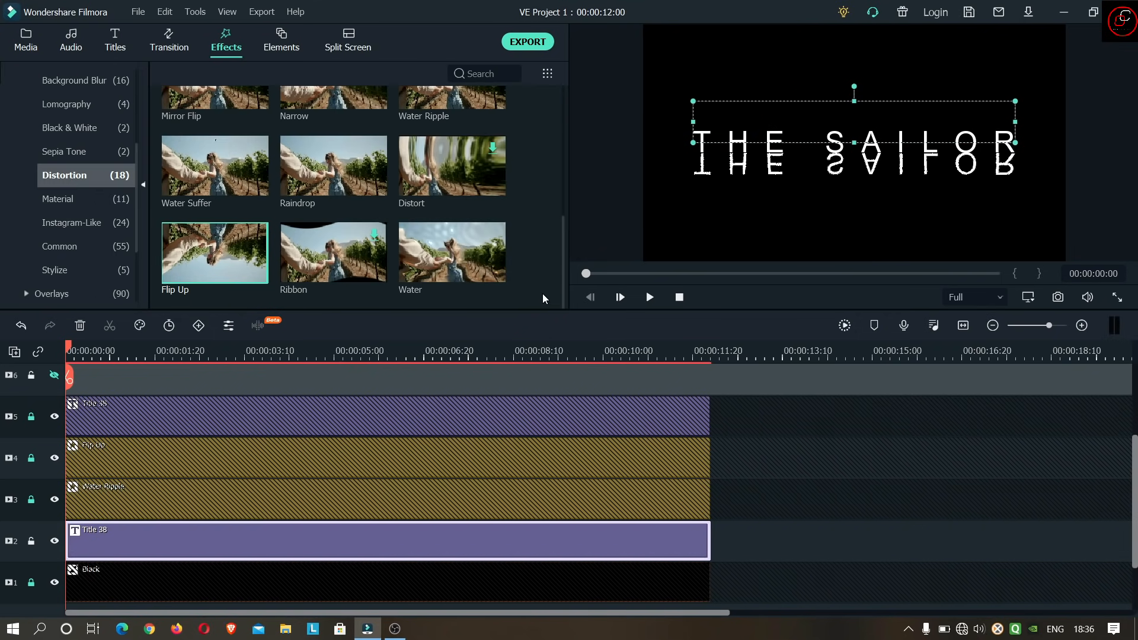
- Play back the mirrored title and return to the start
click(650, 297)
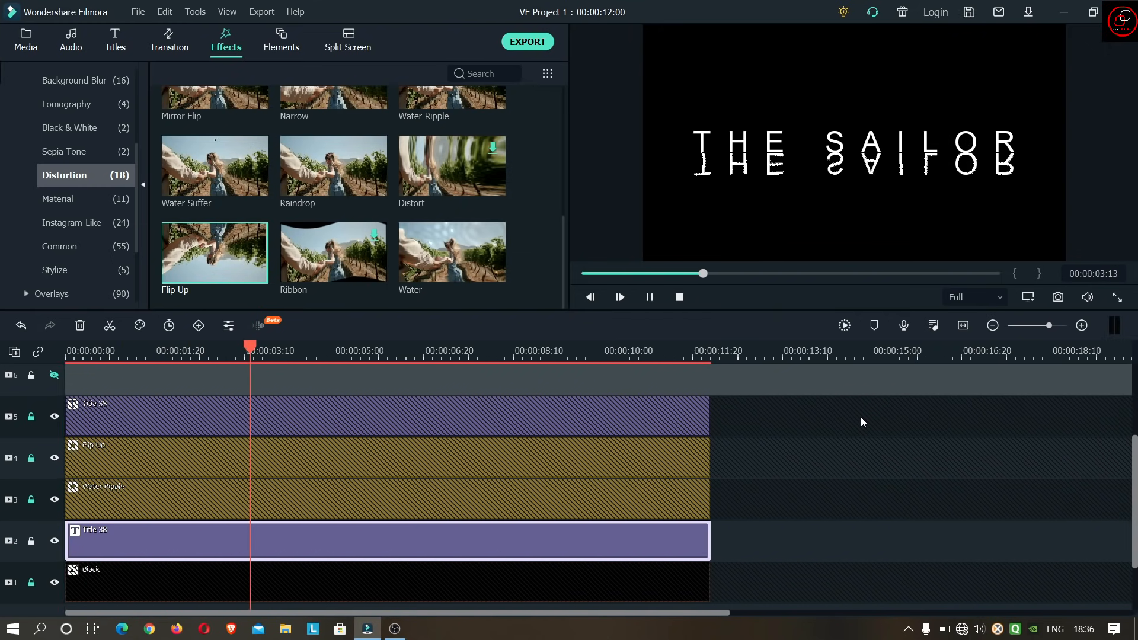
click(650, 299)
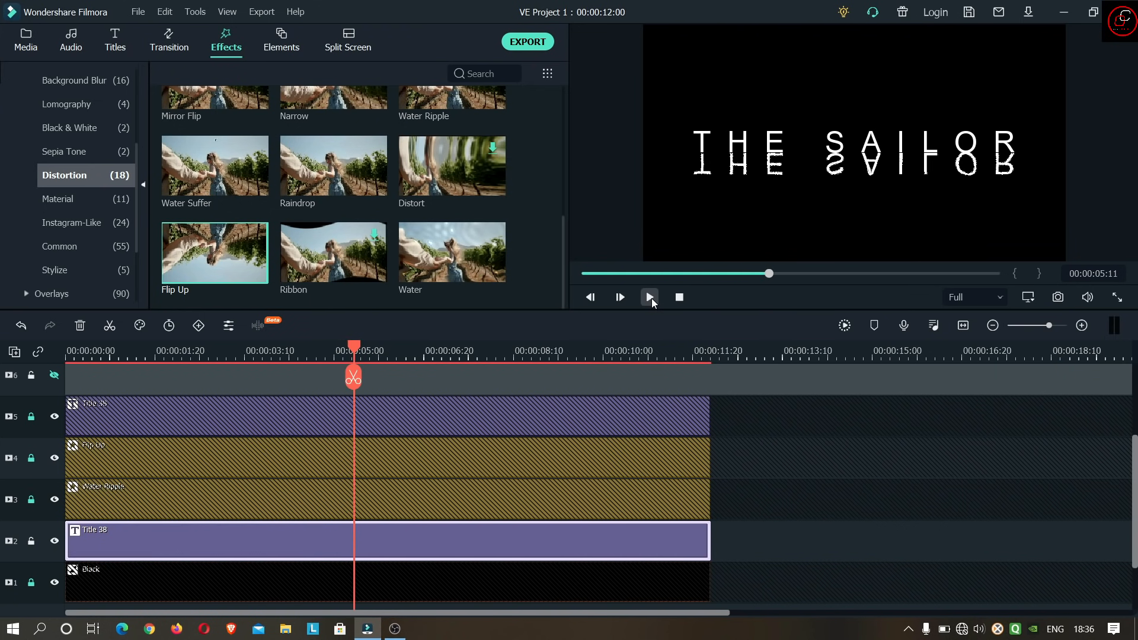
click(679, 298)
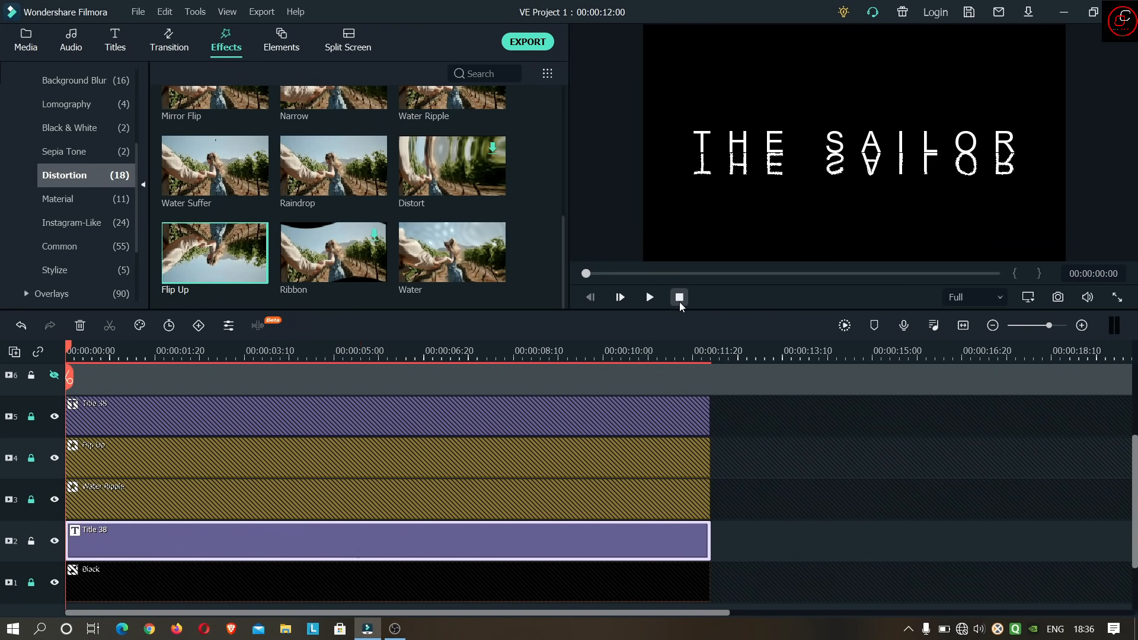
- Unlock video tracks 3, 4 and 5
click(31, 418)
click(32, 459)
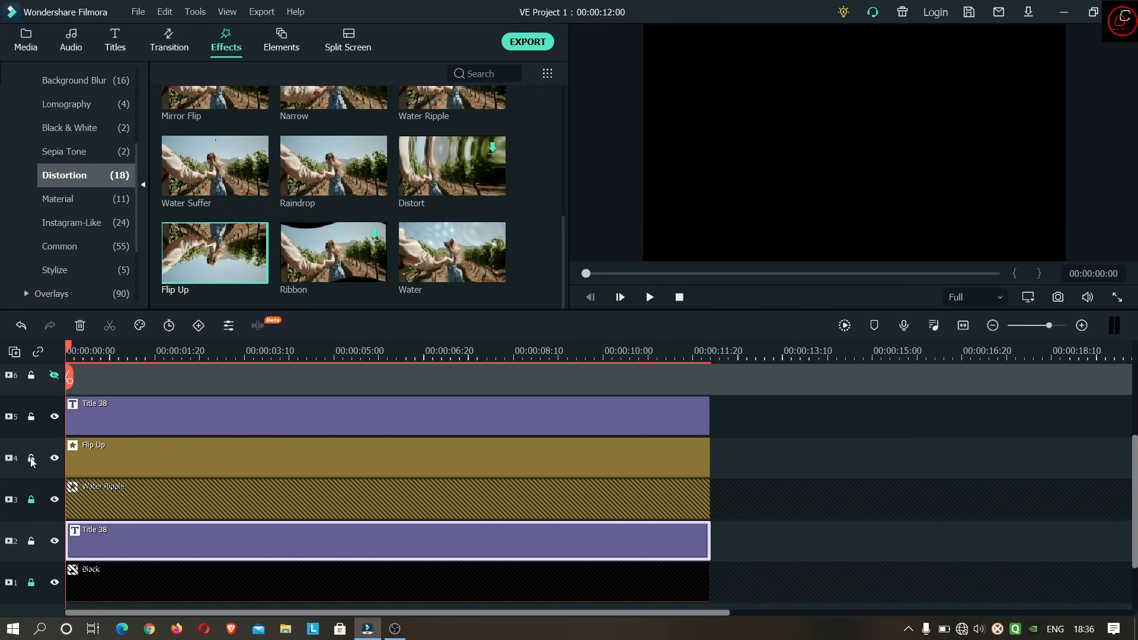
click(32, 502)
- Add a second Water Ripple effect at the start of video track 6 and extend it to the title's full length
scroll(809, 467, up, 2)
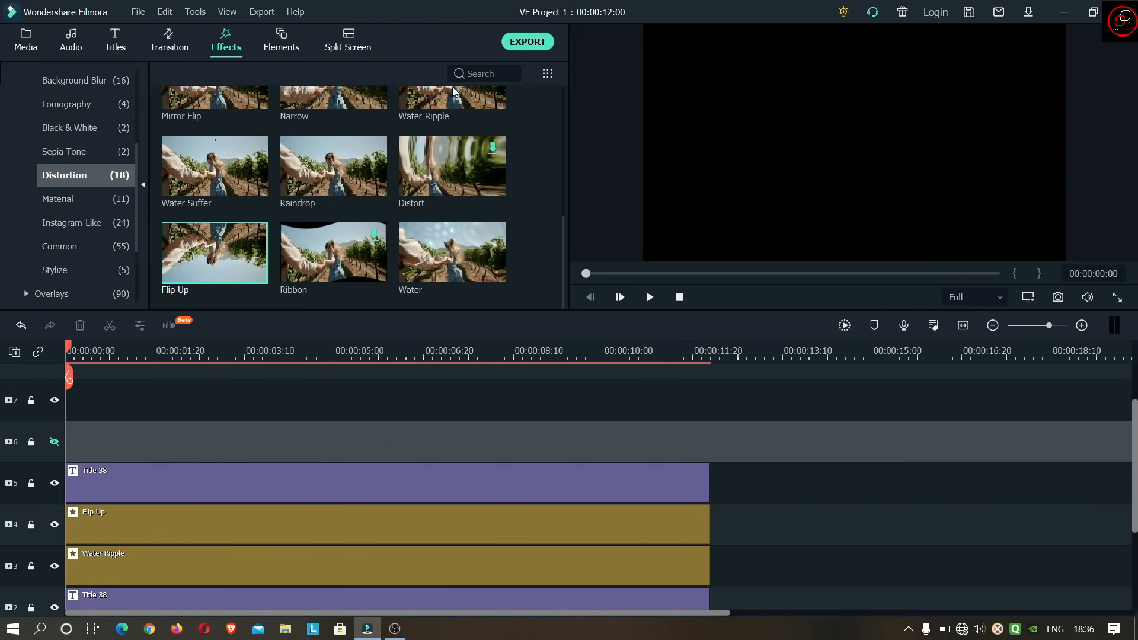
click(454, 104)
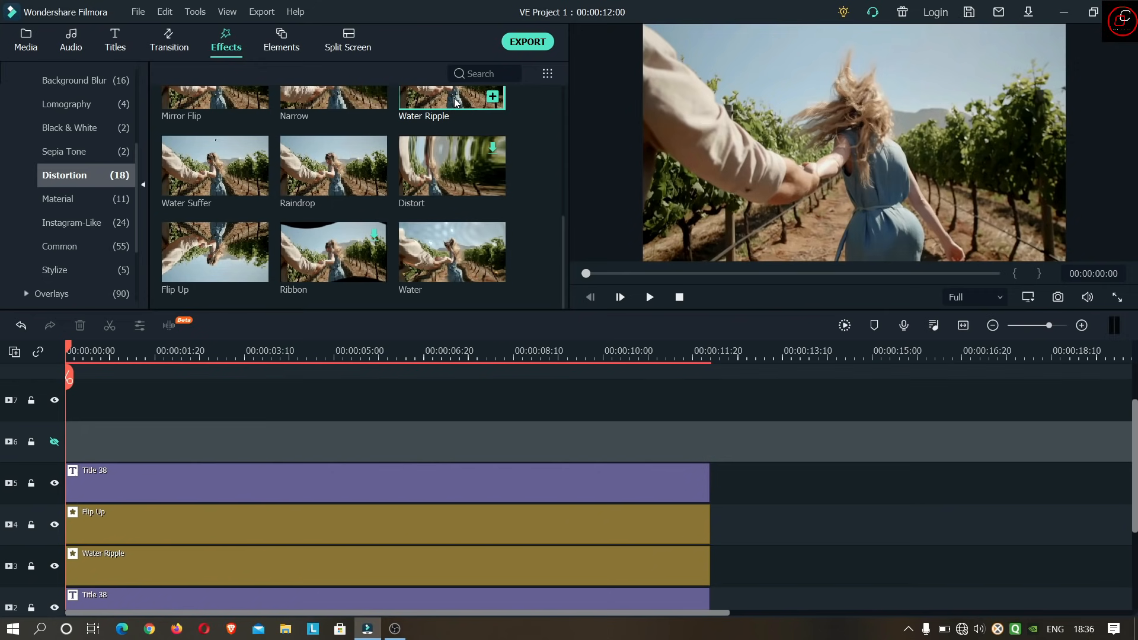
drag(456, 102, 76, 460)
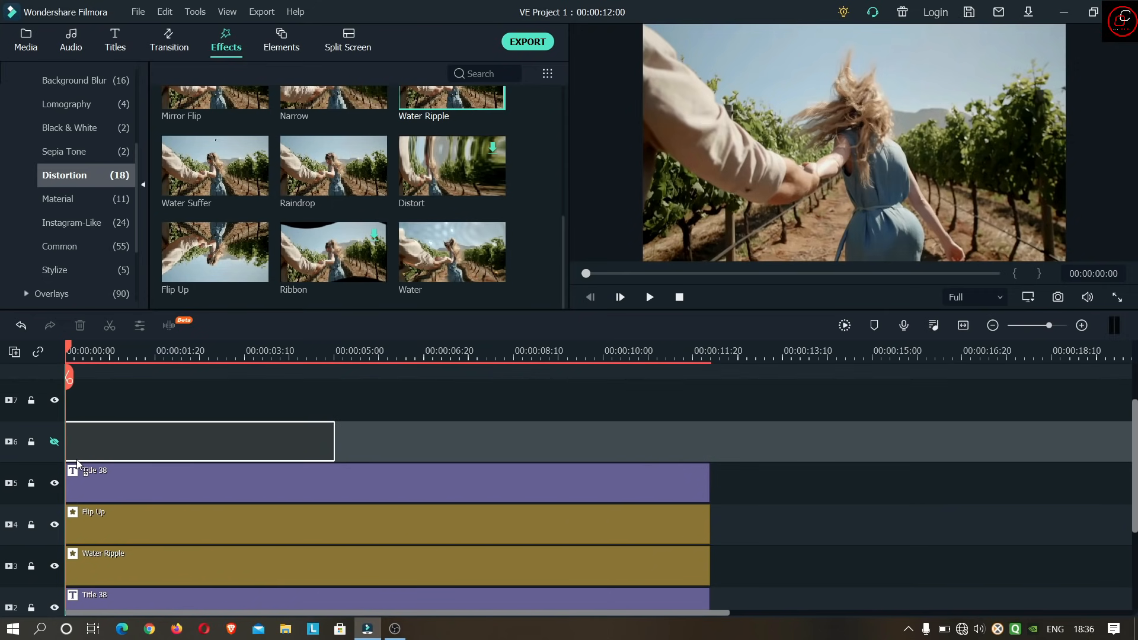
drag(76, 460, 76, 460)
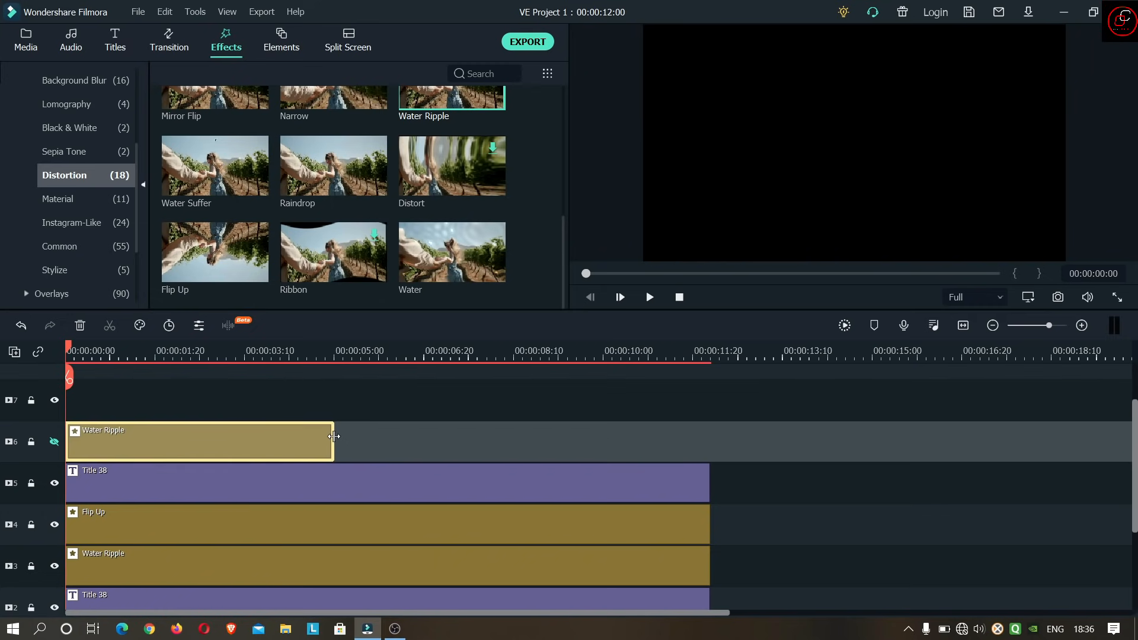
drag(333, 436, 708, 435)
click(55, 442)
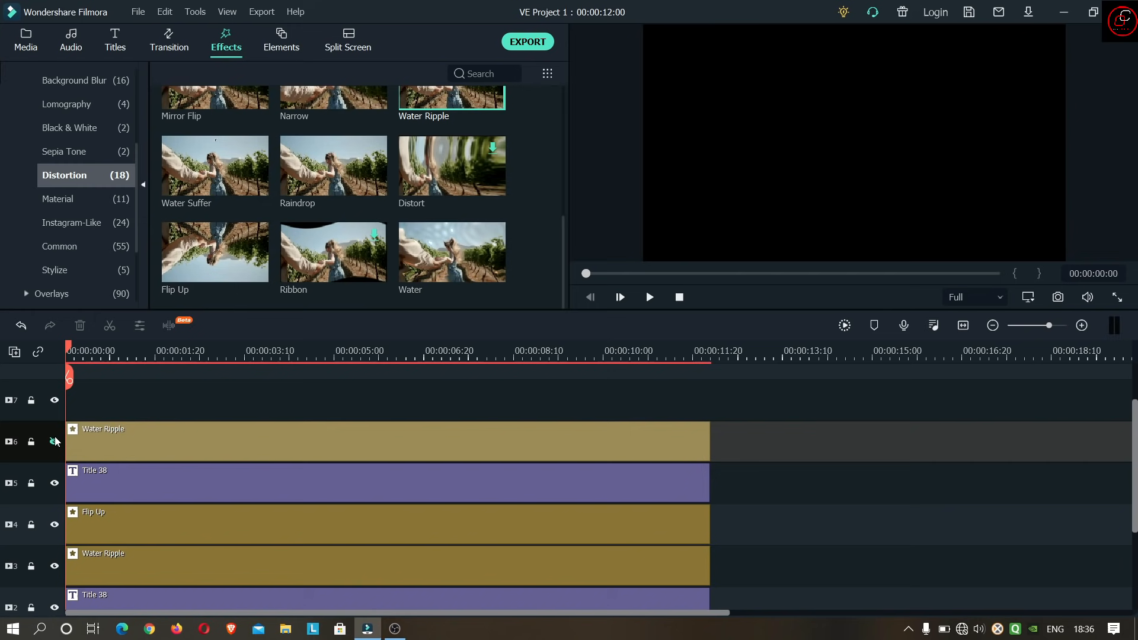
- Set the level of the track 6 Water Ripple effect to 25 and confirm the effect settings
double_click(267, 440)
click(434, 111)
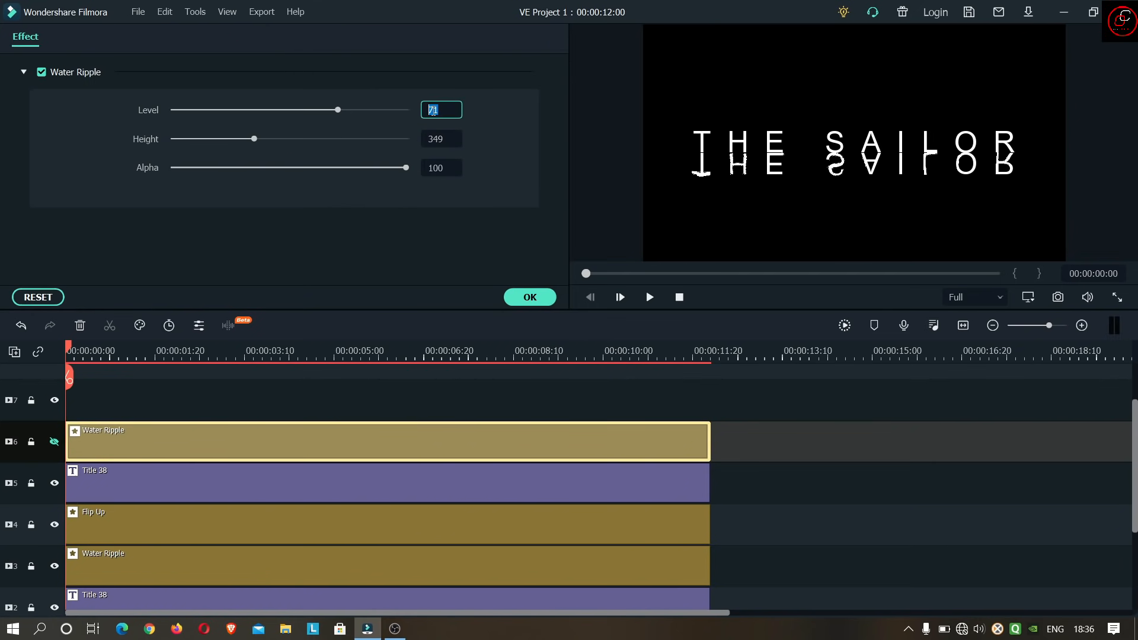
text(25)
key(Return)
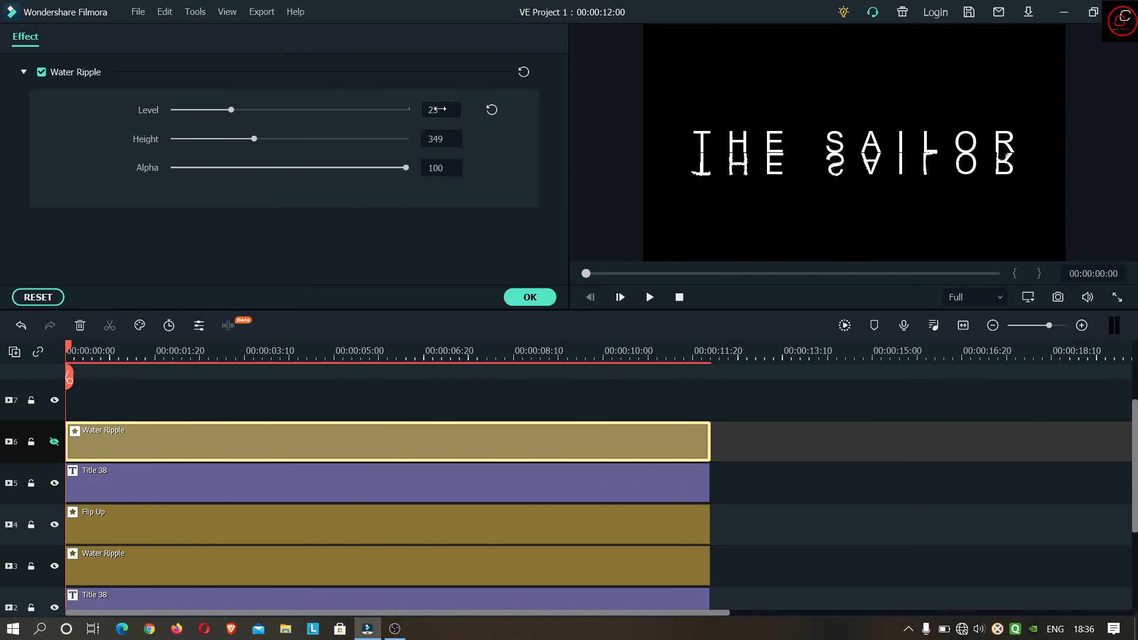
click(530, 297)
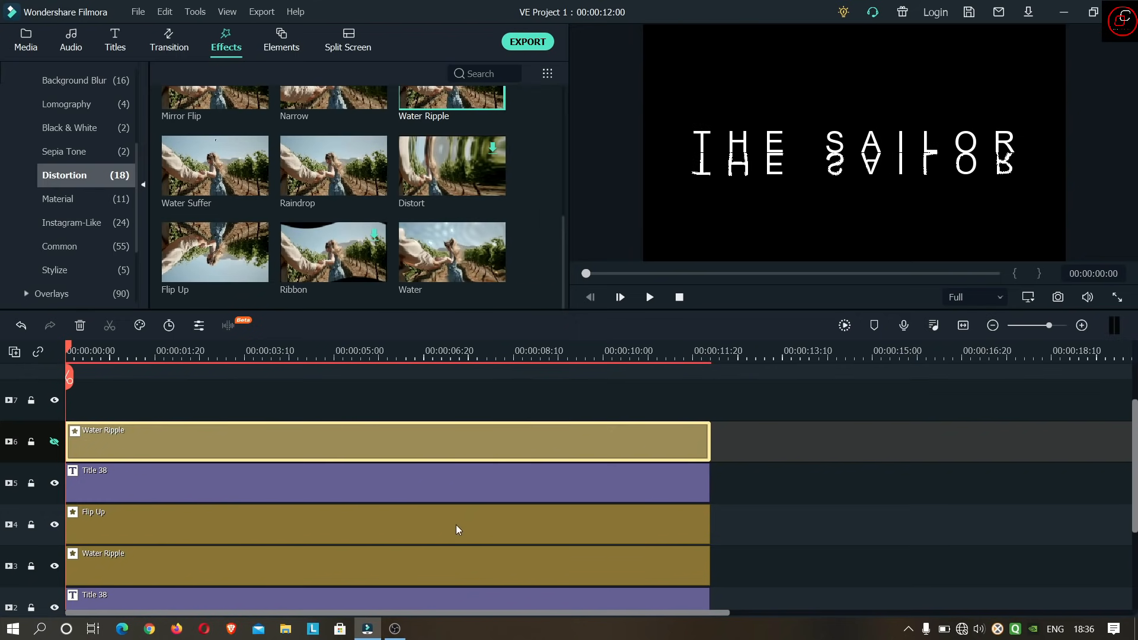
- Check the settings of the Water Ripple effect on track 3 and play back the rippling title reflection
double_click(424, 570)
click(534, 300)
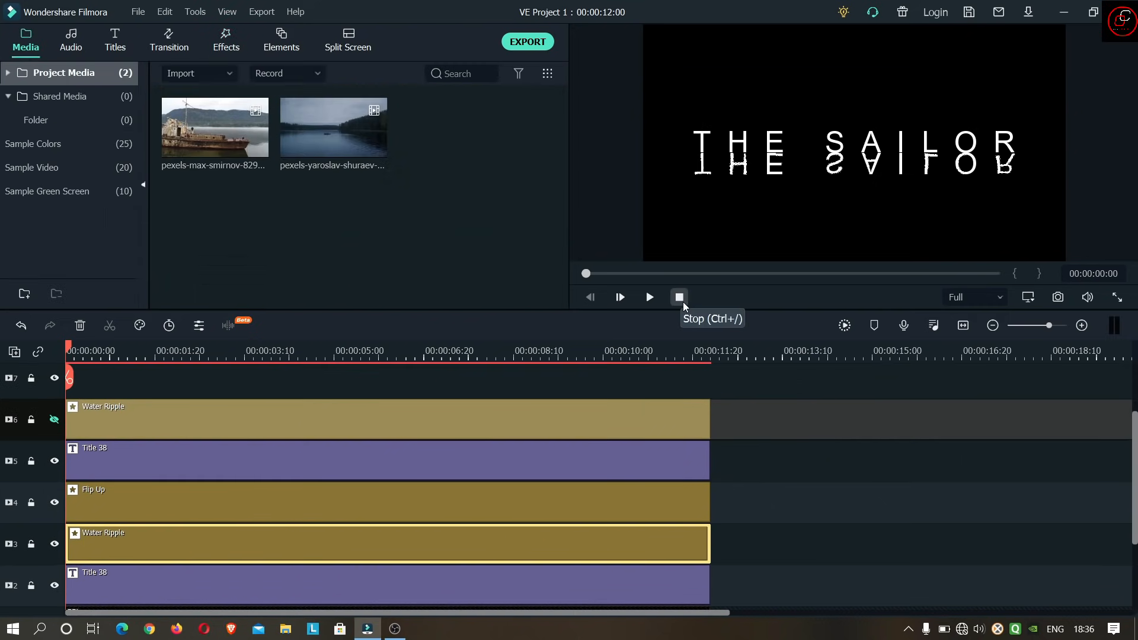
click(651, 298)
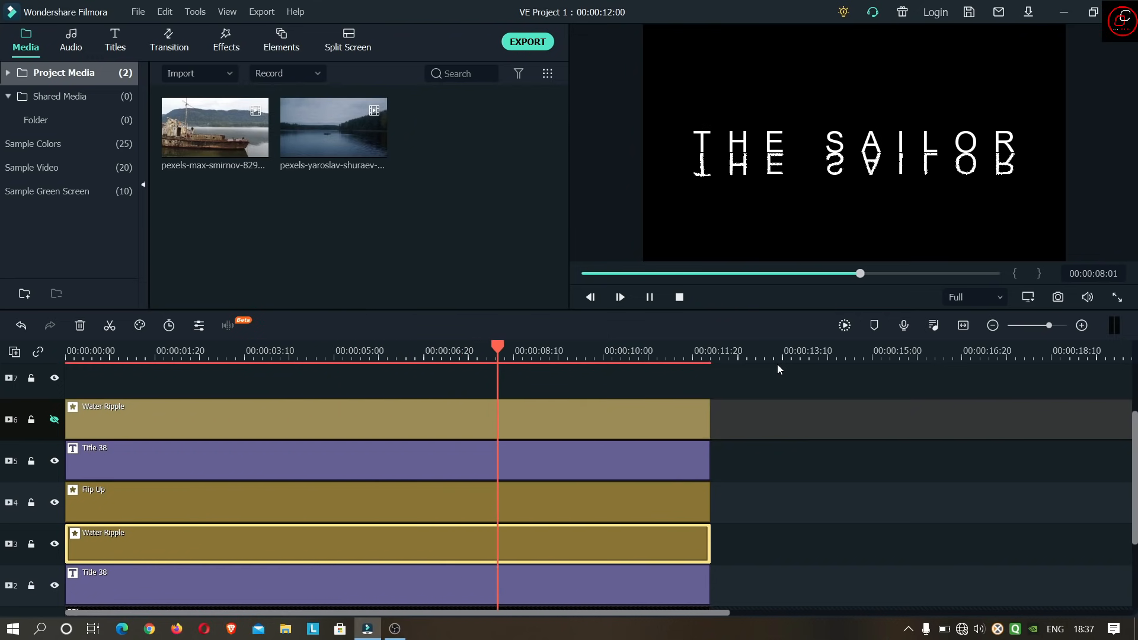
click(650, 296)
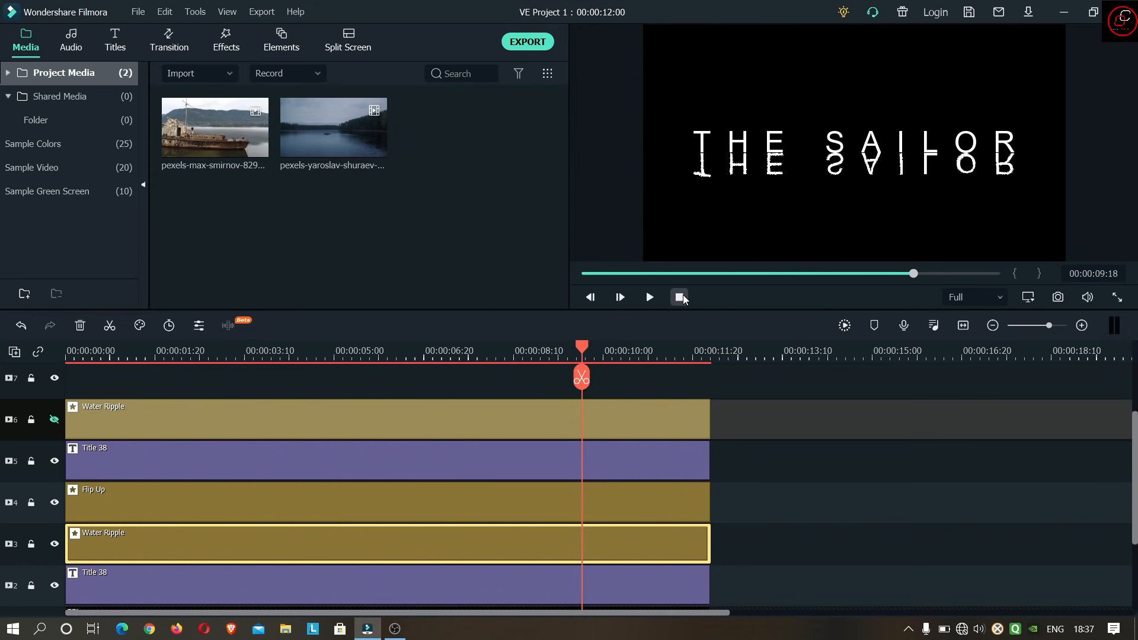
click(680, 295)
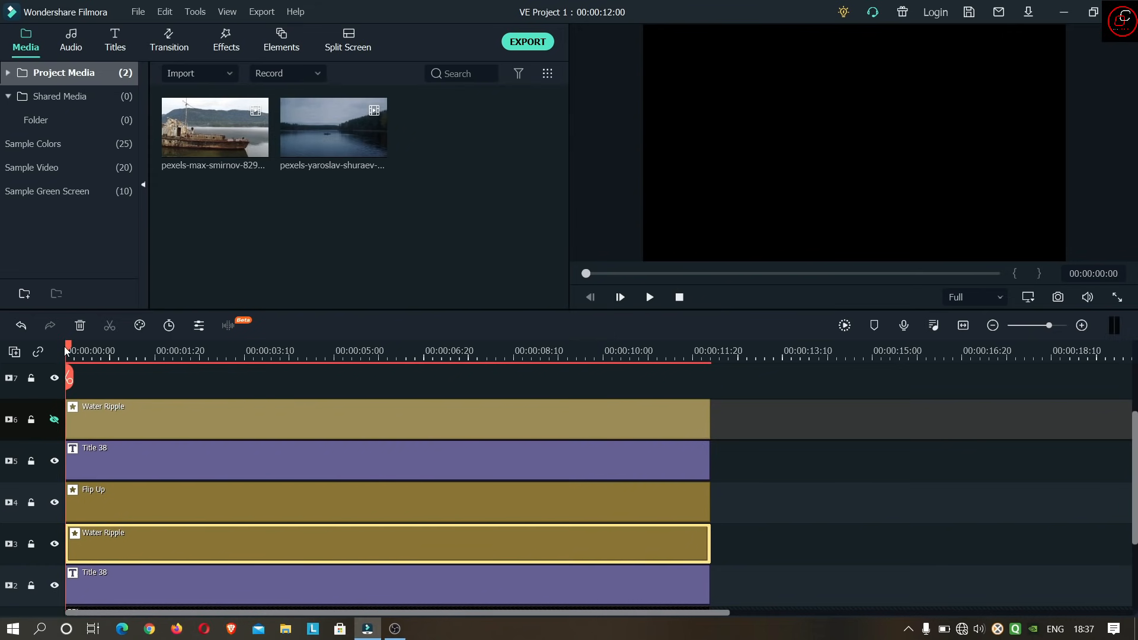
- Add a custom animation keyframe at 00:00:03:00 to the title on video track 2
drag(67, 350, 227, 350)
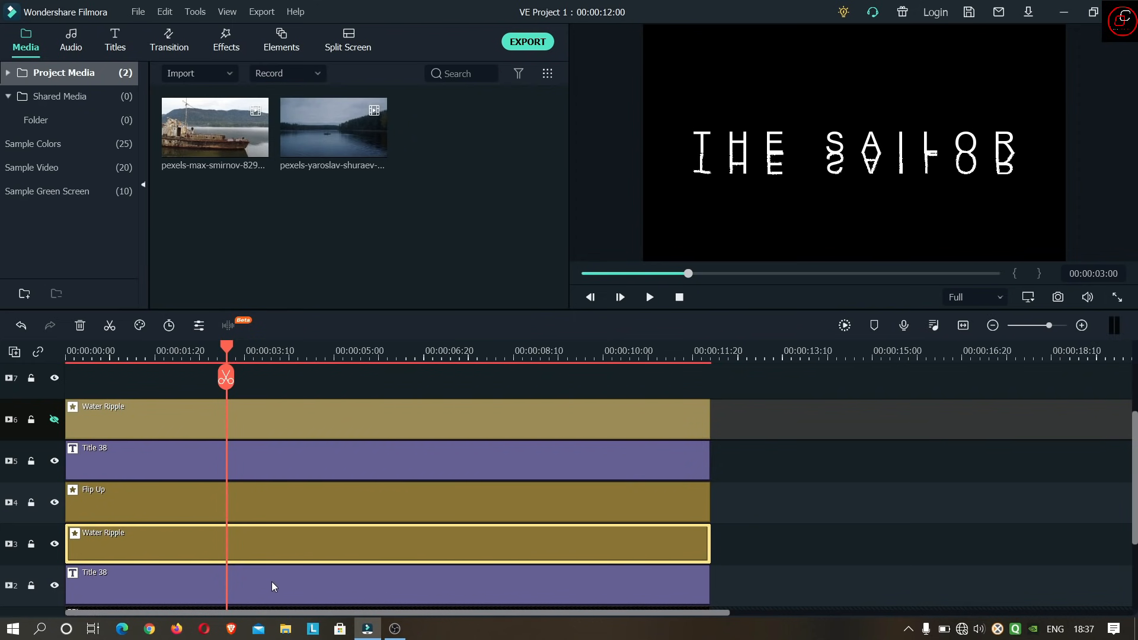
scroll(276, 557, down, 1)
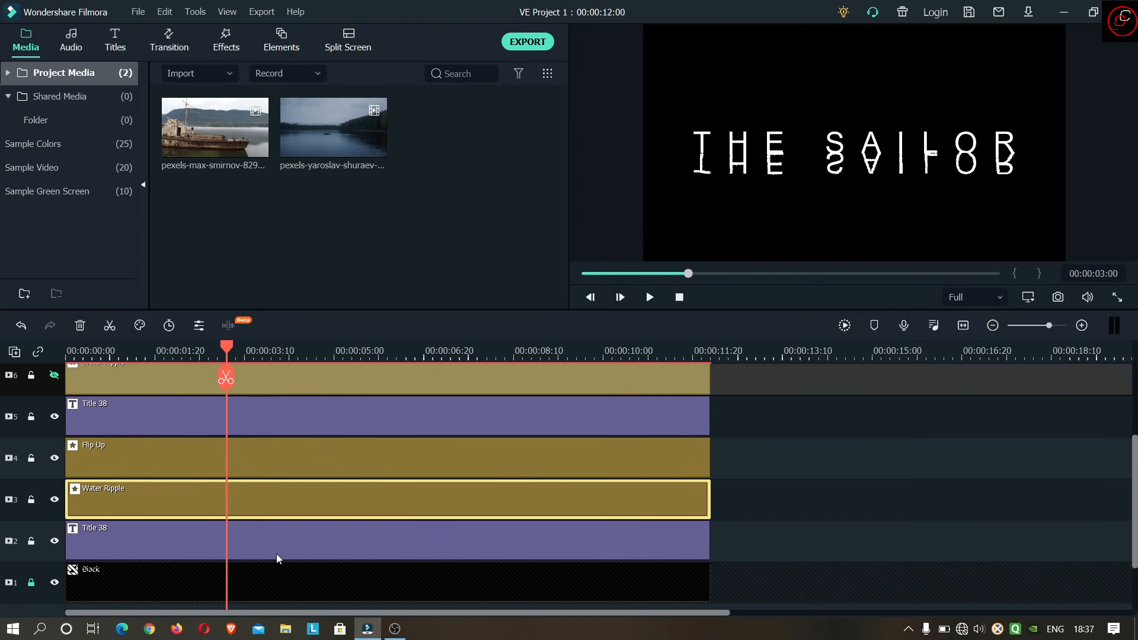
double_click(291, 542)
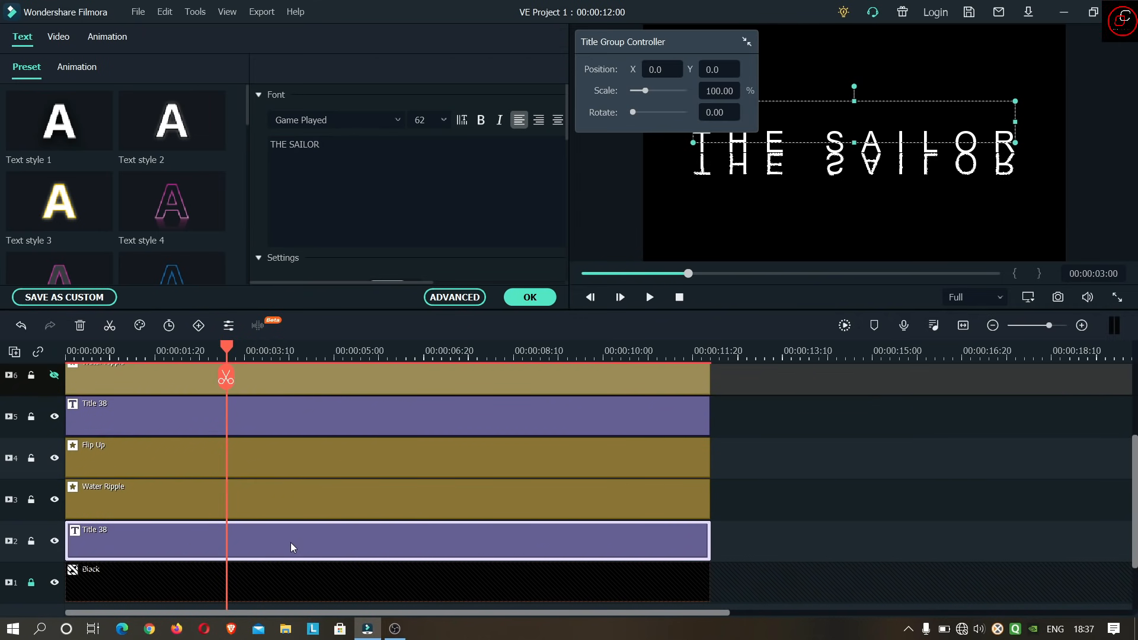
click(108, 36)
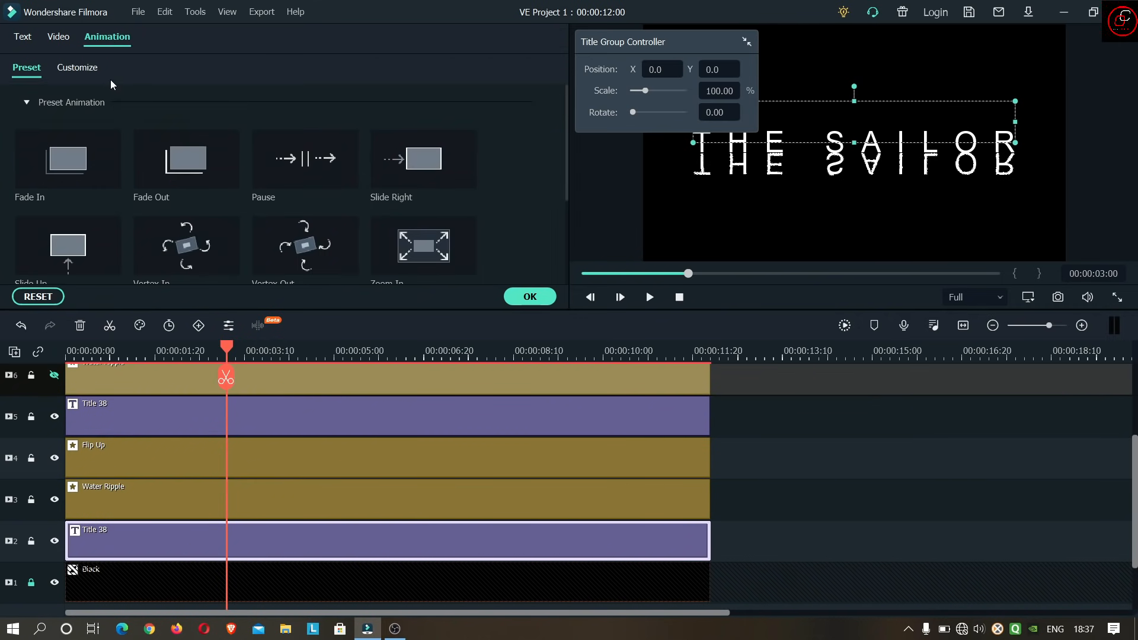
click(85, 70)
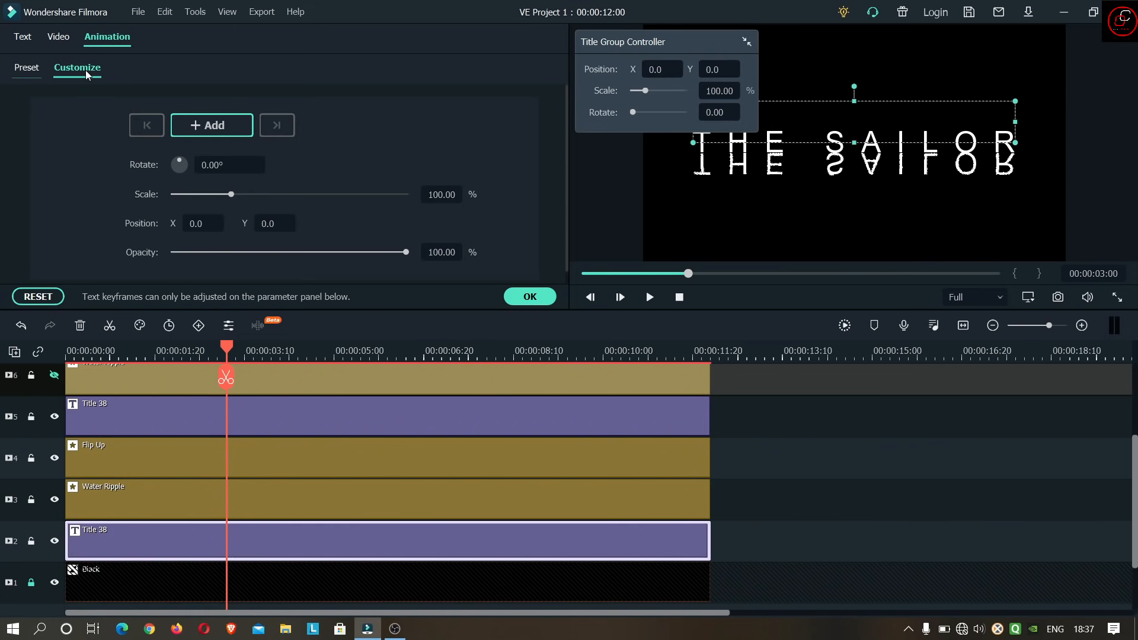
click(206, 129)
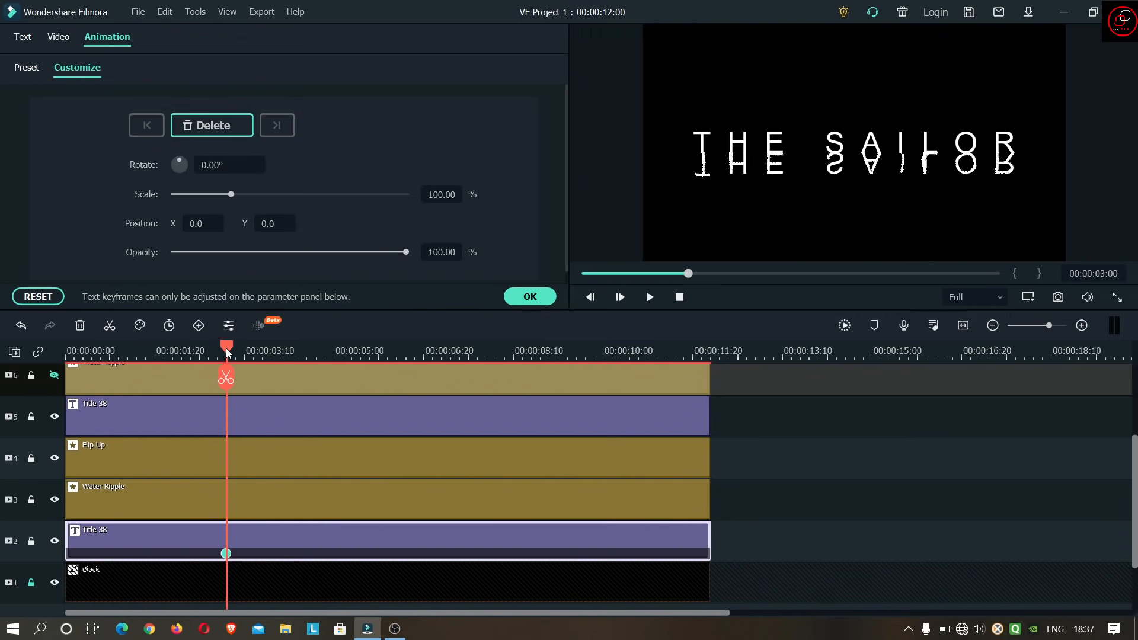
- Add a keyframe at 00:00:04:08 with the track 2 title's Y position set to 39.0, and play back the movement
drag(228, 347, 296, 349)
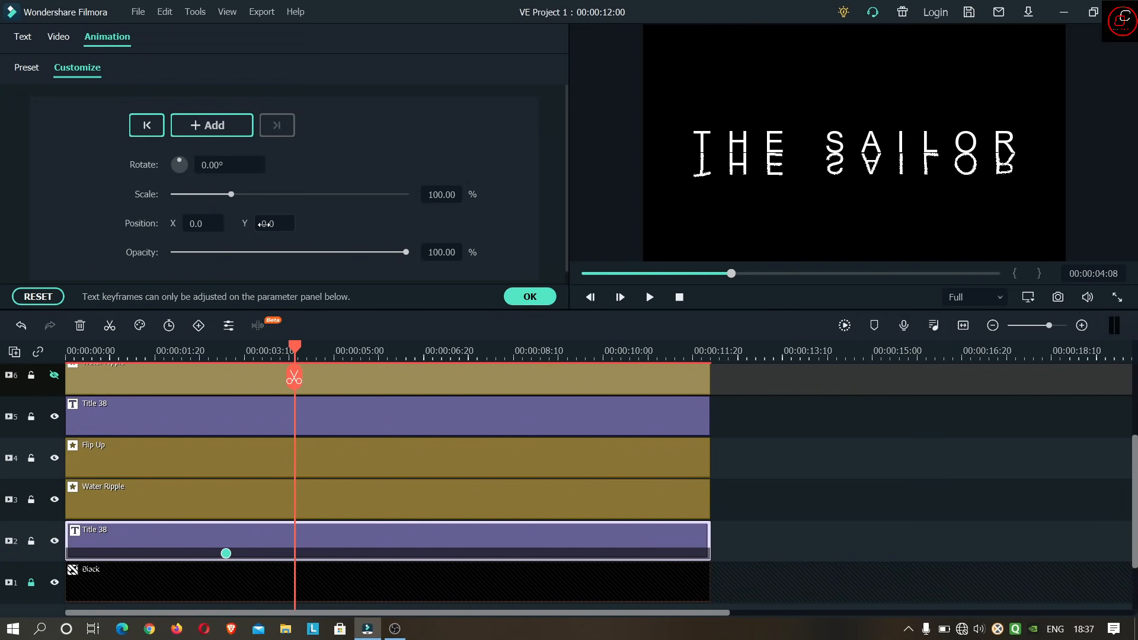
drag(275, 223, 297, 223)
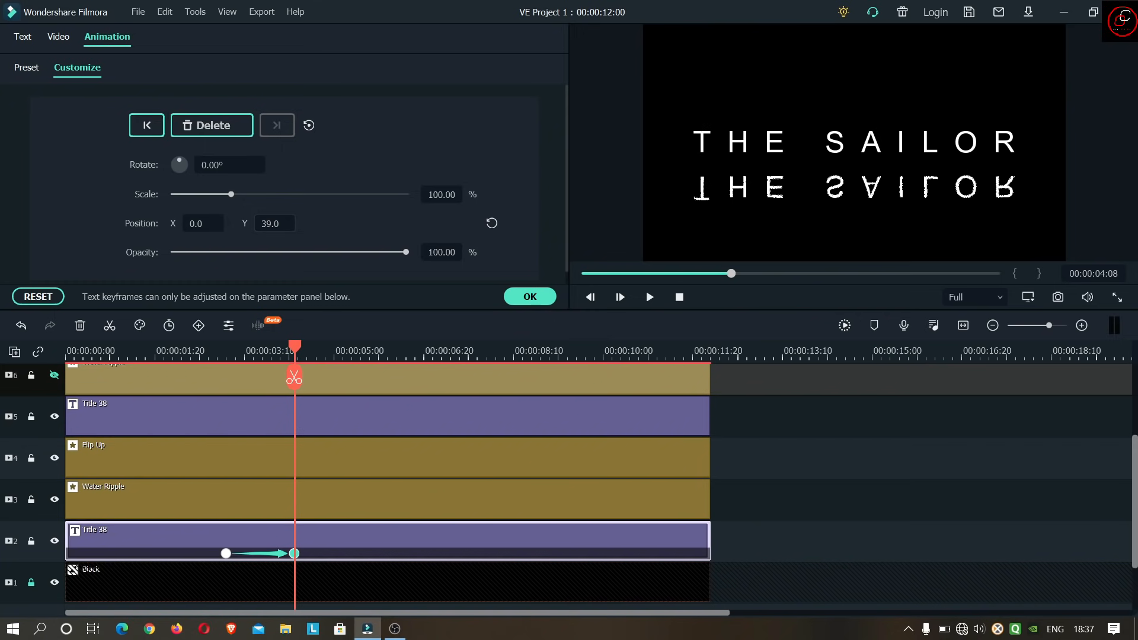
click(672, 297)
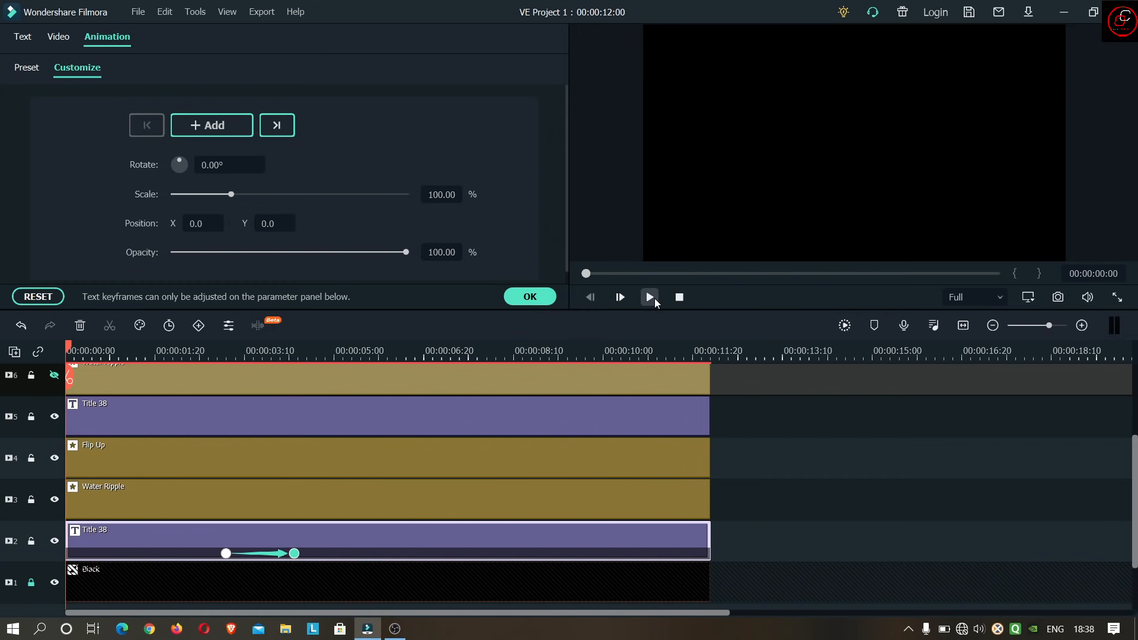
click(652, 298)
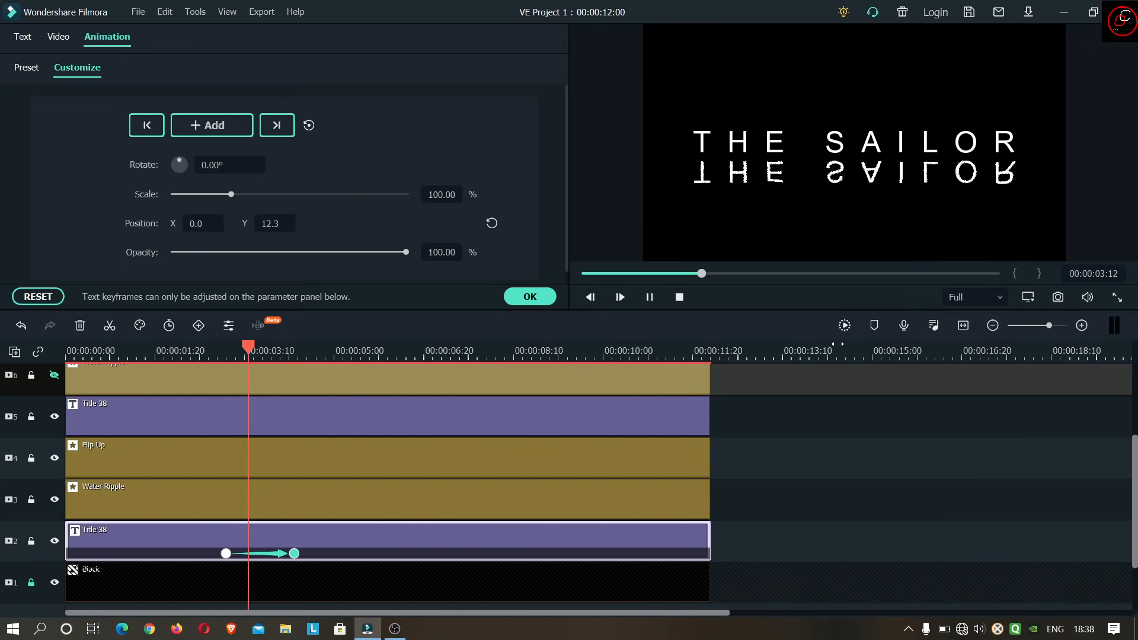
click(650, 297)
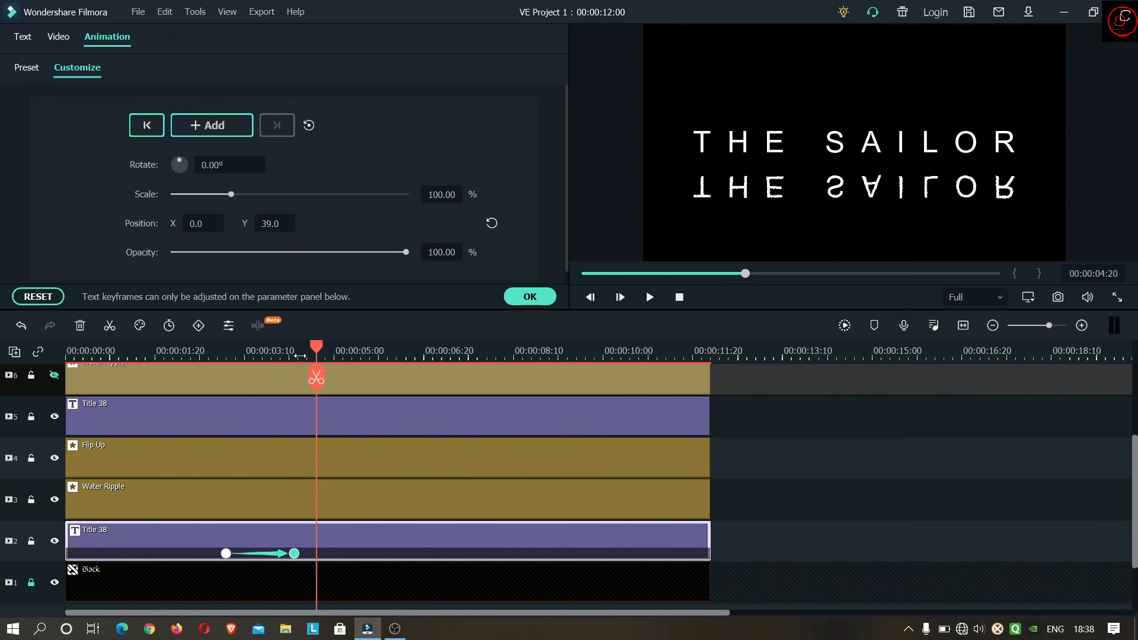
- Move the first keyframe of the track 2 title earlier to about 00:00:02:22 and play back the movement
drag(314, 347, 207, 347)
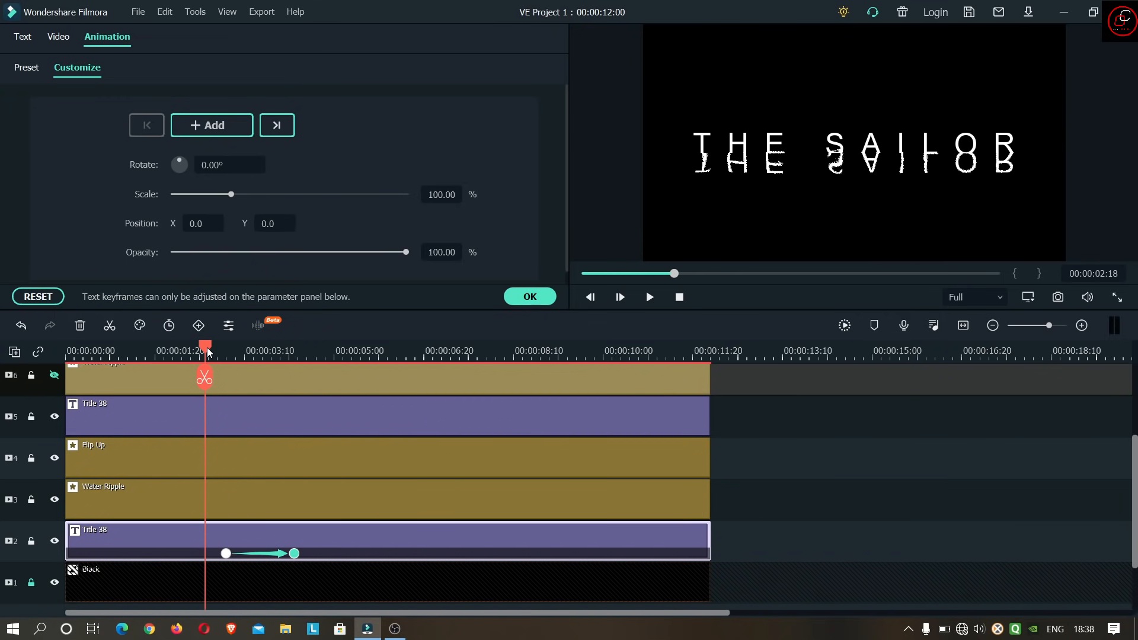
click(963, 326)
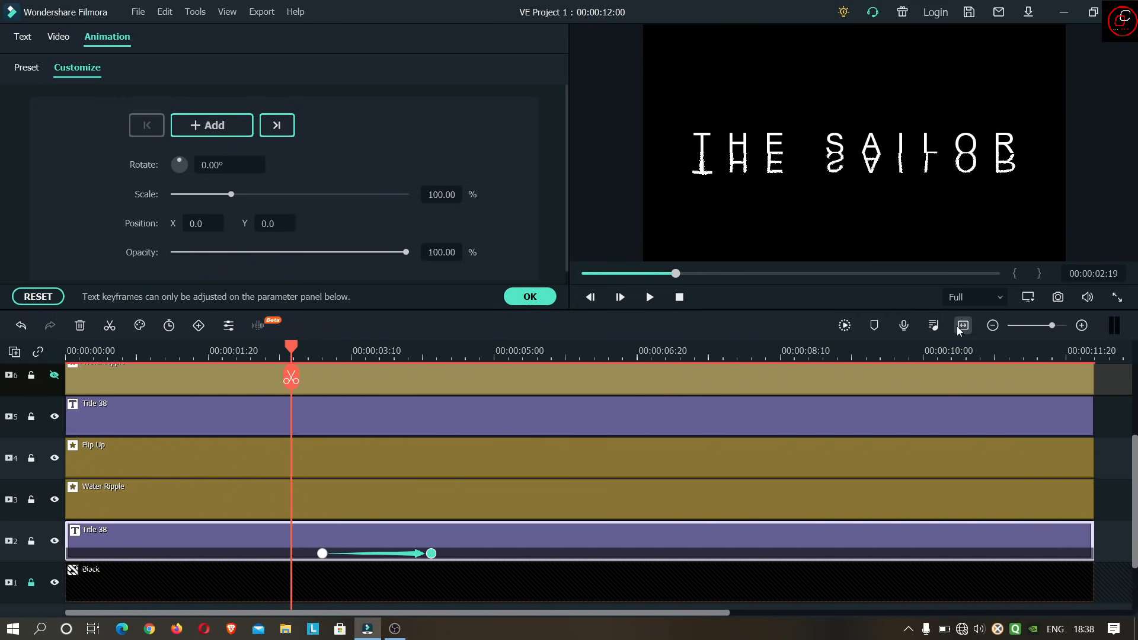
mouse_move(291, 349)
mouse_down()
mouse_move(303, 350)
mouse_move(293, 351)
mouse_up()
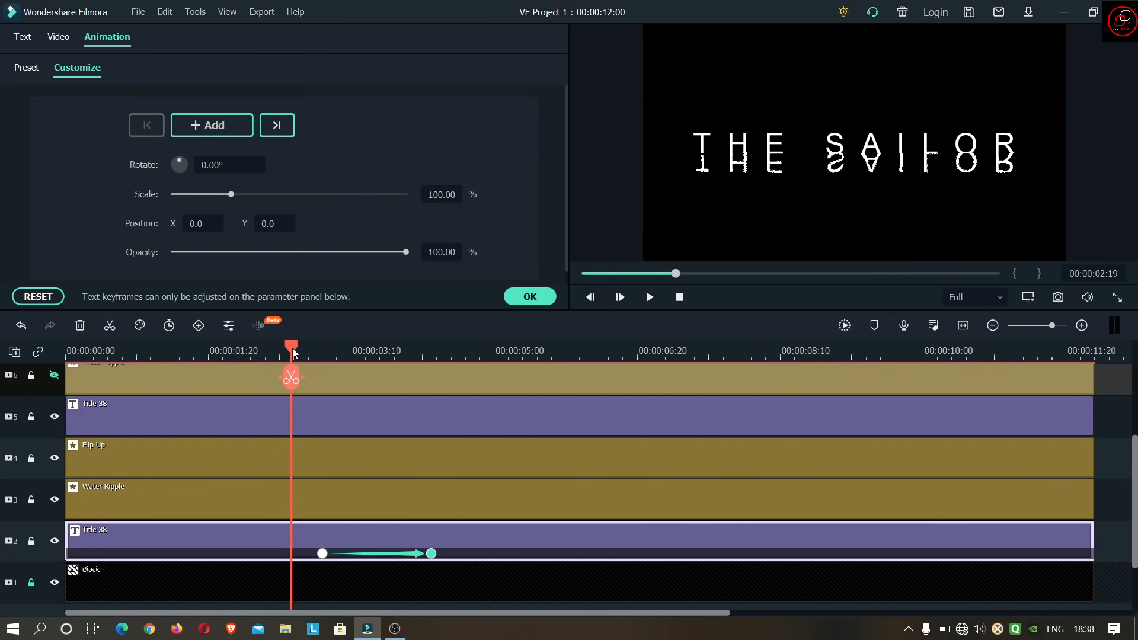
click(321, 554)
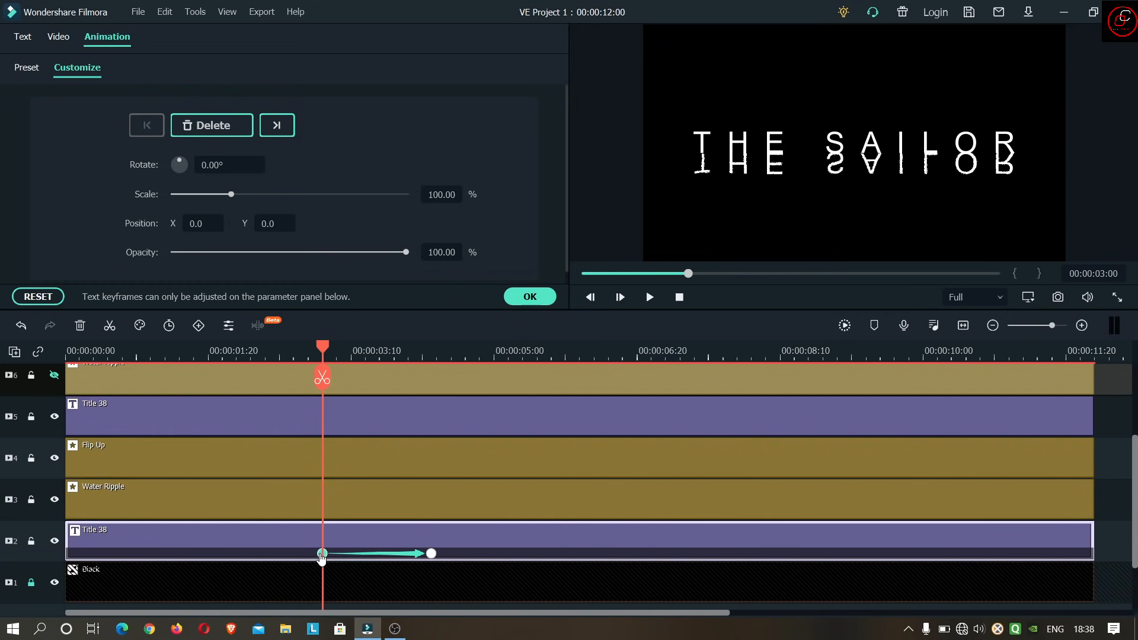
drag(321, 554, 308, 553)
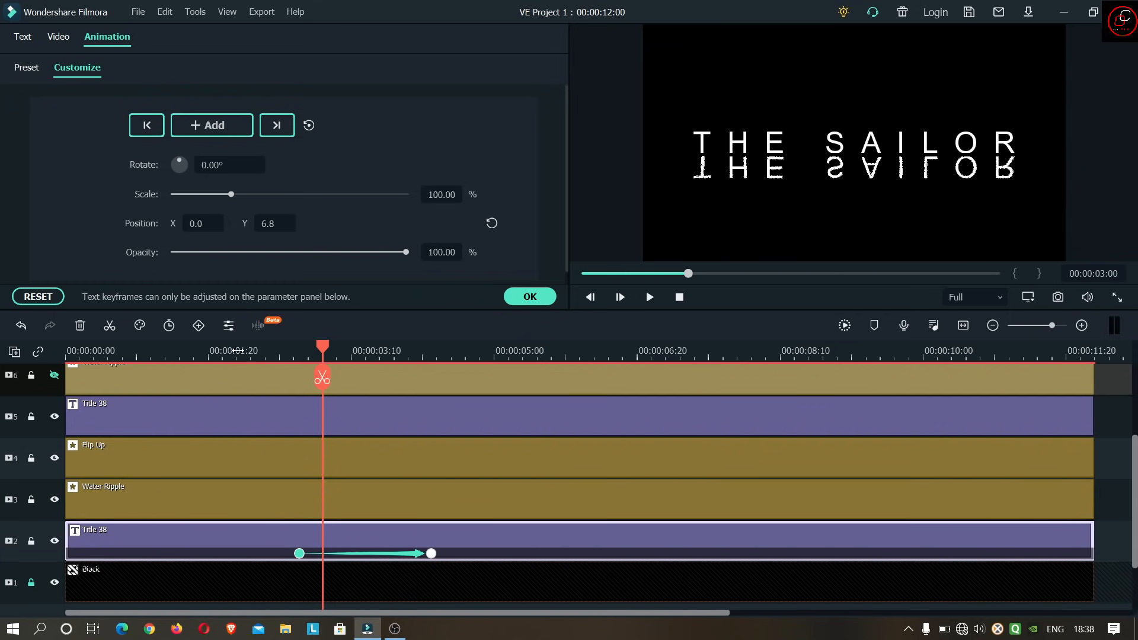
click(219, 350)
click(649, 298)
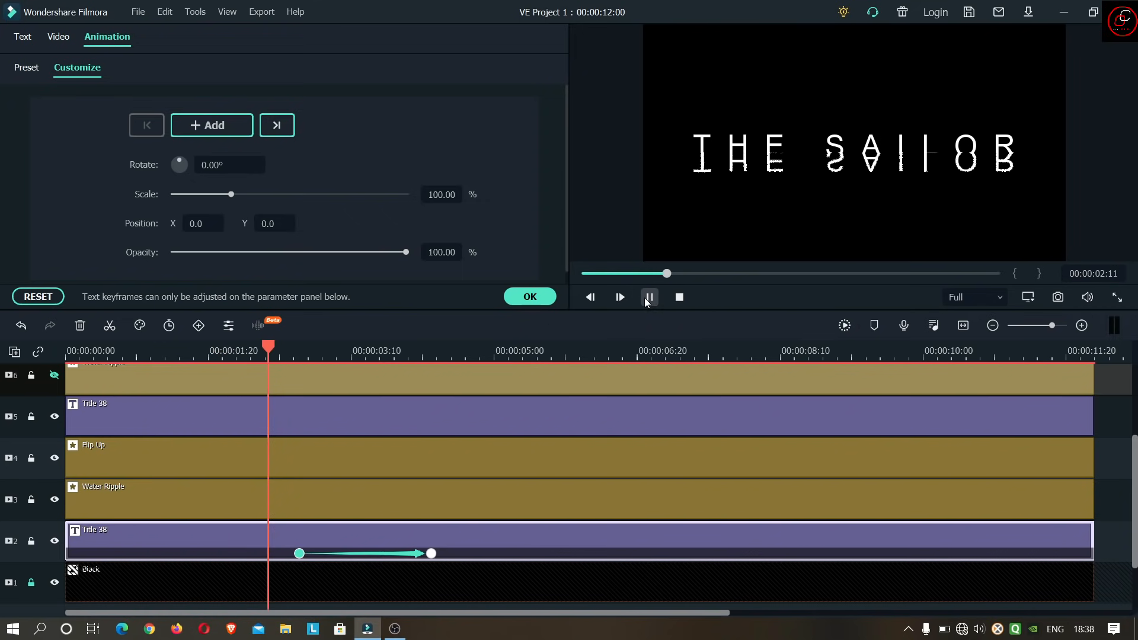
click(649, 298)
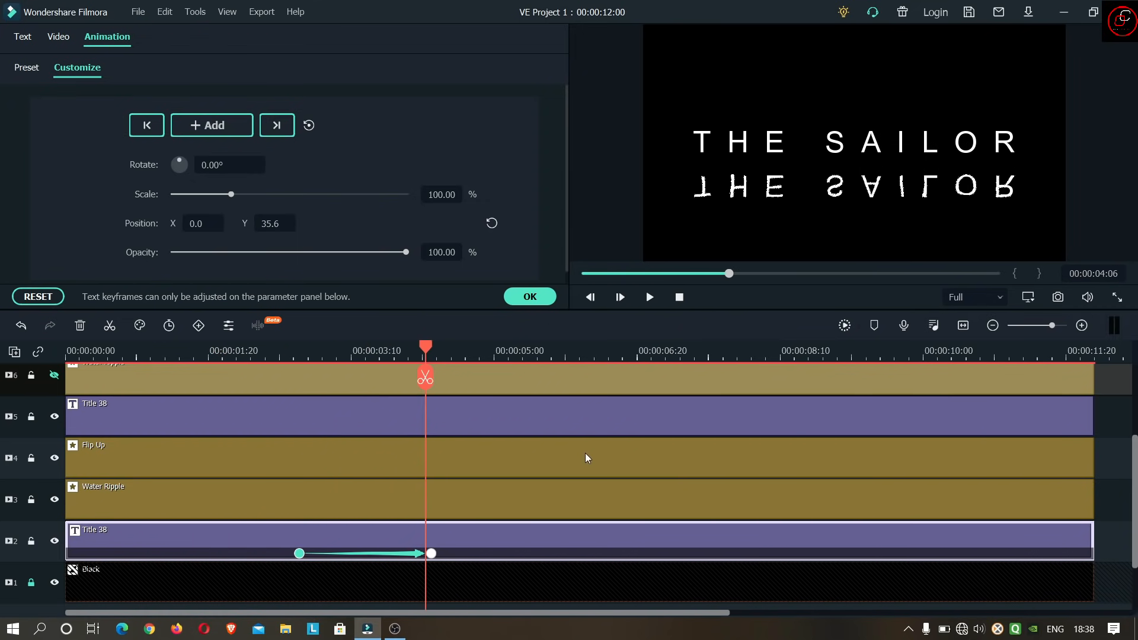
- Move the second keyframe of the track 2 title out to about 00:00:04:17 and play back the slower movement
click(383, 350)
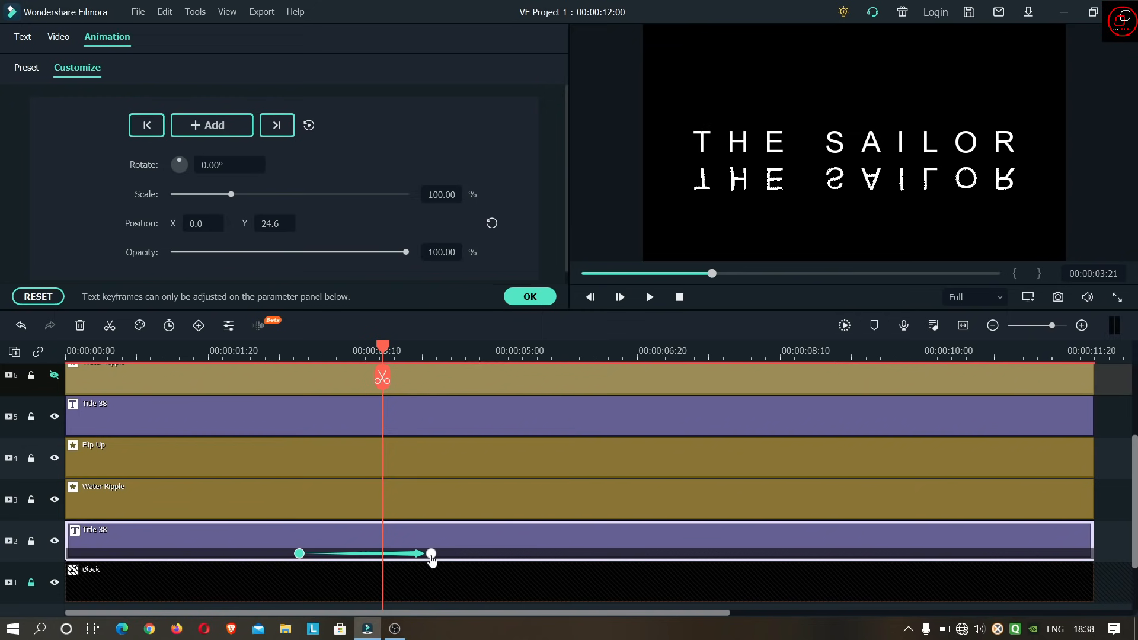
click(431, 553)
drag(434, 554, 456, 553)
click(247, 359)
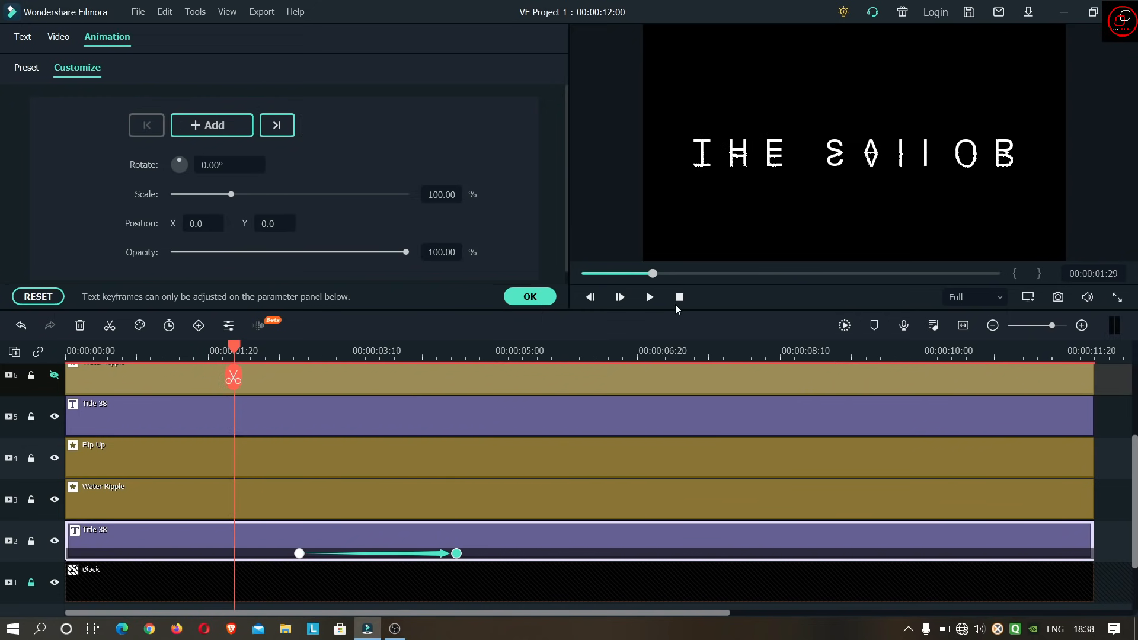
click(649, 297)
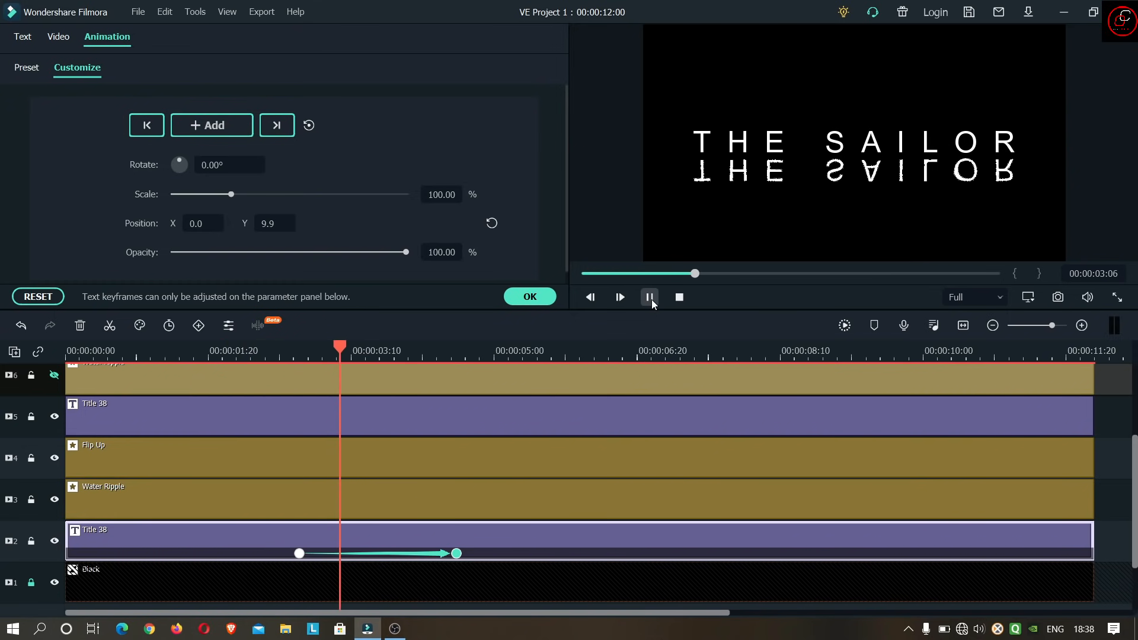
click(649, 297)
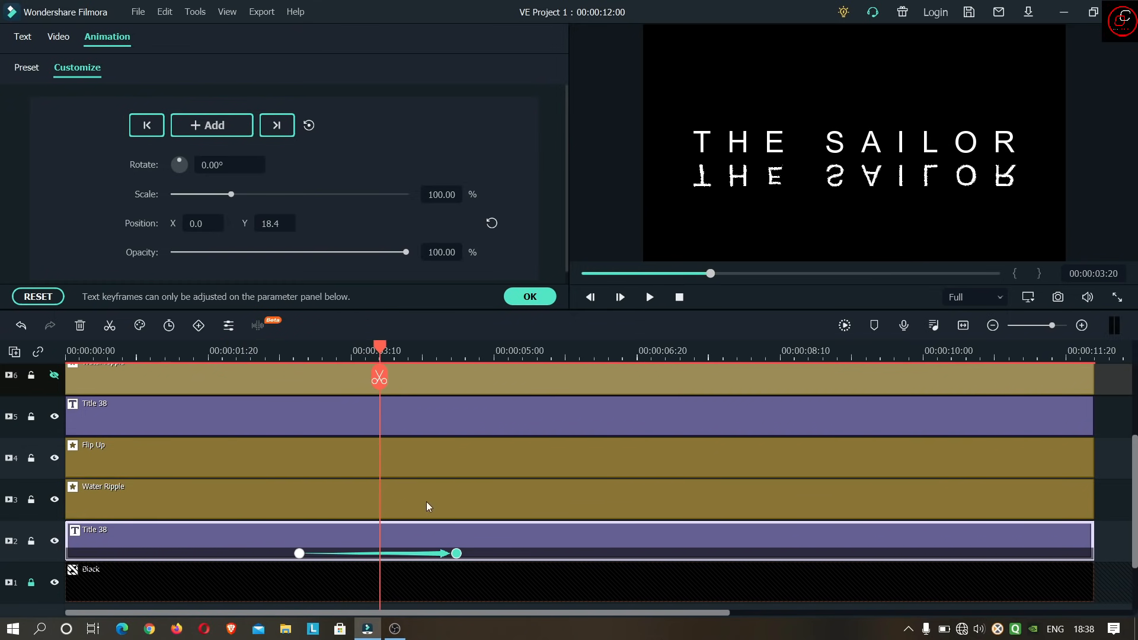
- Move the second keyframe of the track 2 title out to about 00:00:05:03 and preview the animation
click(258, 353)
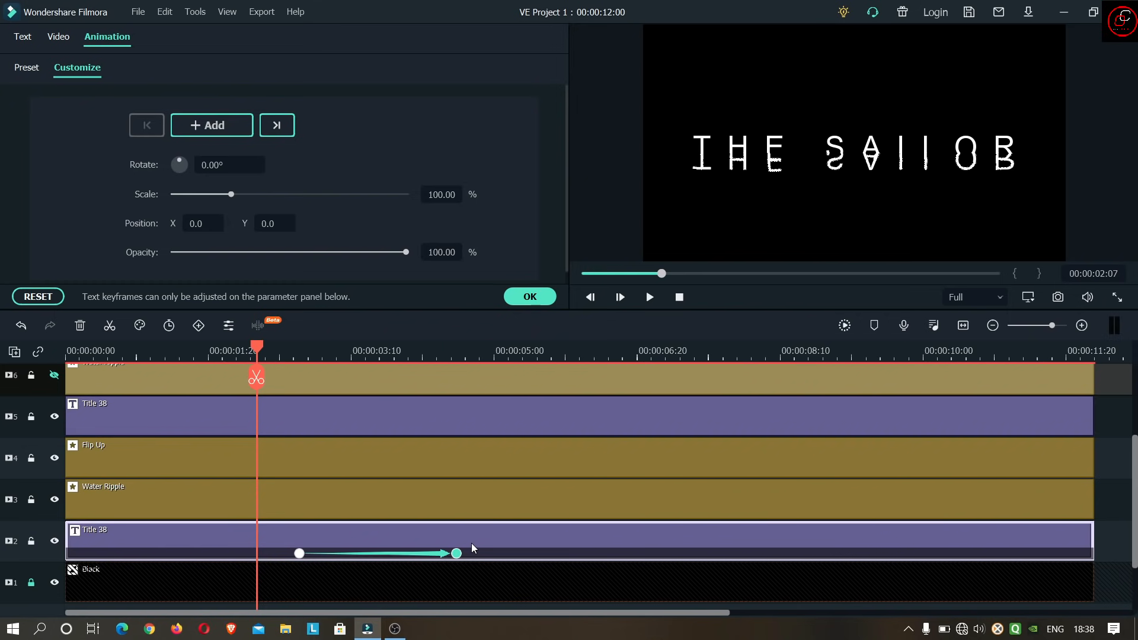
drag(458, 554, 520, 554)
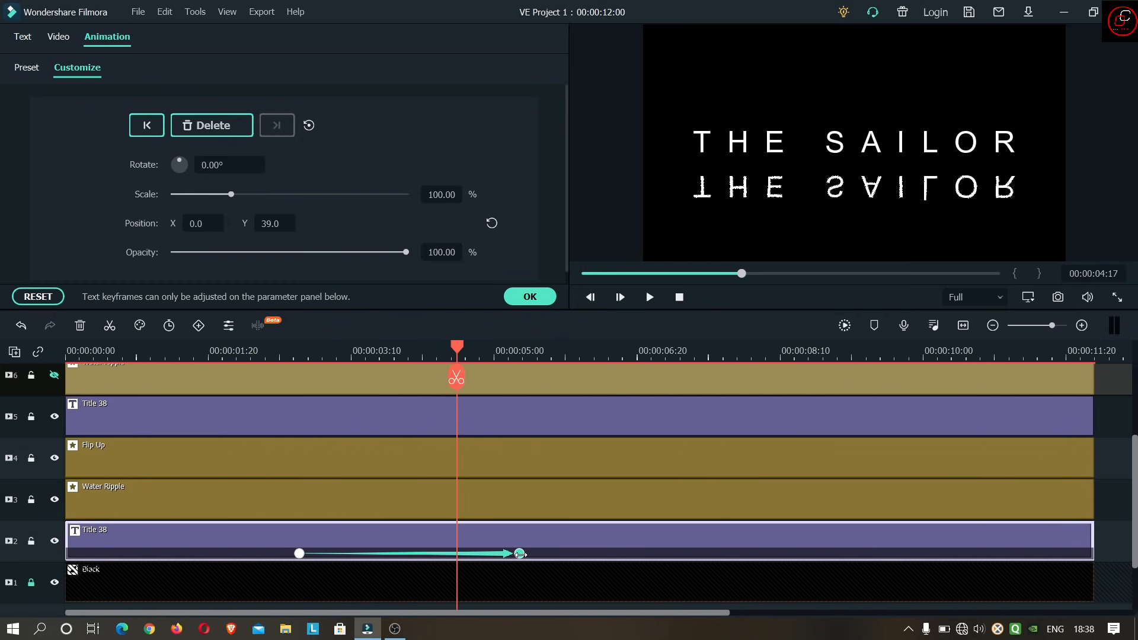
click(208, 353)
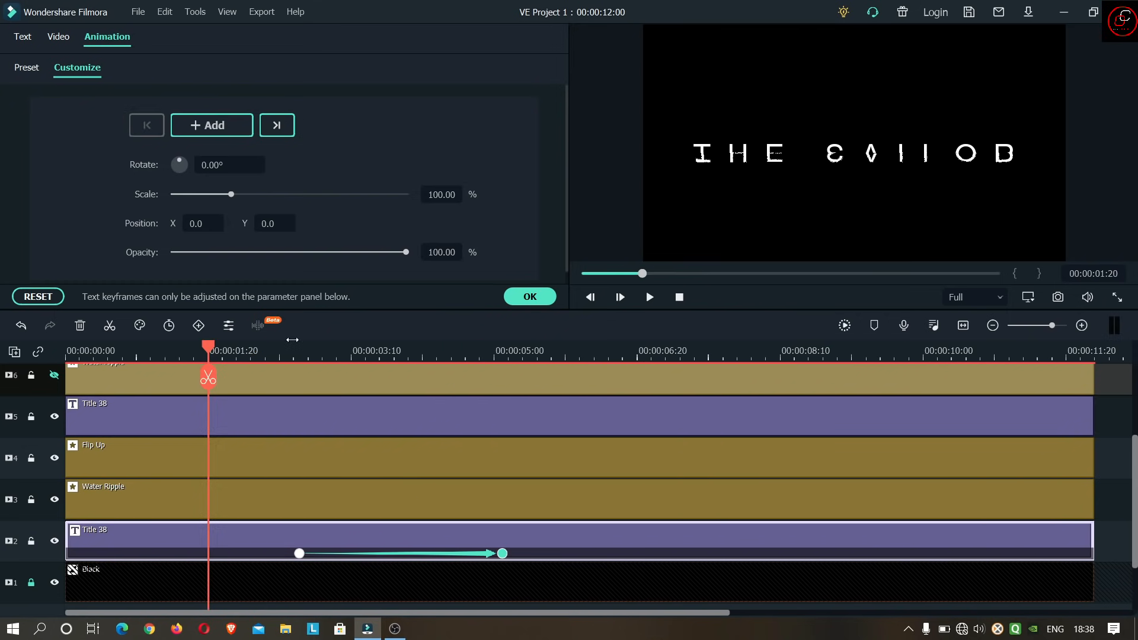
click(649, 297)
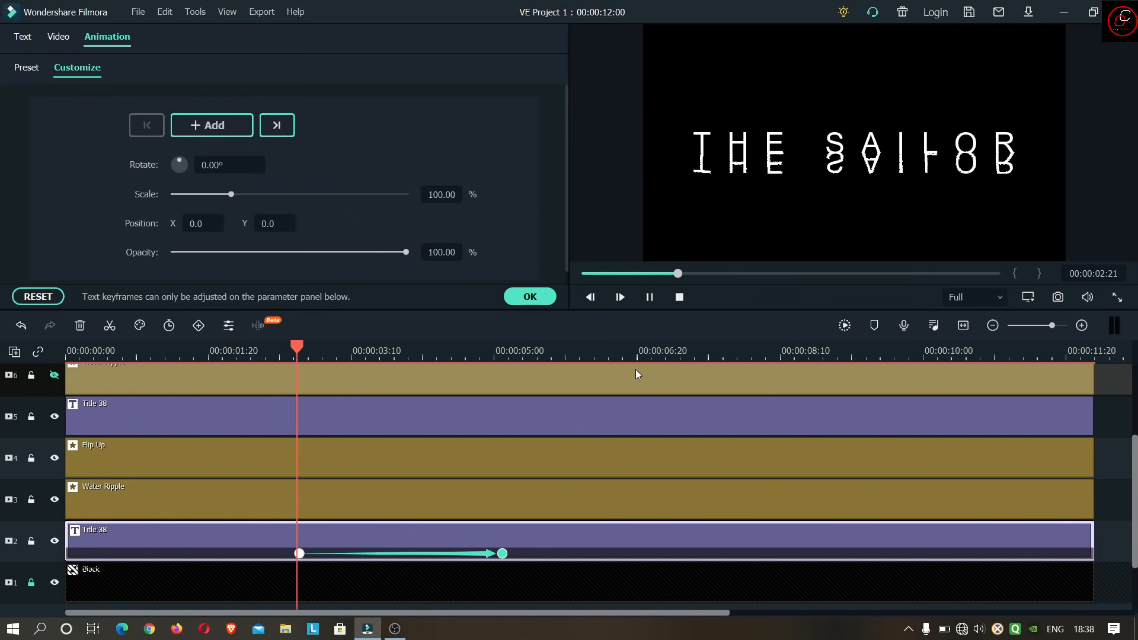
click(649, 297)
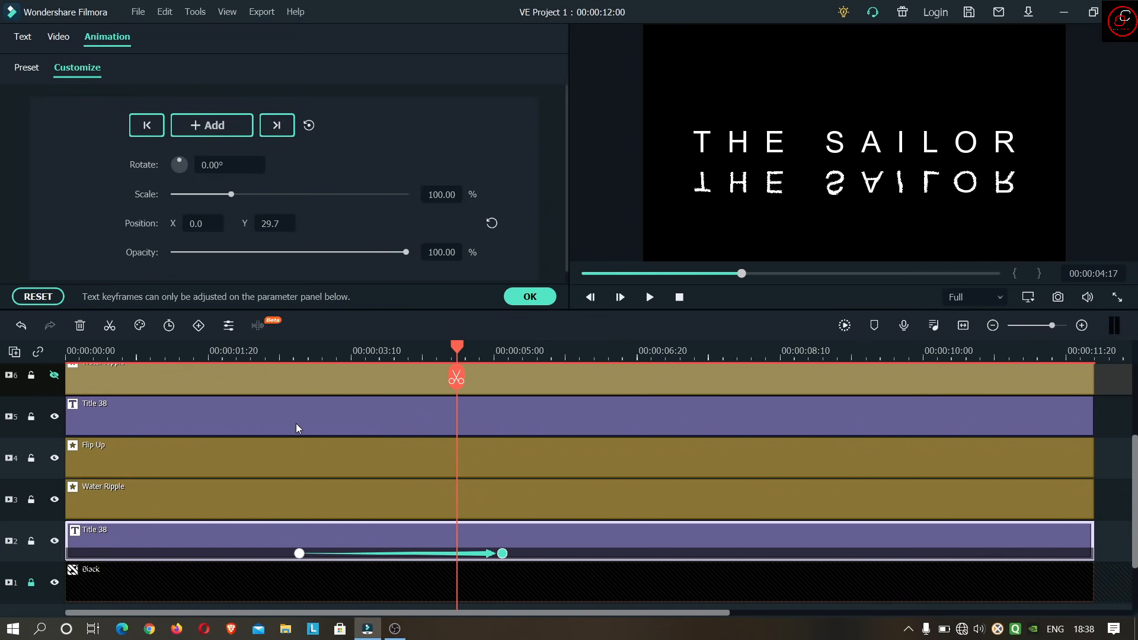
- Shift the first keyframe of the track 2 title slightly earlier, to about 00:00:02:19, and preview the animation
click(259, 355)
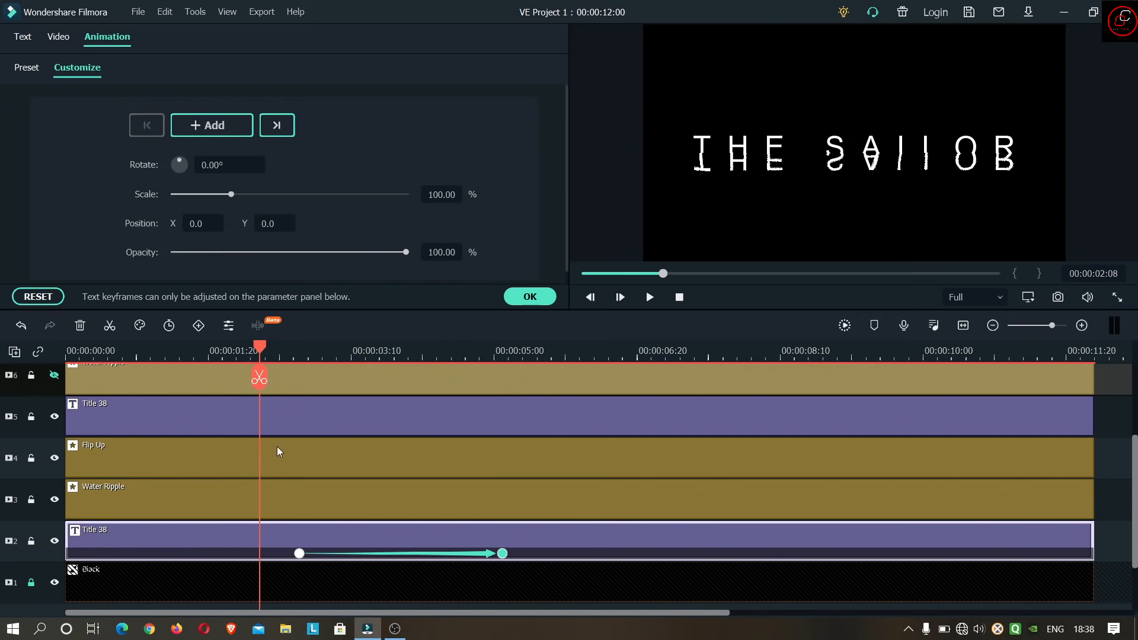
click(298, 553)
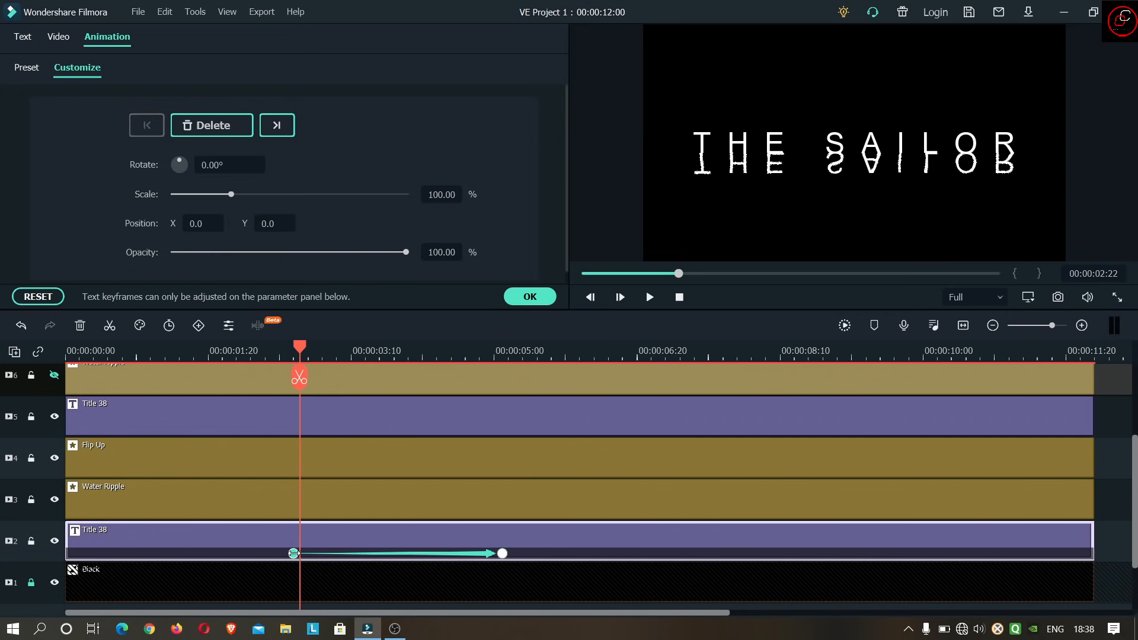
click(182, 355)
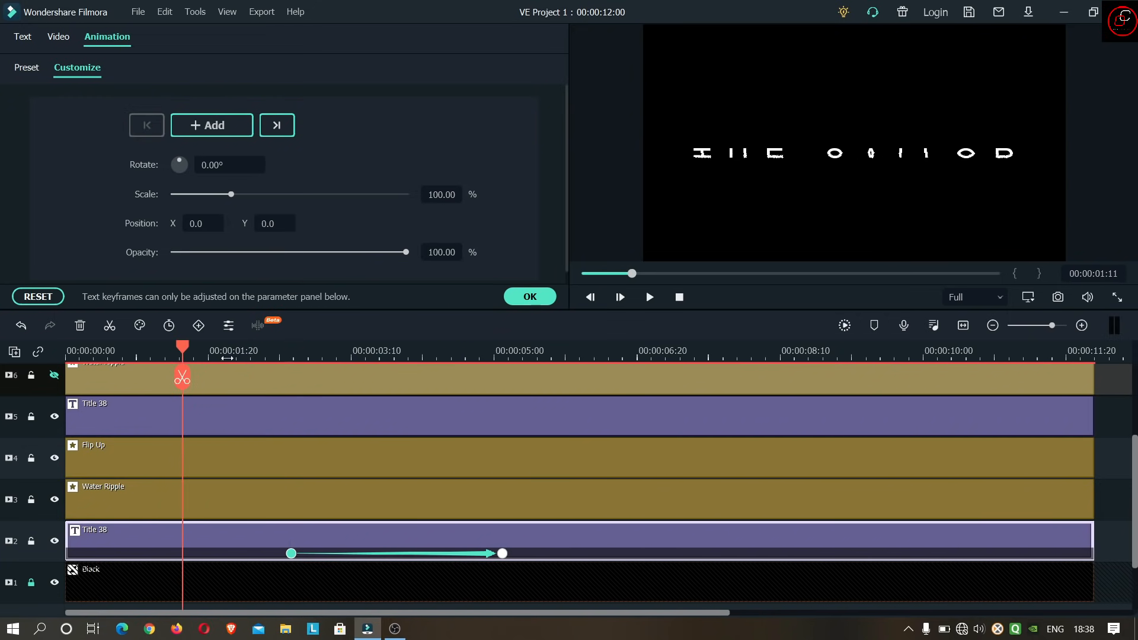
click(650, 297)
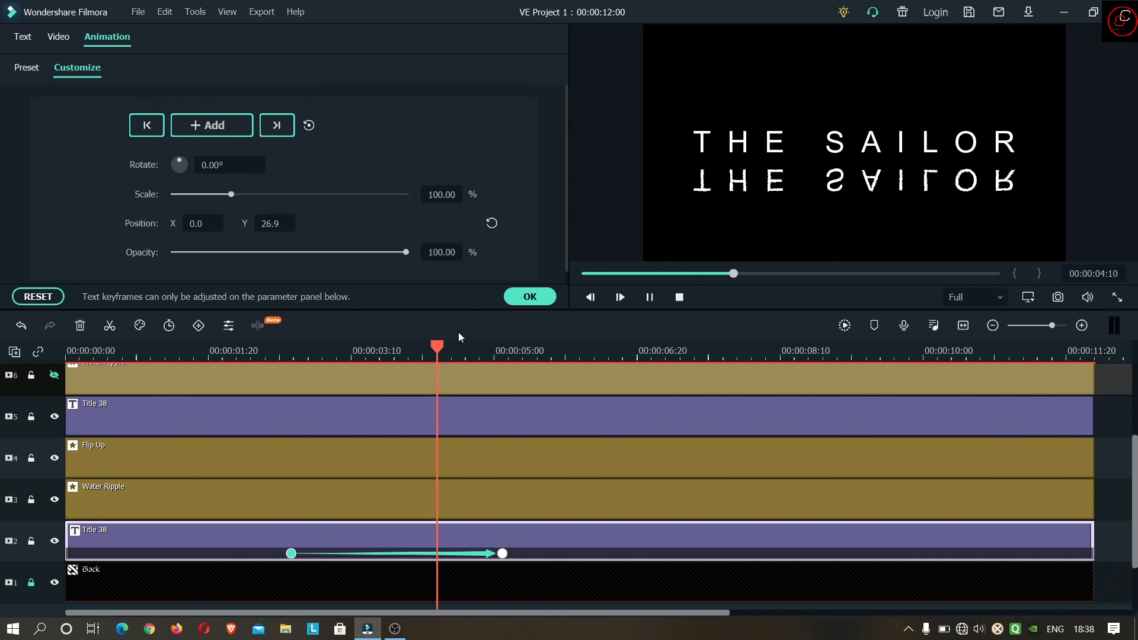
click(650, 297)
- Shift the second keyframe of the track 2 title slightly earlier, to just before 00:00:05:03, and return to the start of the timeline
click(484, 348)
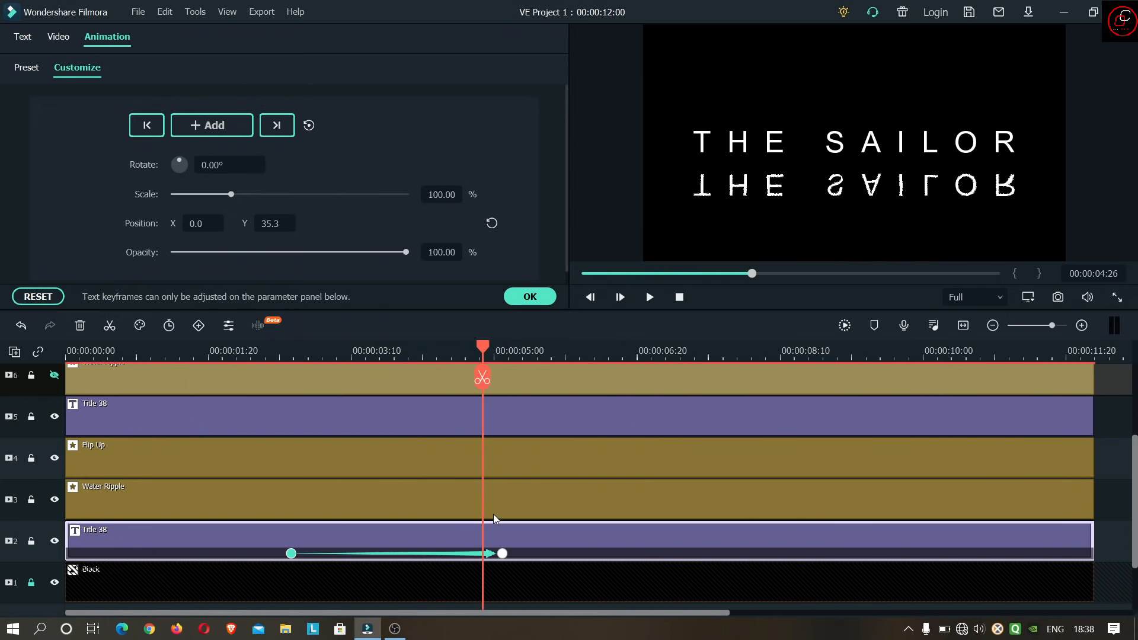
click(401, 349)
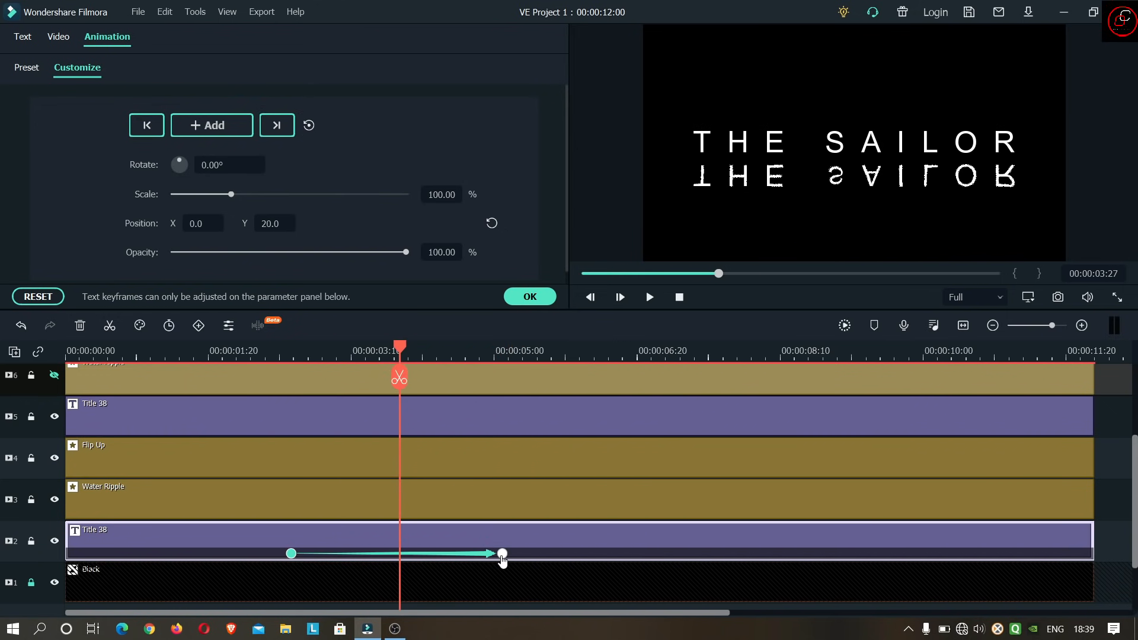
click(502, 553)
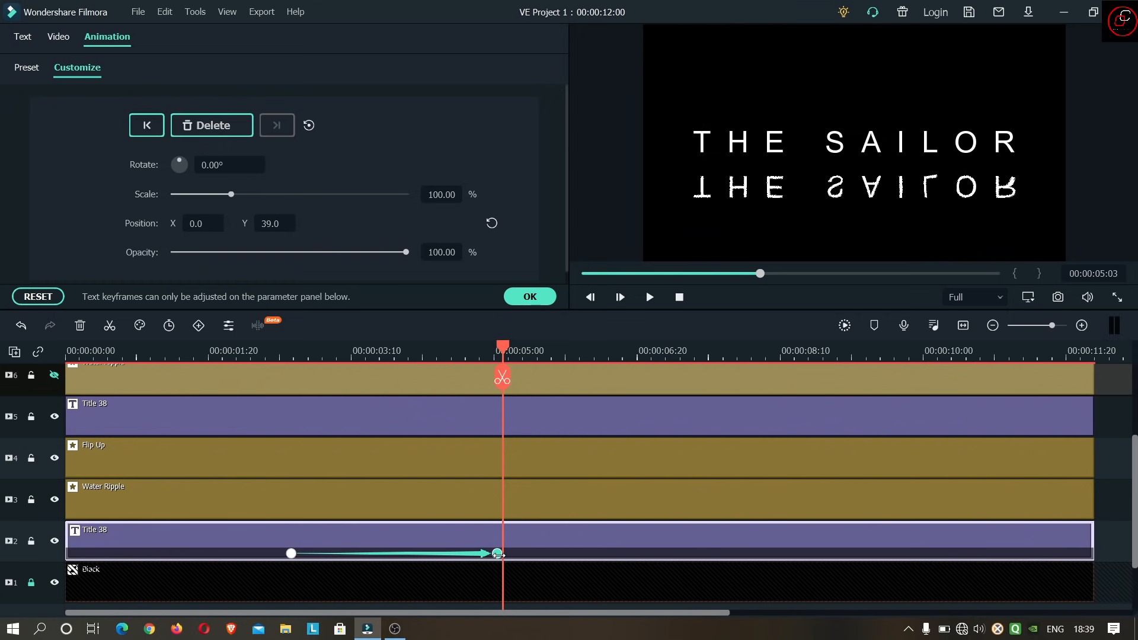
drag(503, 555, 499, 556)
click(679, 299)
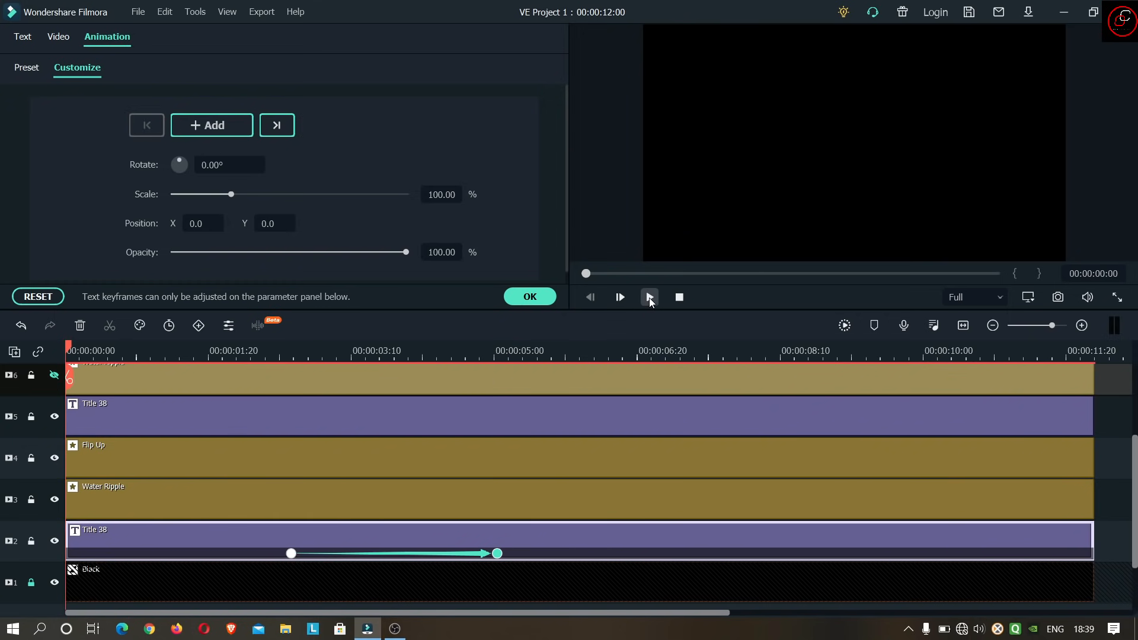
- Play back the title and reflection animation from the start twice, and return to the start of the timeline
click(650, 297)
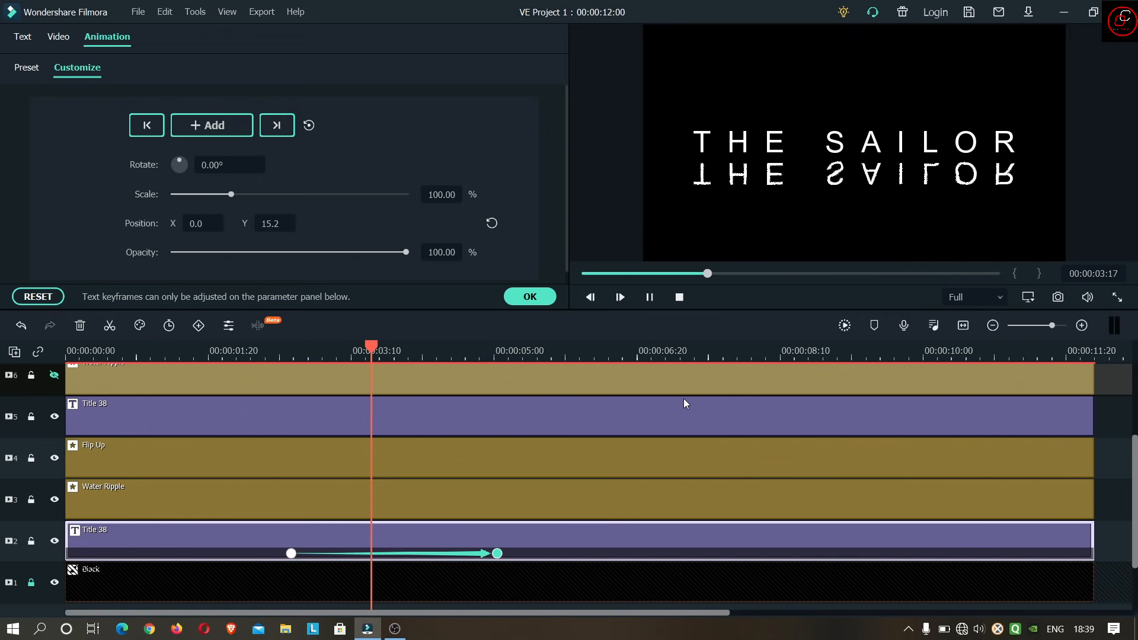
click(680, 298)
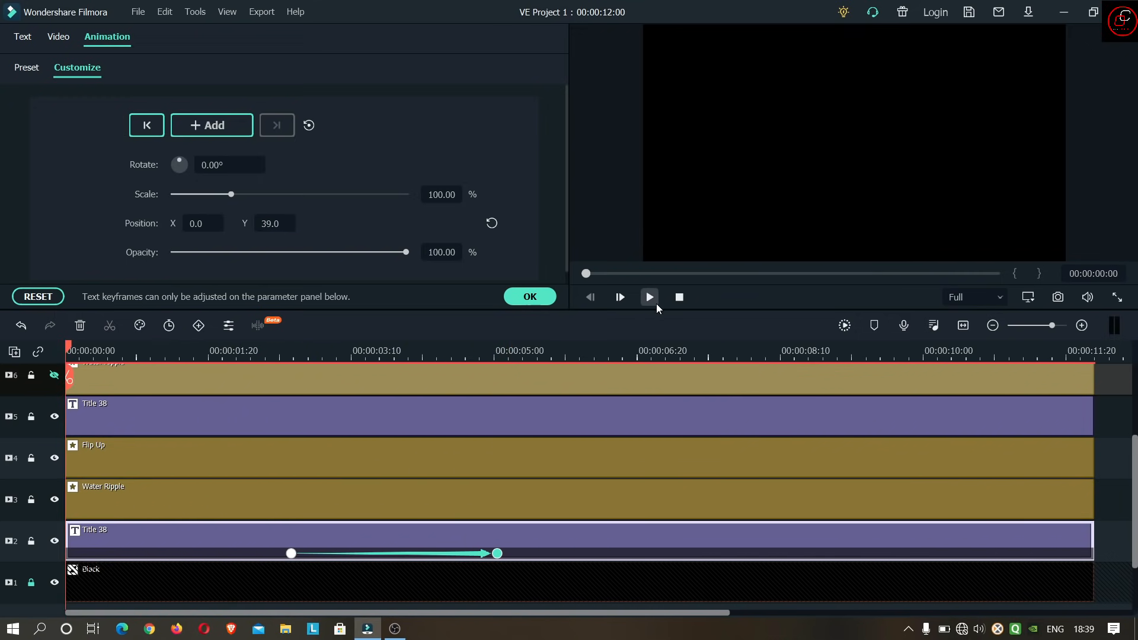
click(650, 297)
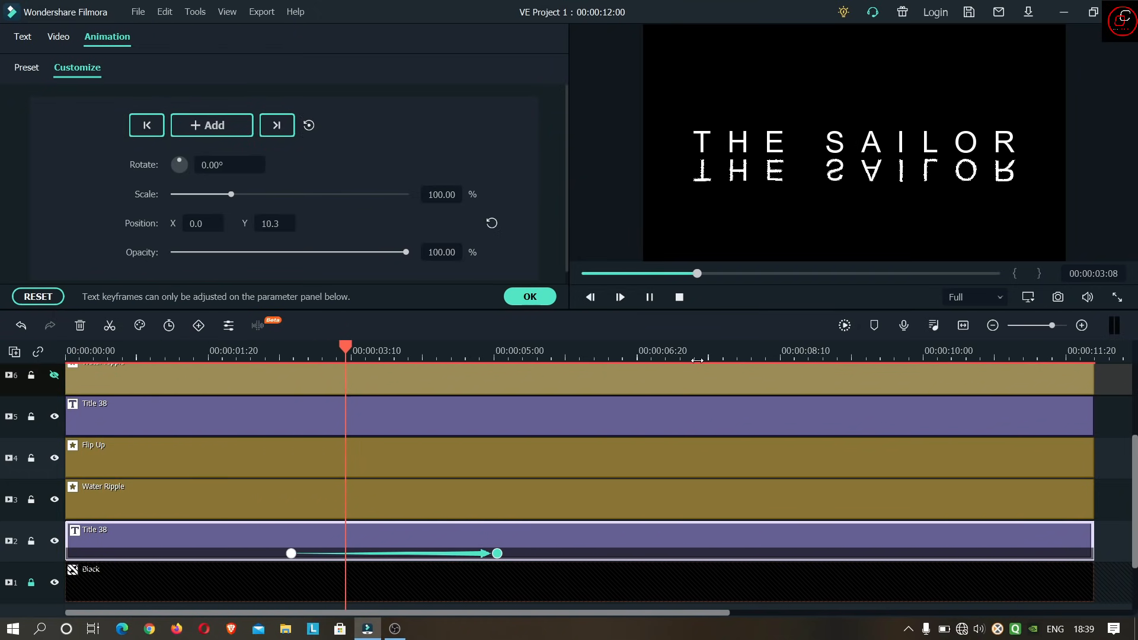
click(648, 301)
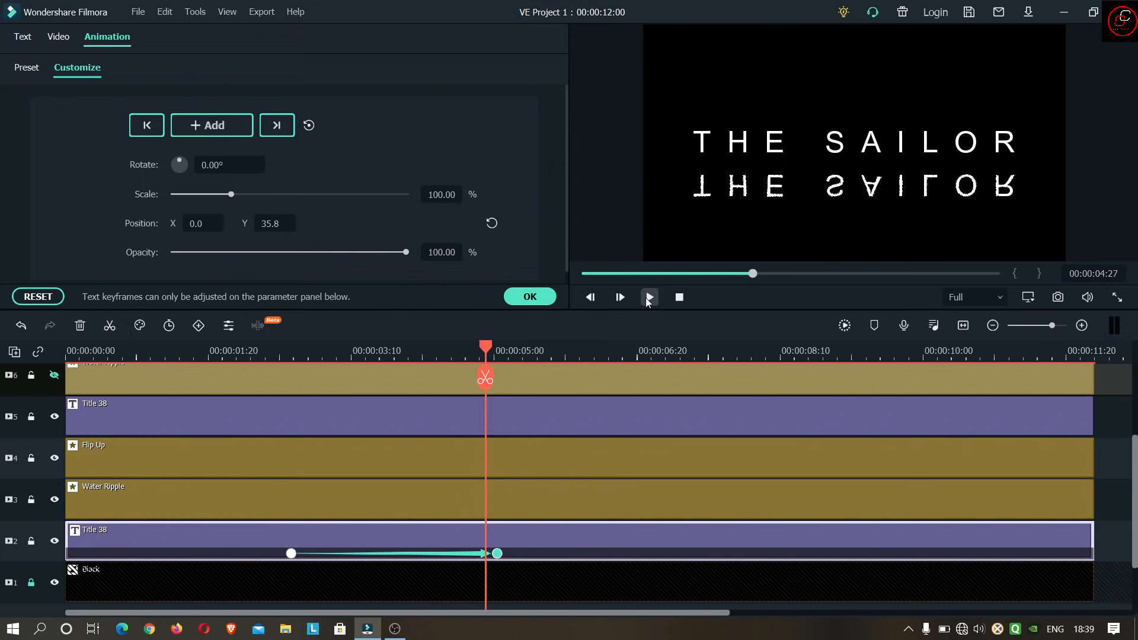
drag(598, 373, 68, 359)
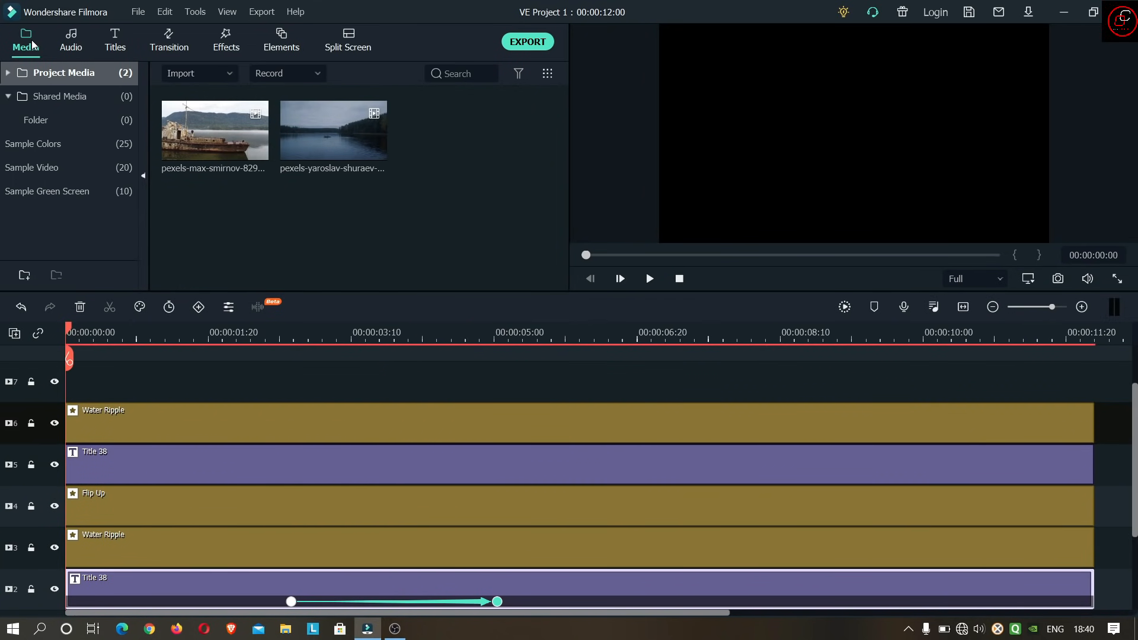
- Add the Black sample color to track 7 at the start and extend it to 00:00:12:00, matching the other clips
click(69, 146)
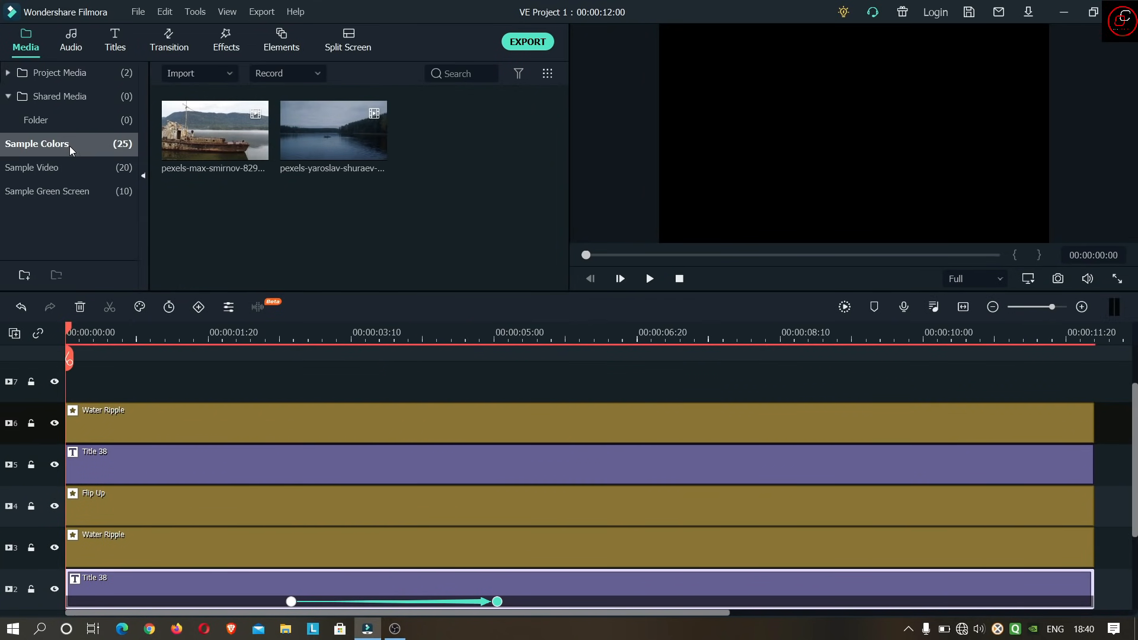
scroll(352, 176, down, 3)
drag(352, 174, 56, 391)
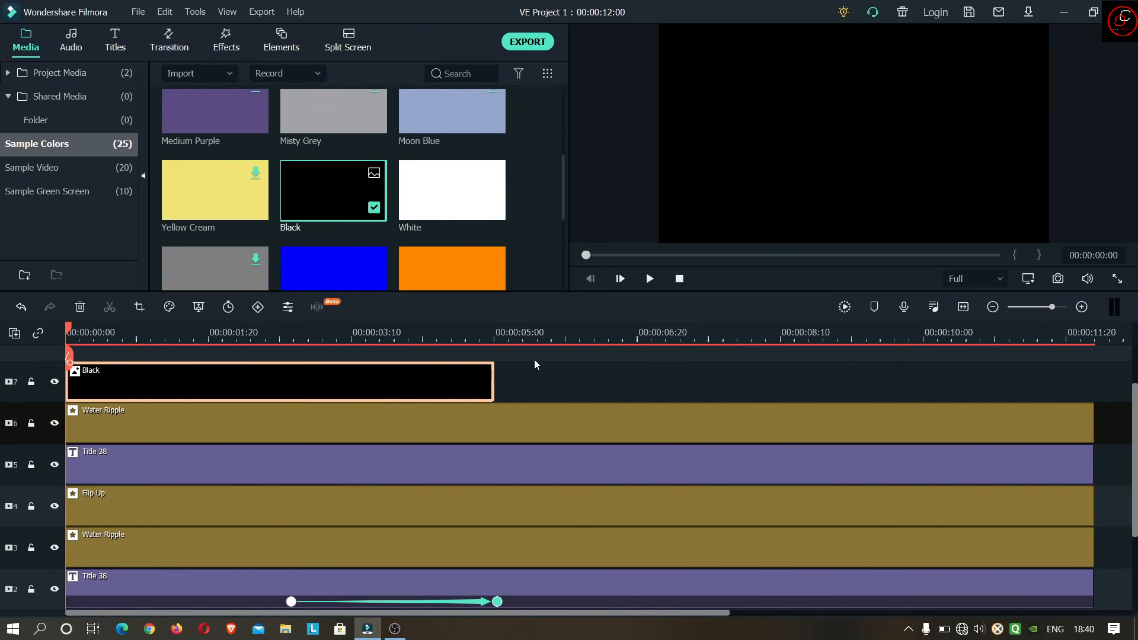
drag(855, 377, 1092, 378)
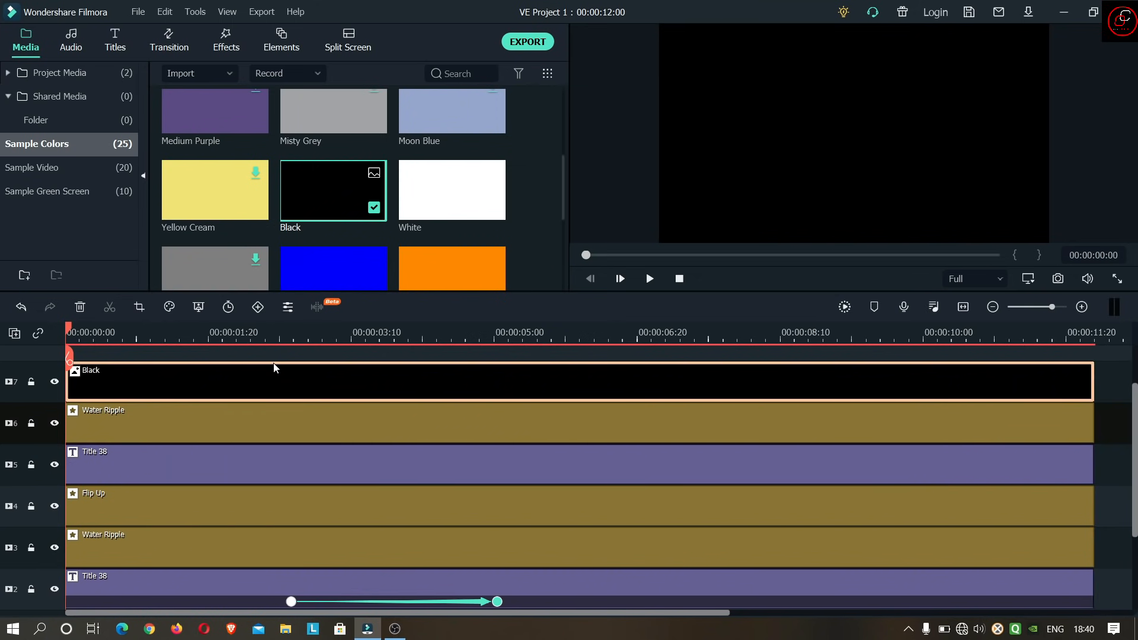
- Find the Image Mask effect by searching all included effects for "IMAG" and apply it to the Black clip on track 7
click(224, 39)
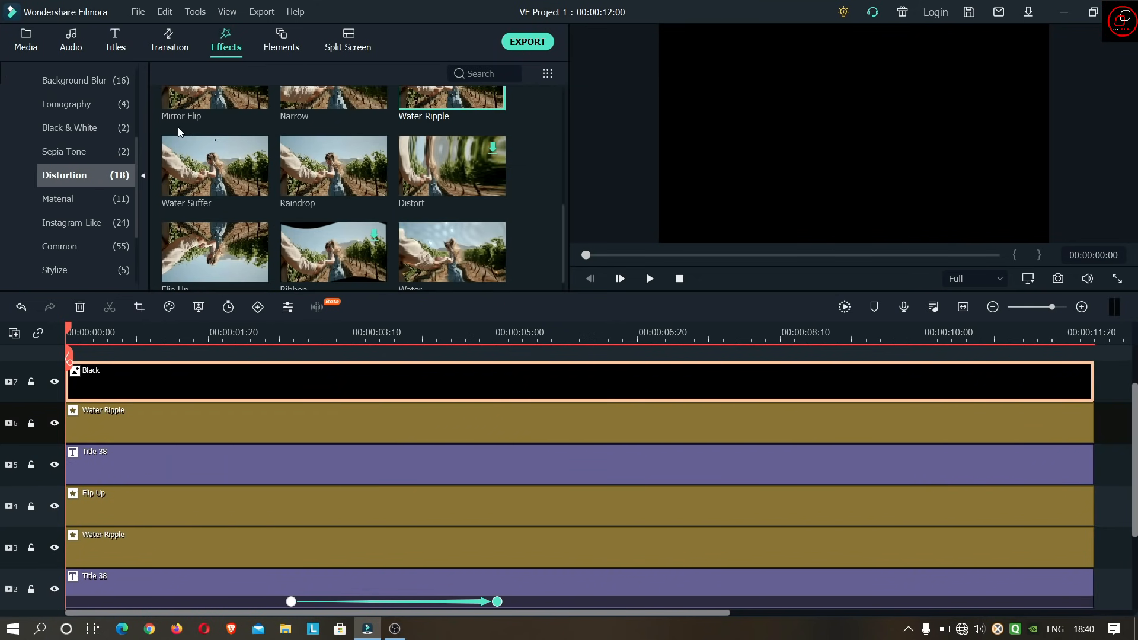
click(485, 71)
text(IMAG)
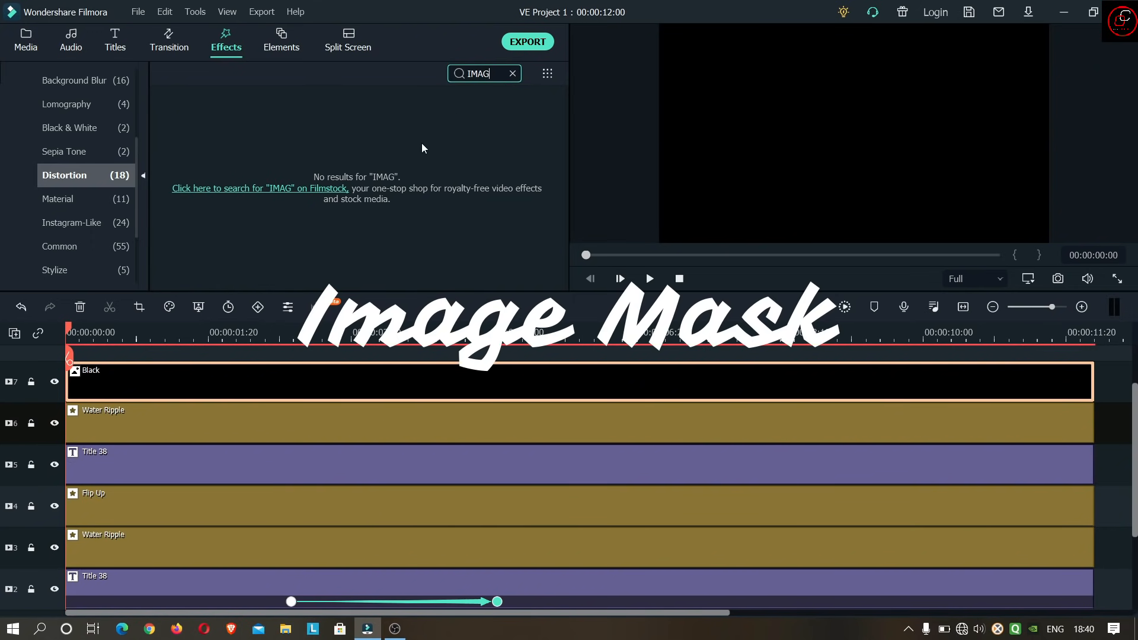
scroll(77, 138, up, 5)
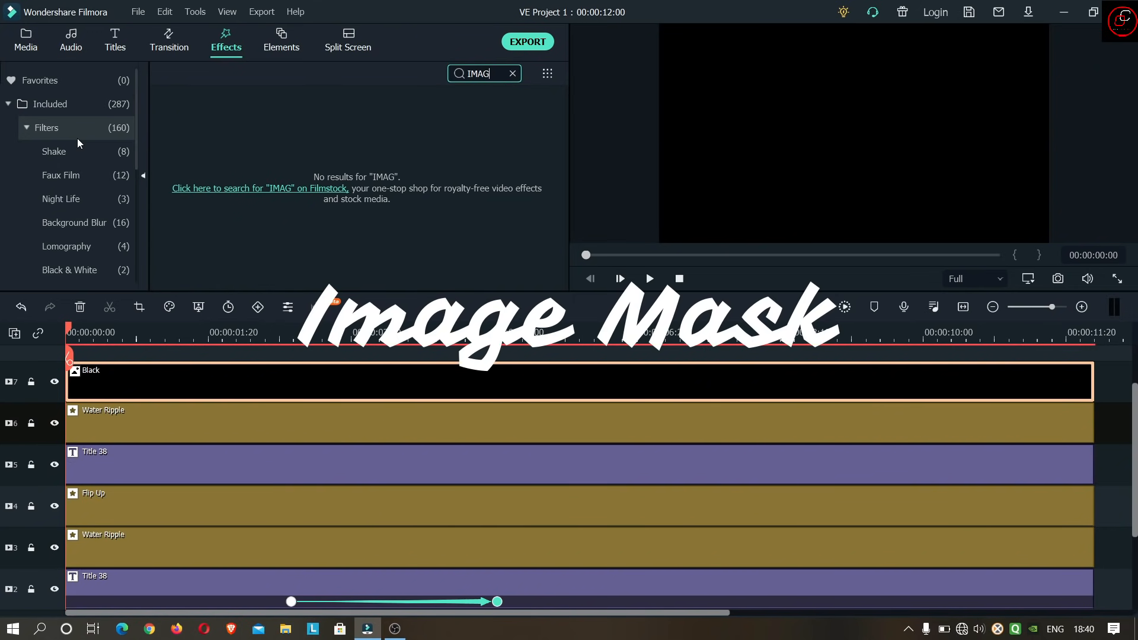
click(62, 109)
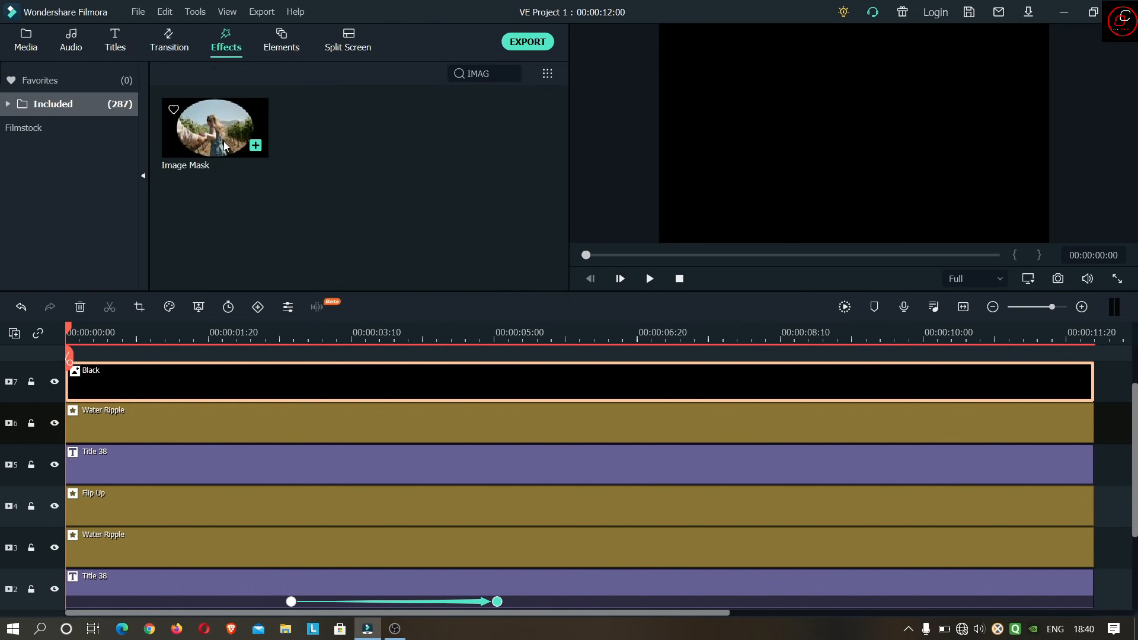
drag(225, 144, 99, 382)
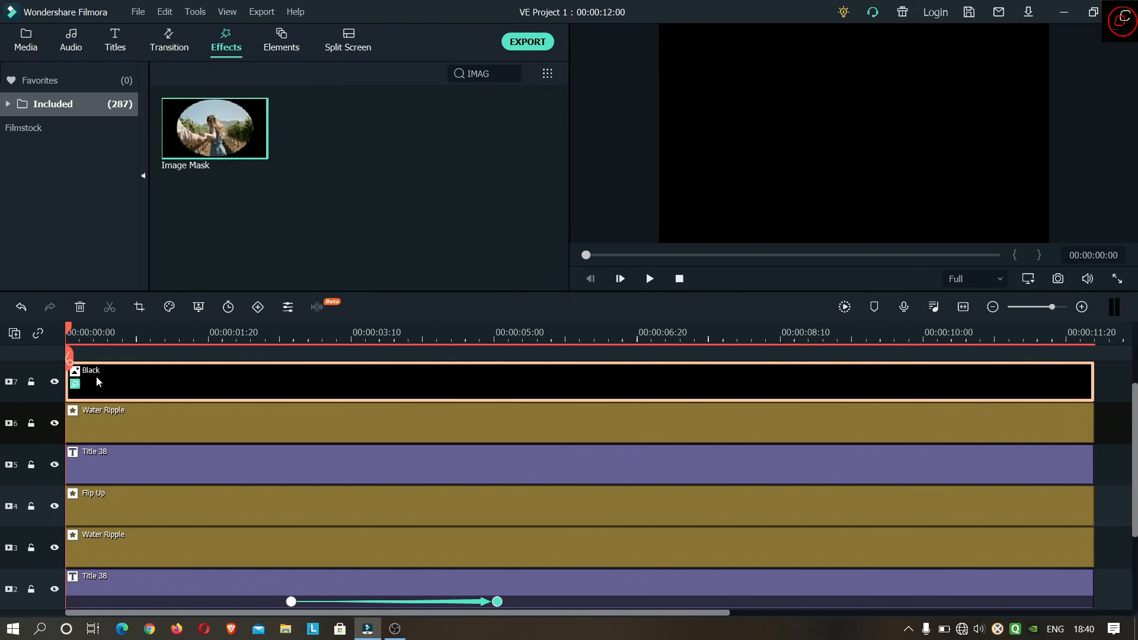
- Open the track 7 Black clip's Image Mask settings and choose the preset mask that cuts off a strip along the upper edge
double_click(529, 392)
click(673, 312)
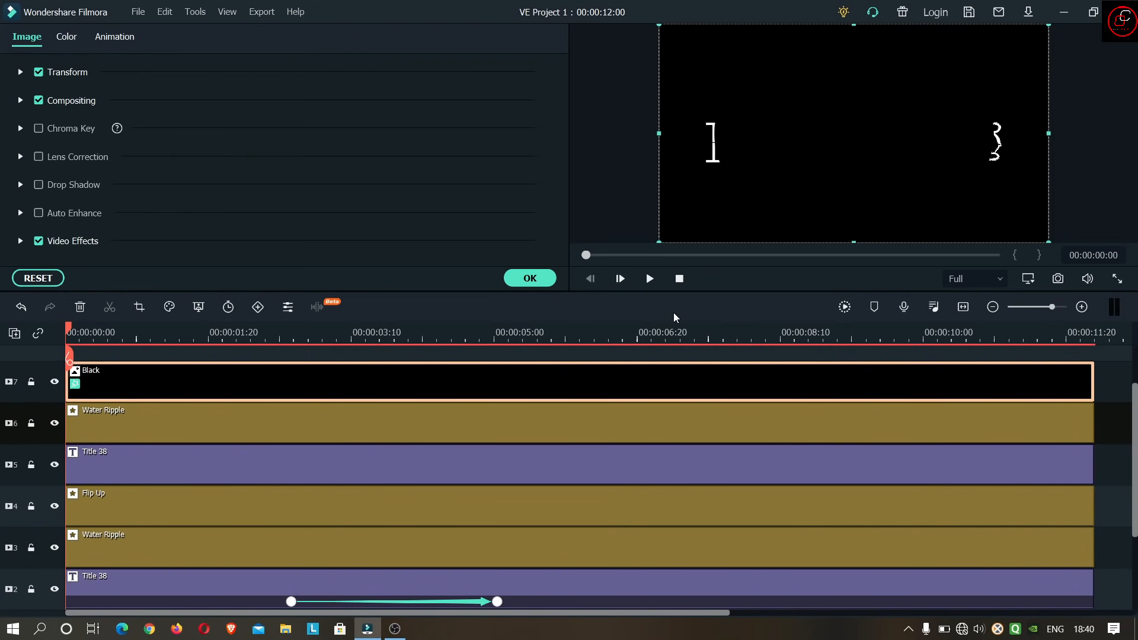
click(21, 239)
scroll(555, 161, down, 5)
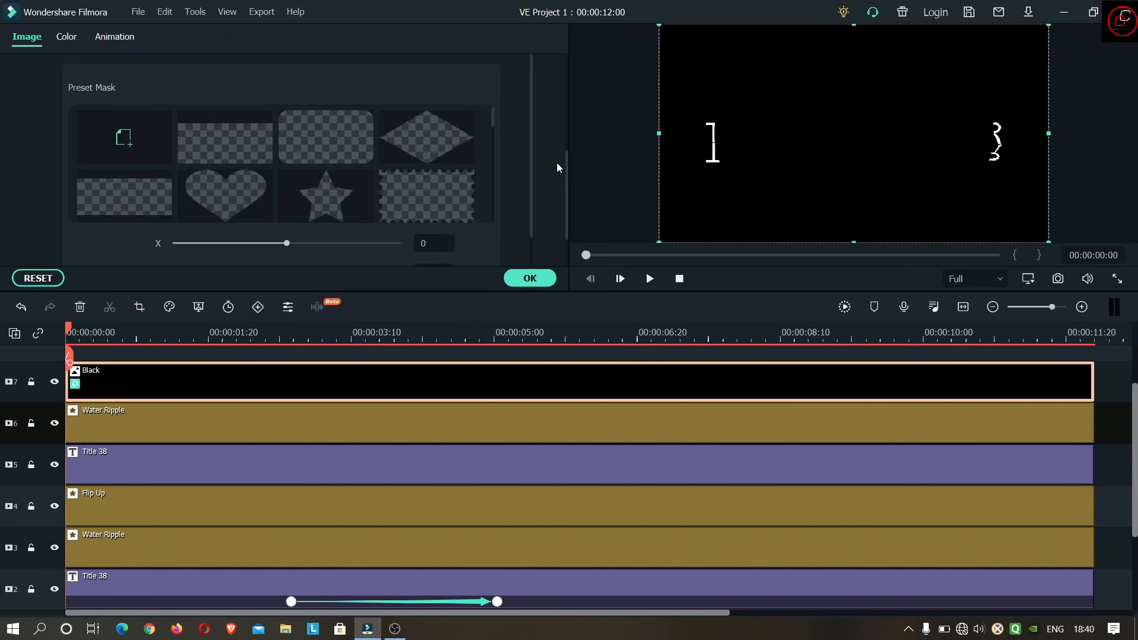
click(219, 142)
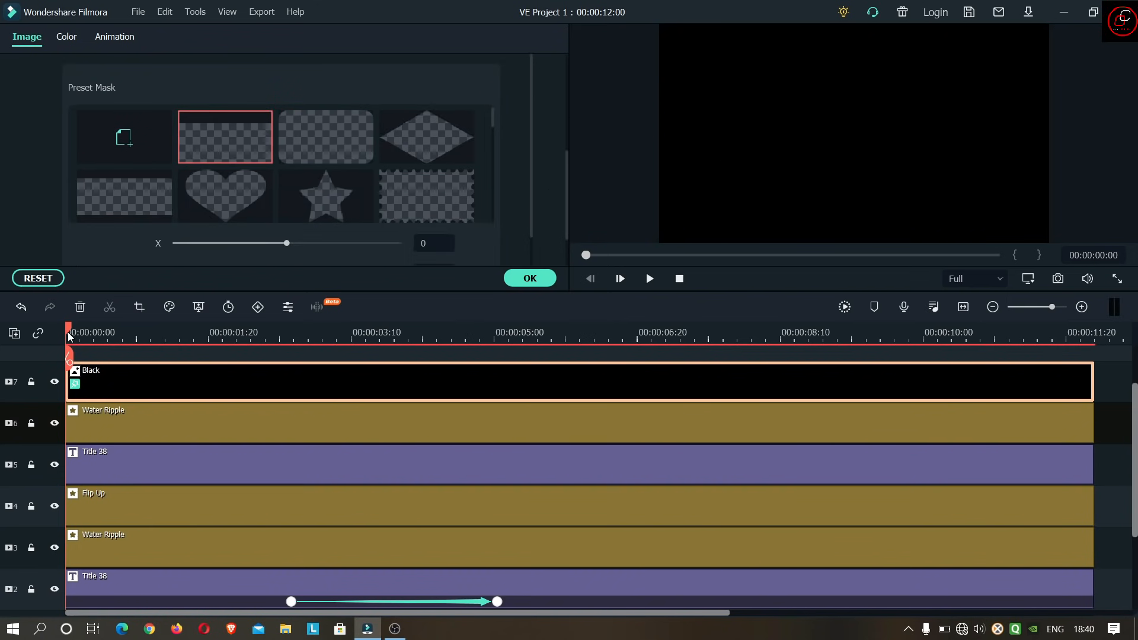
- Move the playhead to the end of the timeline and set the Image Mask's feather to 100
drag(67, 336, 1095, 332)
scroll(161, 198, down, 3)
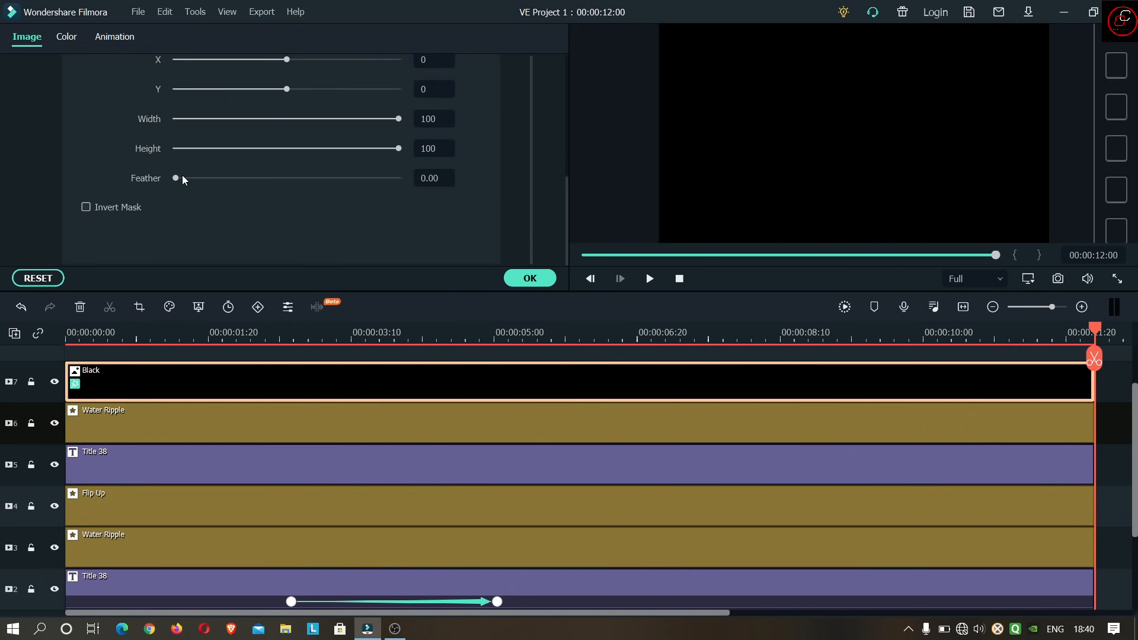
drag(176, 179, 444, 180)
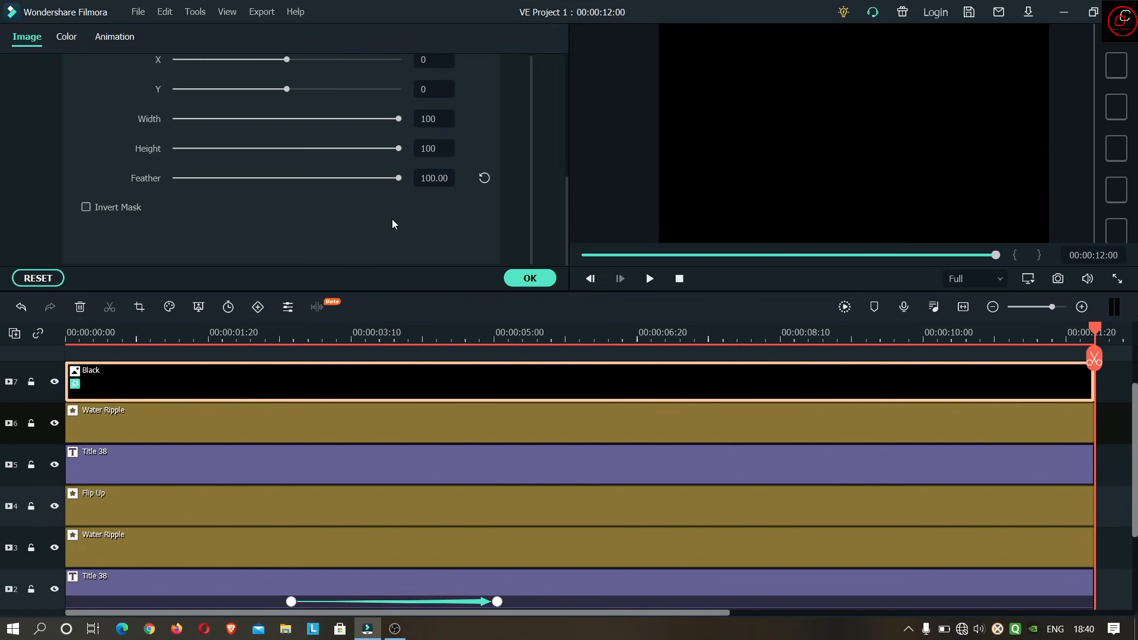
- Set the Image Mask's Y to -62 and lower the Black clip's upper edge in the preview to the base of the title
scroll(364, 223, up, 3)
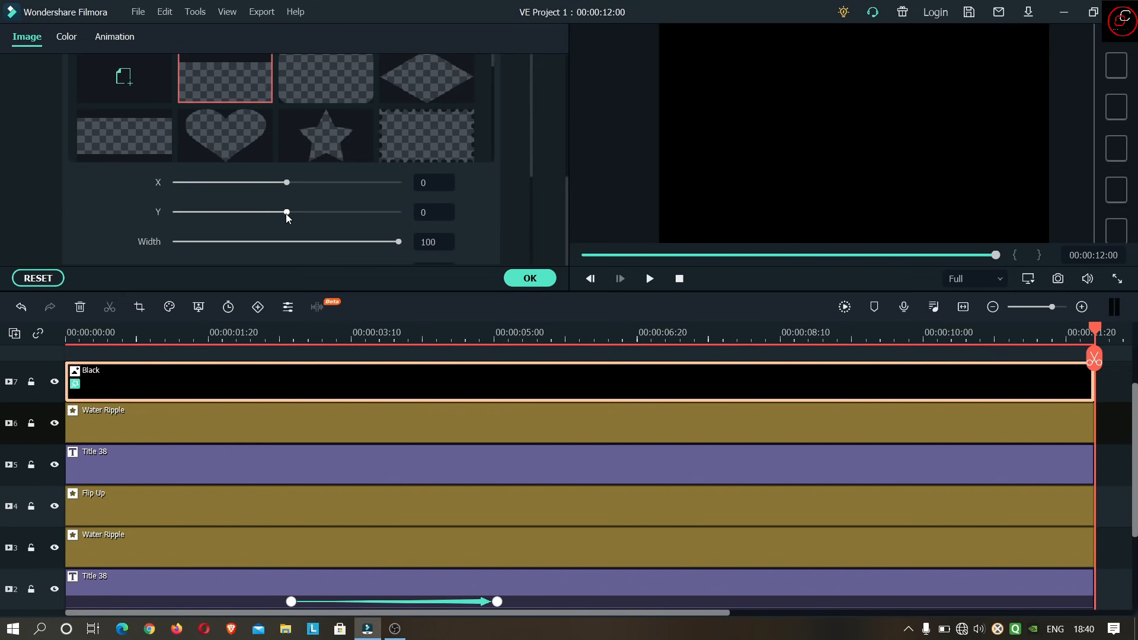
mouse_move(287, 213)
mouse_down()
mouse_move(259, 213)
mouse_move(269, 212)
mouse_up()
key(Home)
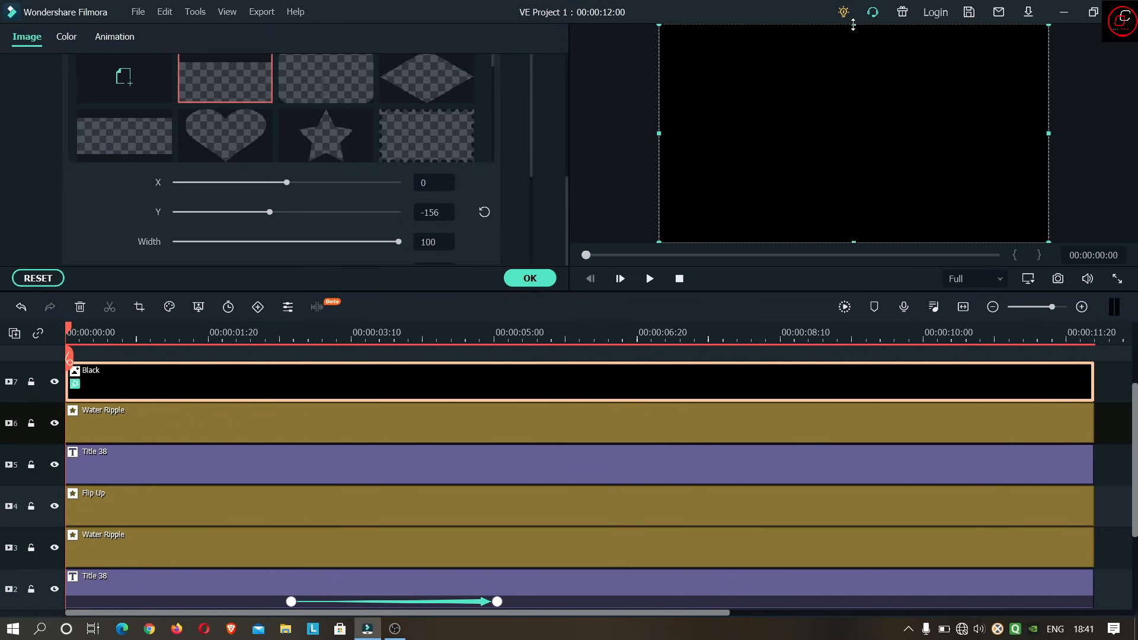
drag(853, 24, 866, 156)
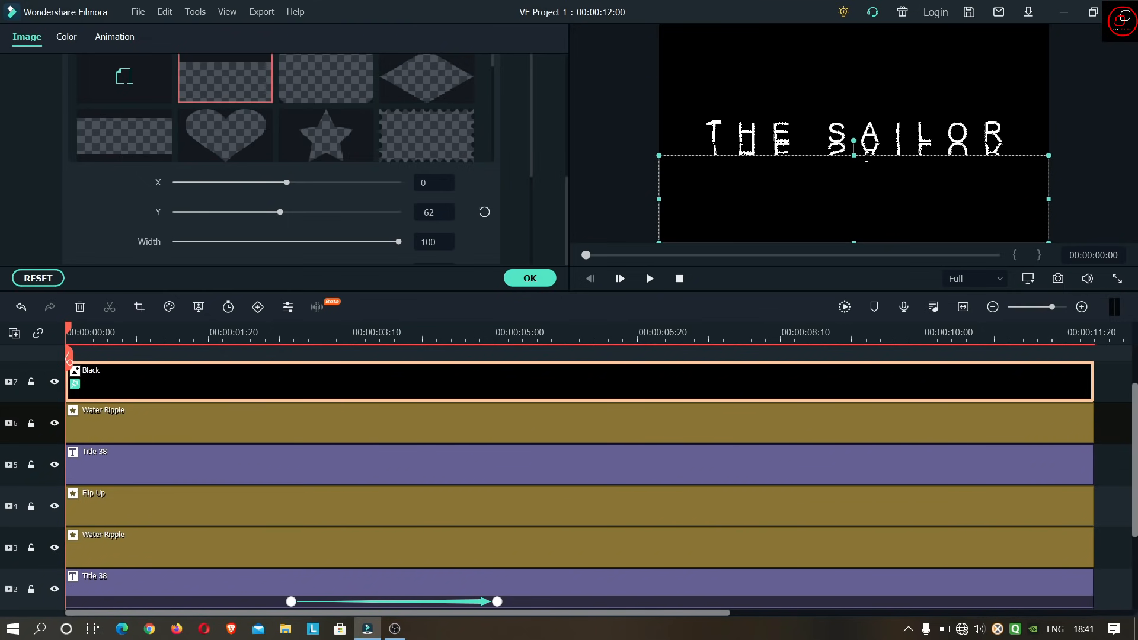
- Play back the title with the masked black overlay and confirm the clip's settings
click(648, 281)
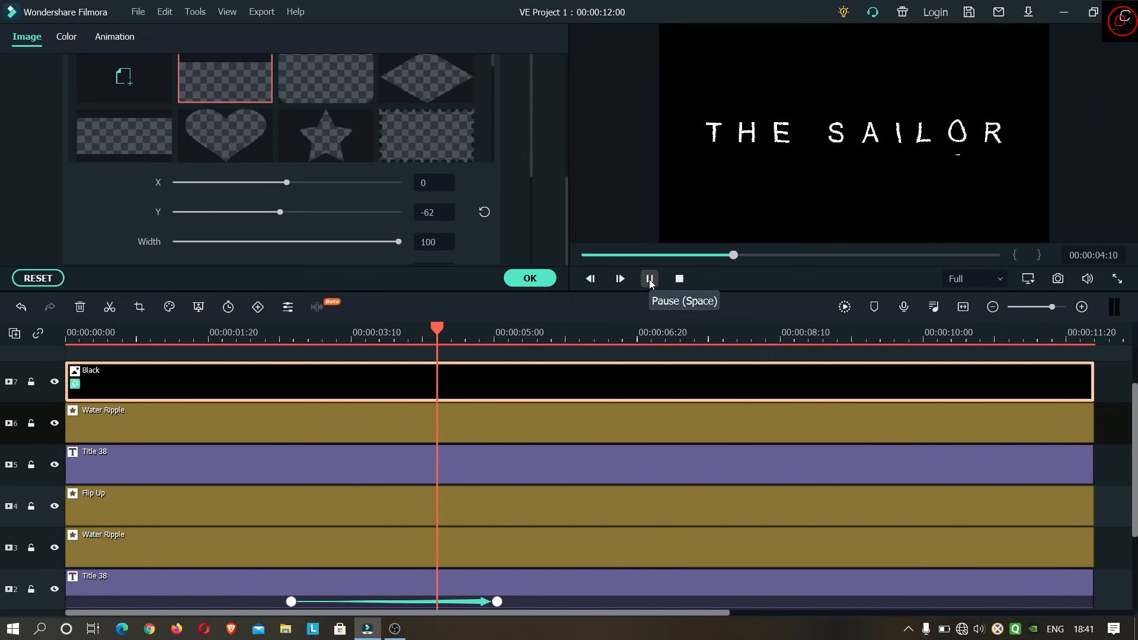
click(648, 280)
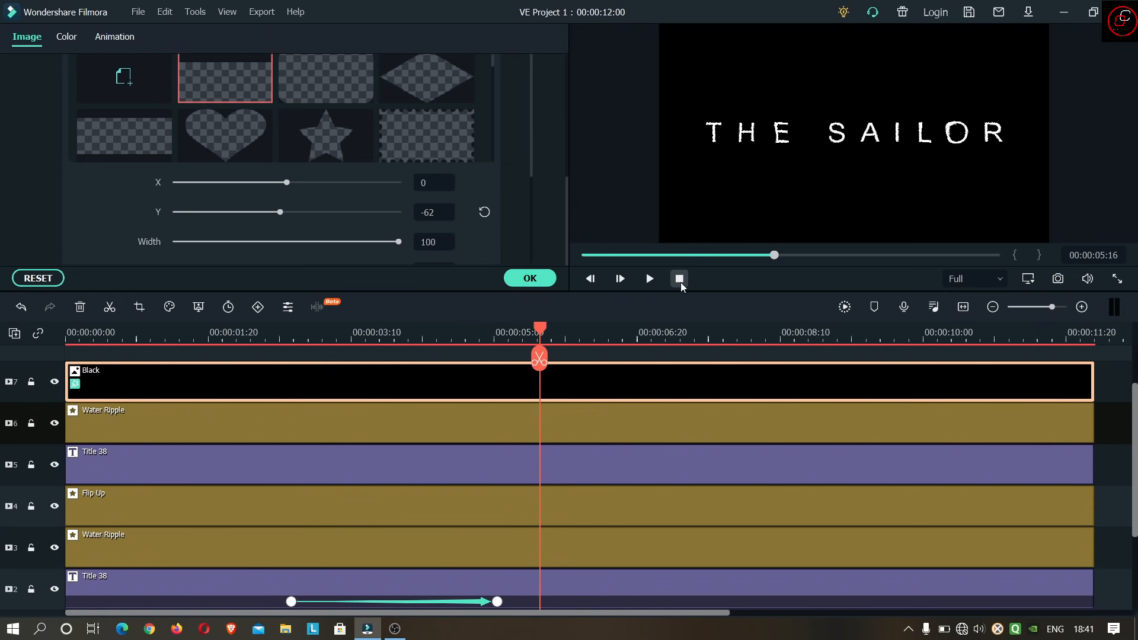
click(530, 278)
- Export the project to the Desktop as the MP4 file VE Project 1 at Best quality, 1920x1080 and 30 fps
click(531, 48)
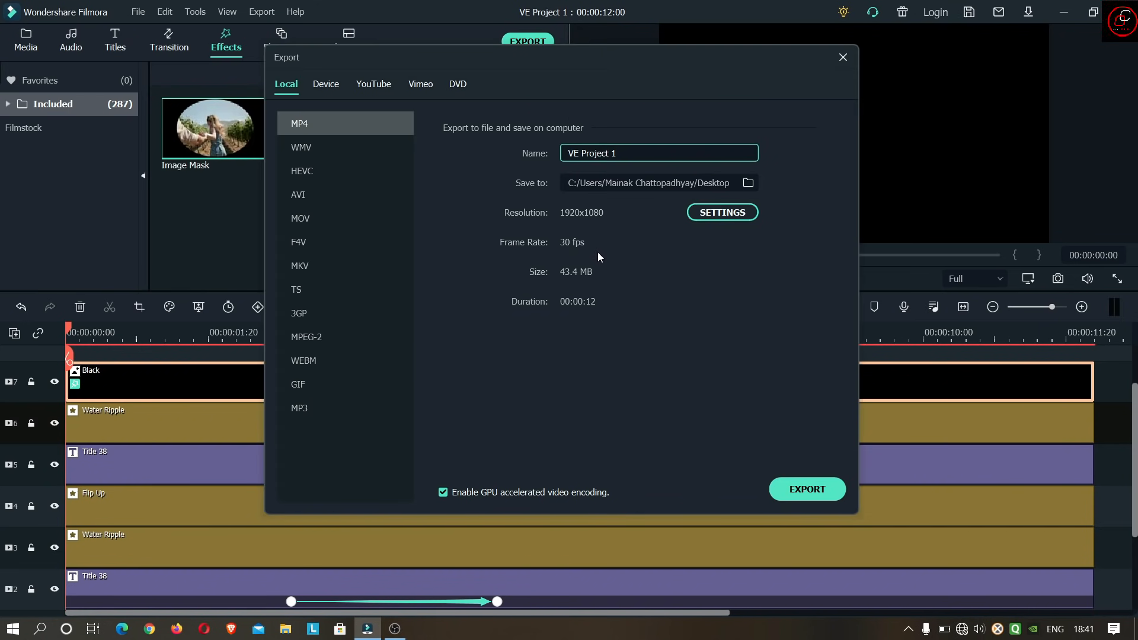
click(705, 215)
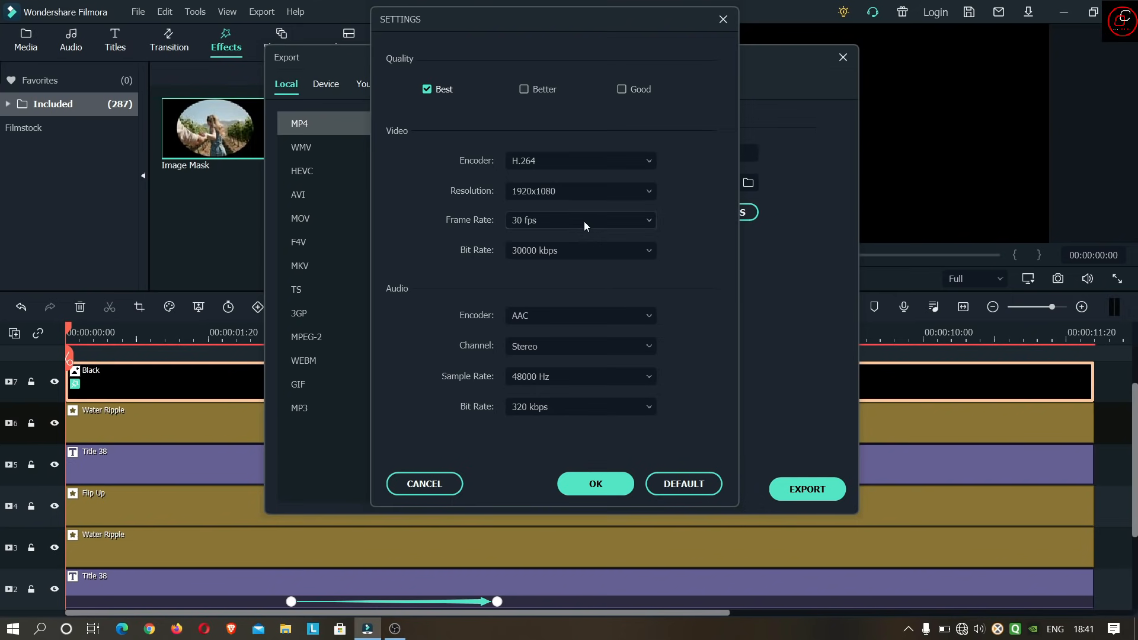
click(583, 483)
click(779, 485)
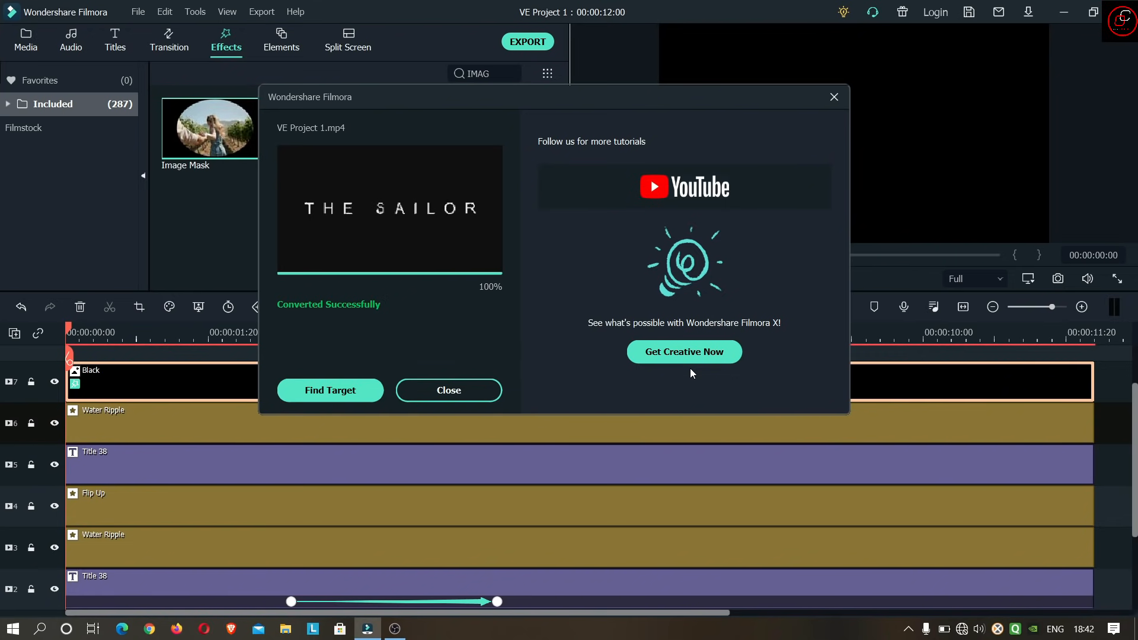
click(471, 387)
- Import the exported VE Project 1 video from the Desktop into the project media and preview it
right_click(345, 204)
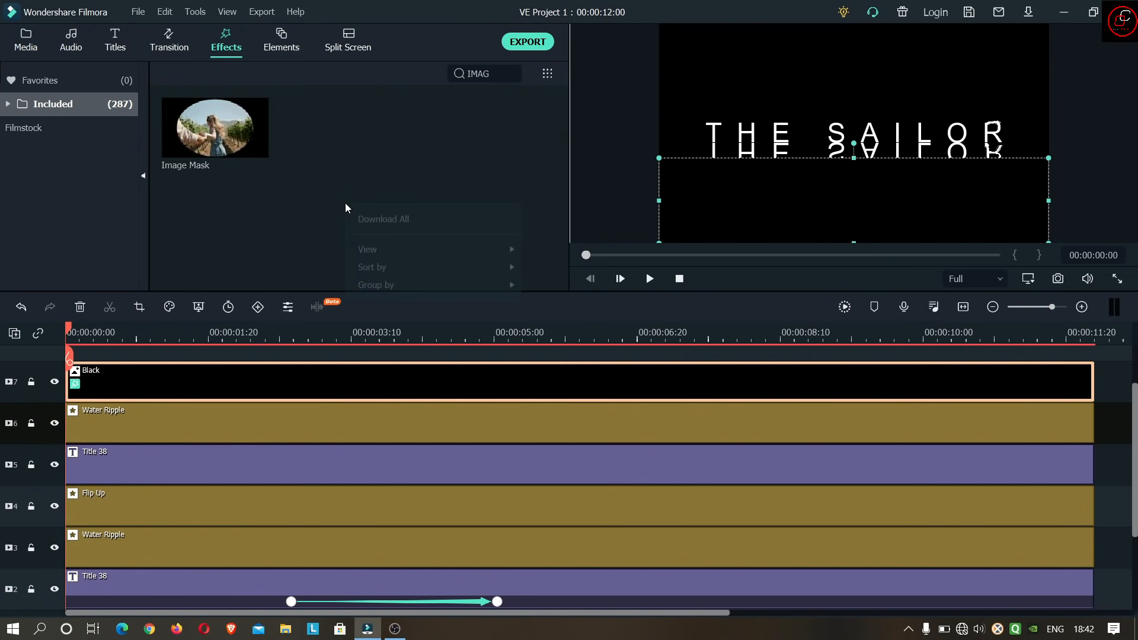
click(286, 194)
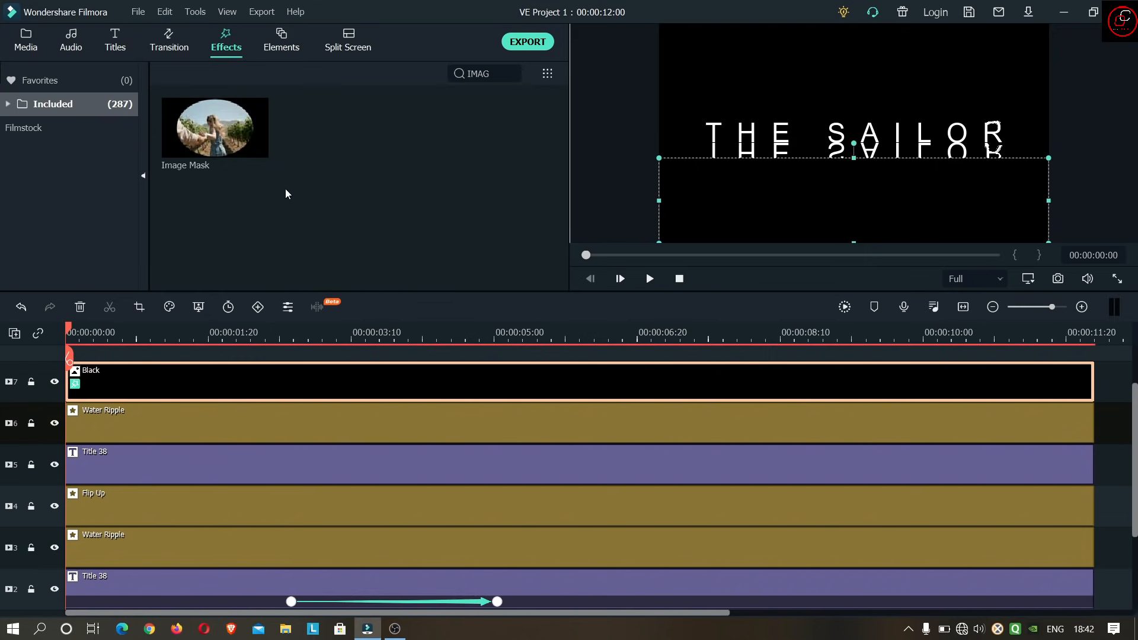
click(25, 43)
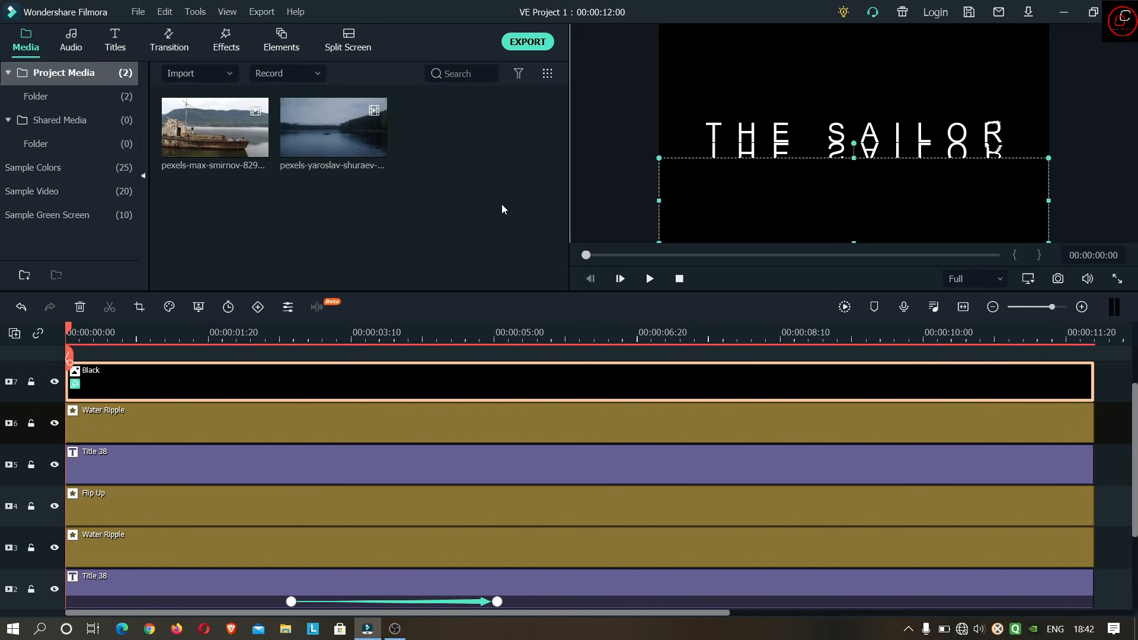
right_click(502, 204)
click(513, 218)
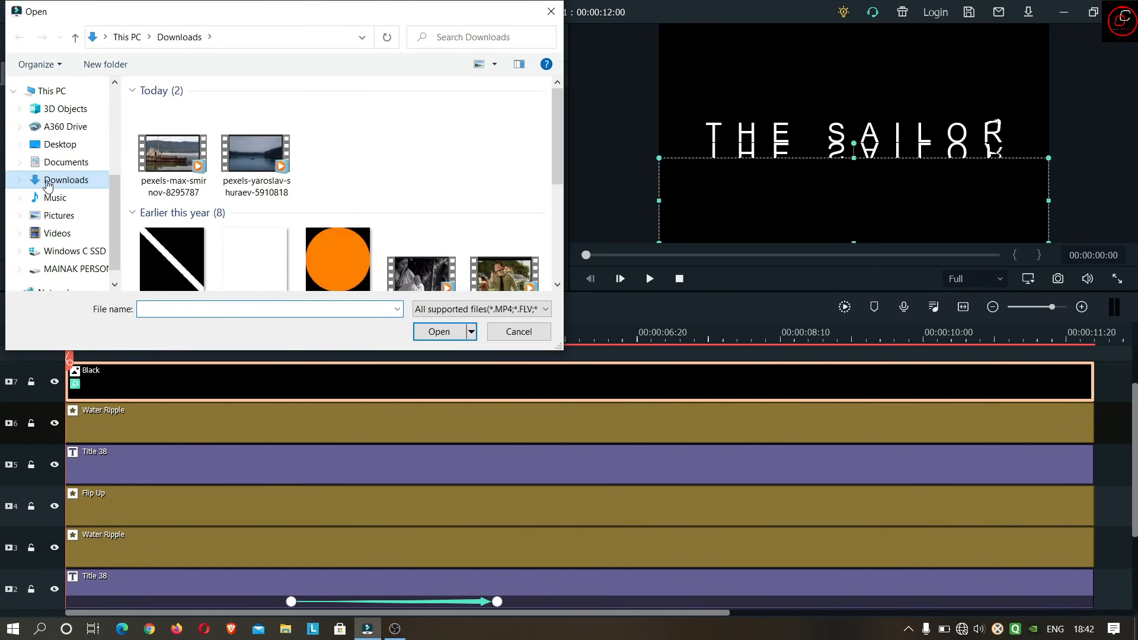
click(59, 144)
double_click(510, 124)
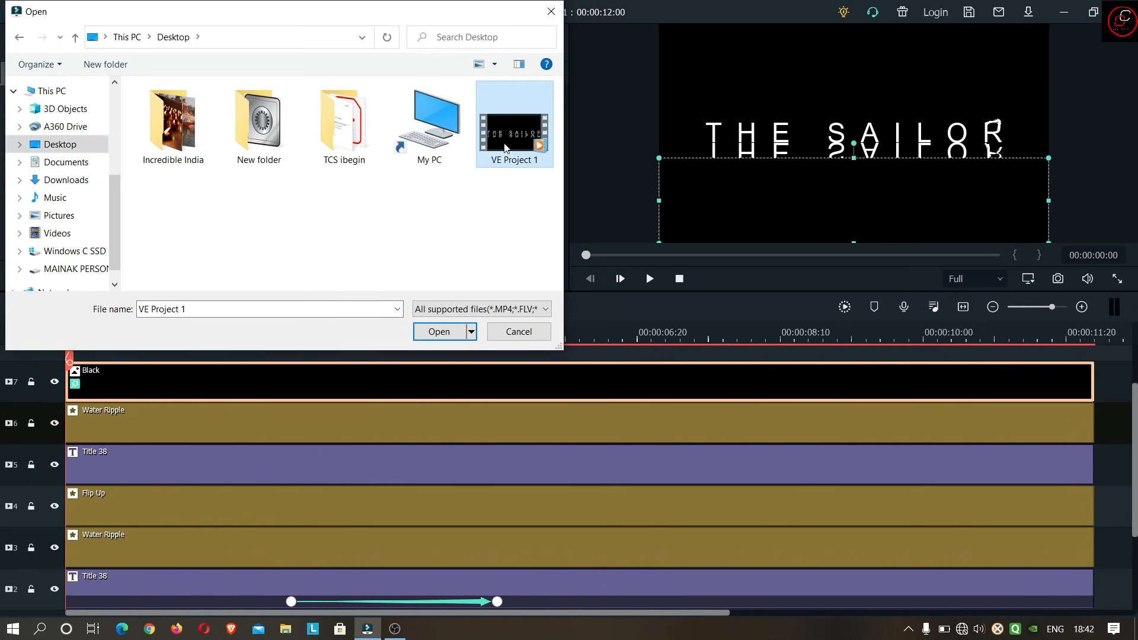
double_click(452, 129)
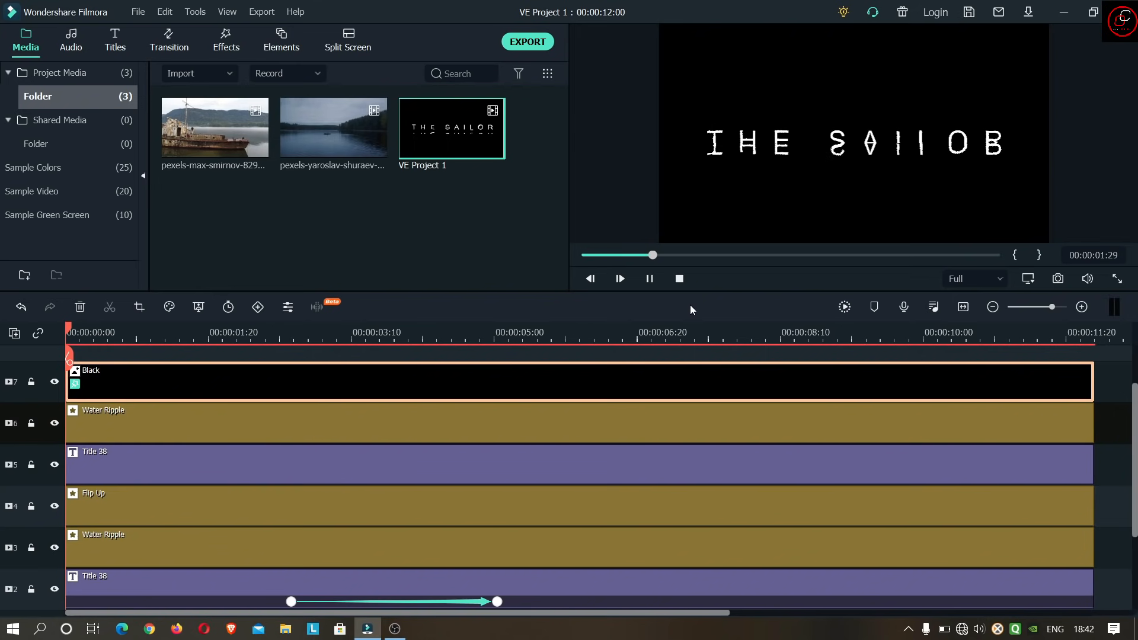
click(647, 279)
- Clear the timeline by deleting all title, effect and Black clips, unlocking track 1 for its clip
drag(1122, 361, 13, 617)
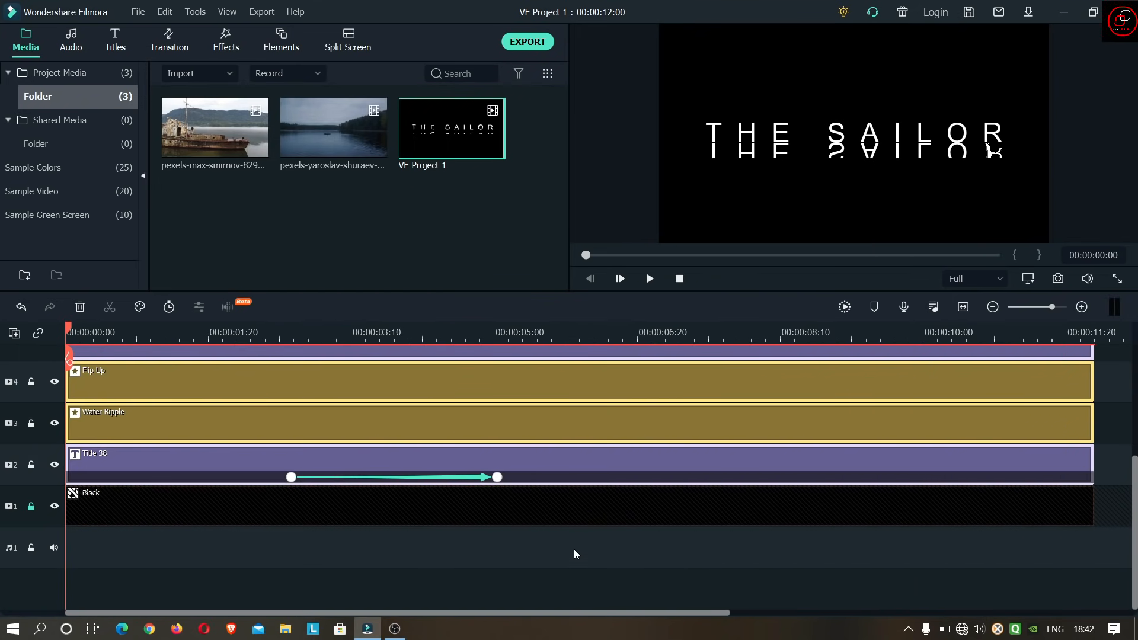
click(31, 505)
key(Delete)
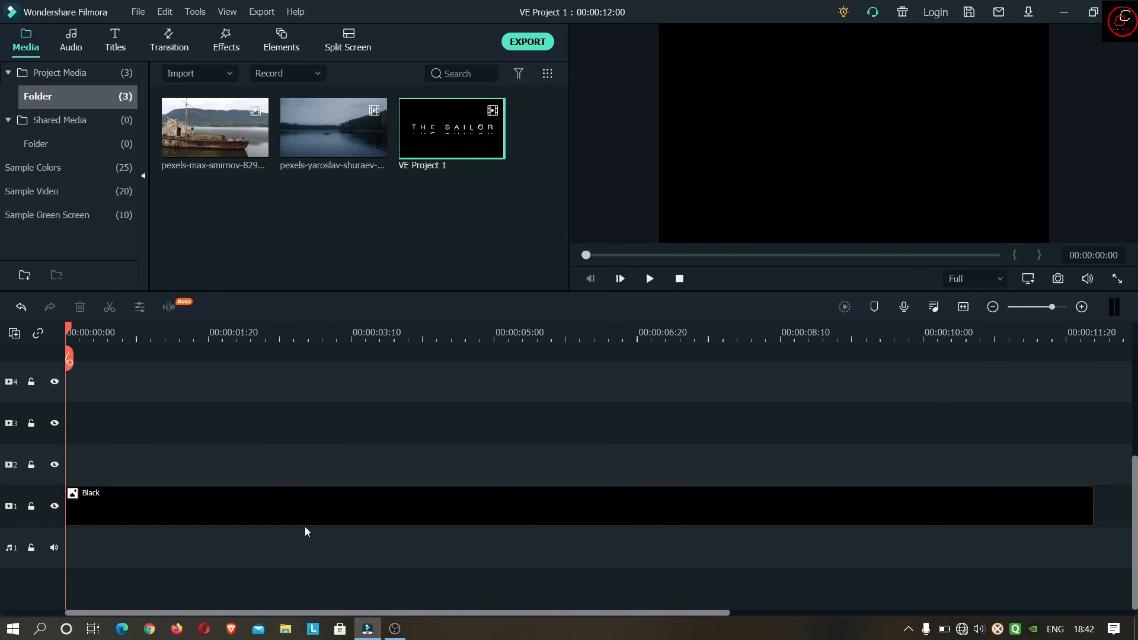
click(314, 498)
key(Delete)
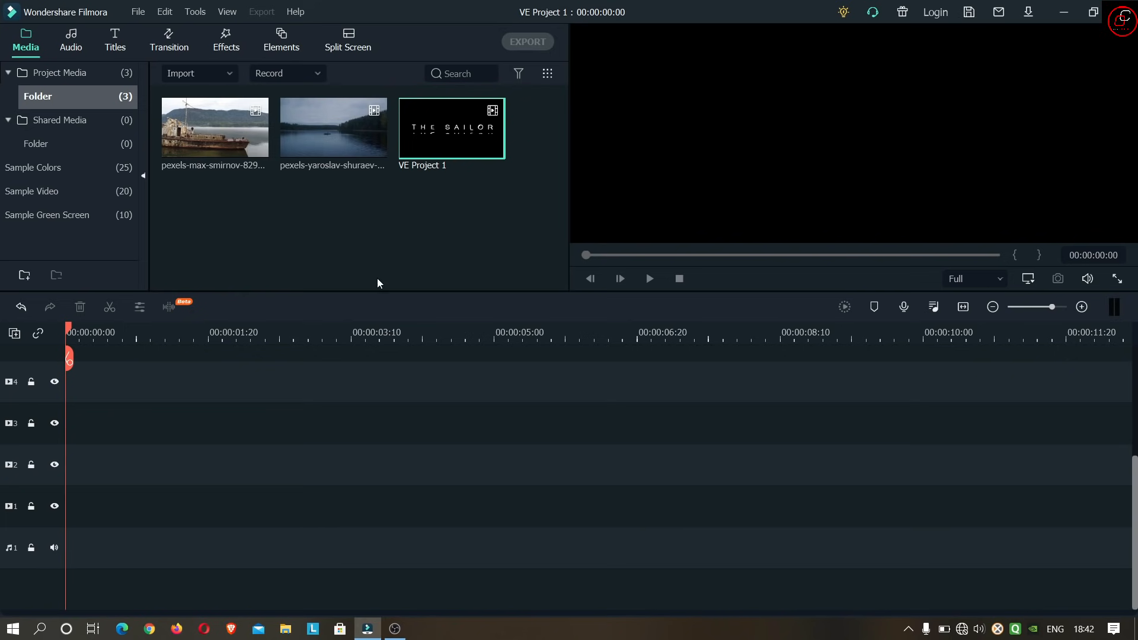
- Preview the lake, rusty ship and VE Project 1 videos in the project media
click(319, 151)
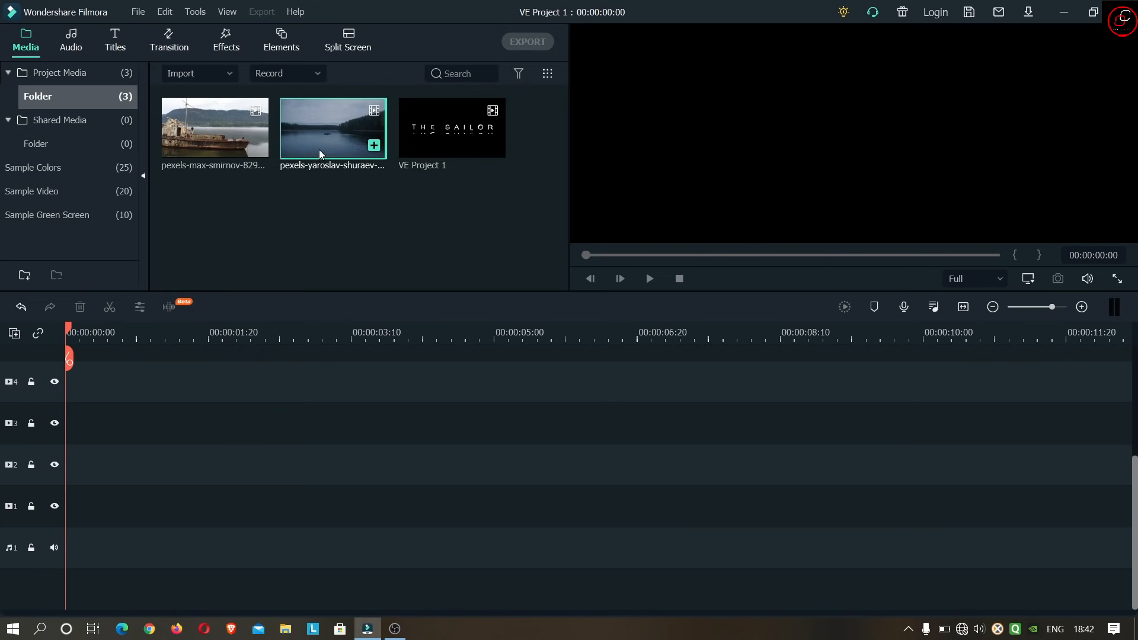
double_click(318, 152)
drag(426, 292, 429, 352)
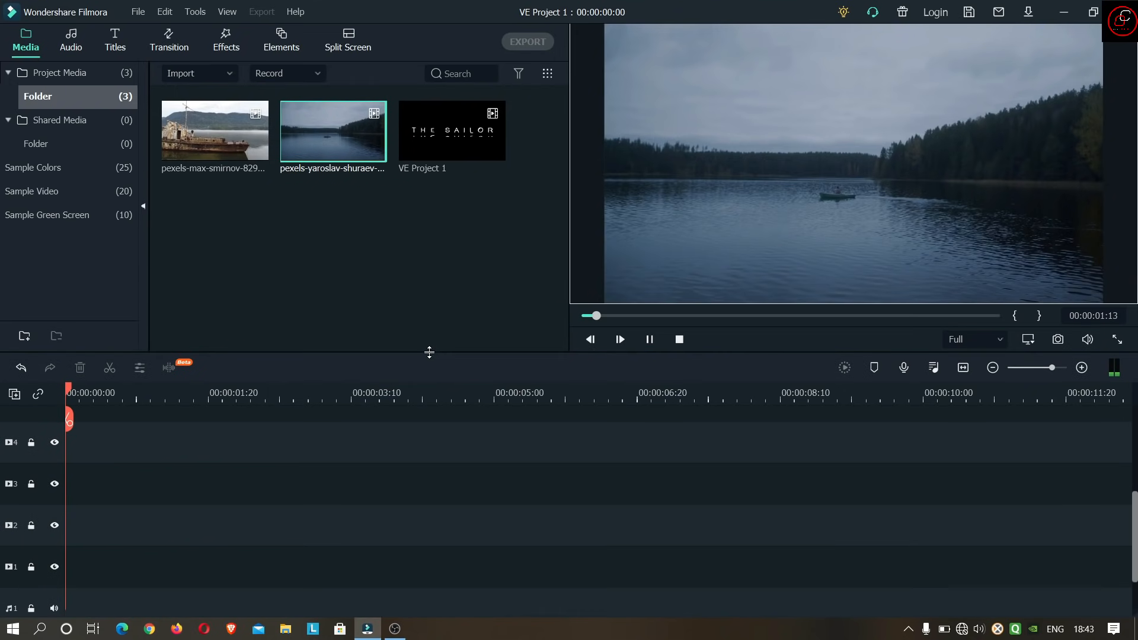
double_click(222, 138)
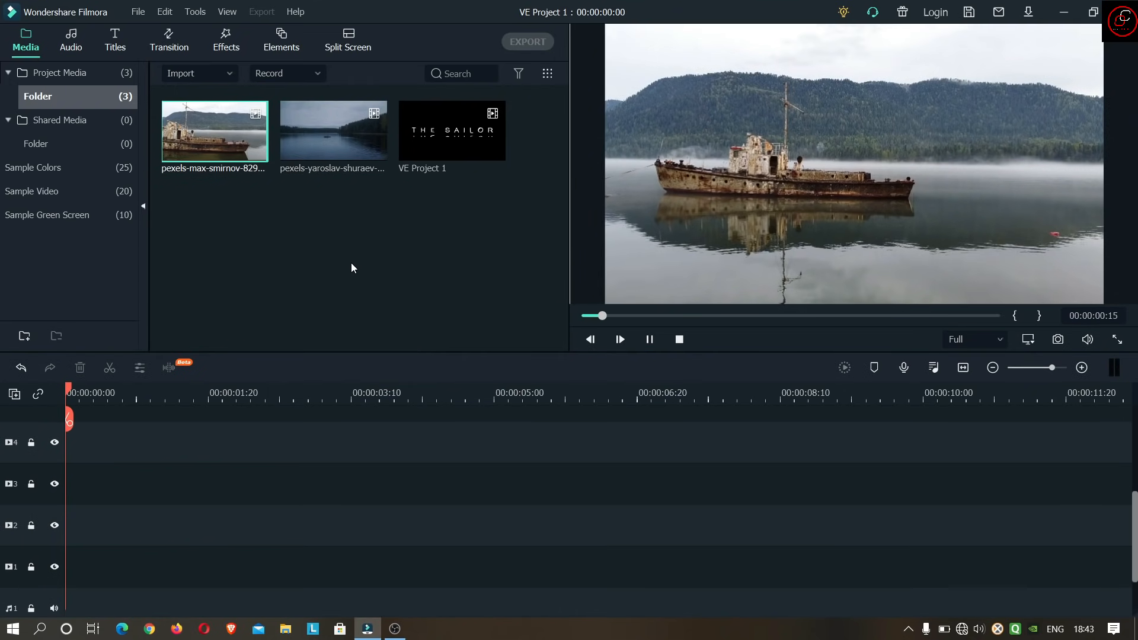
double_click(416, 154)
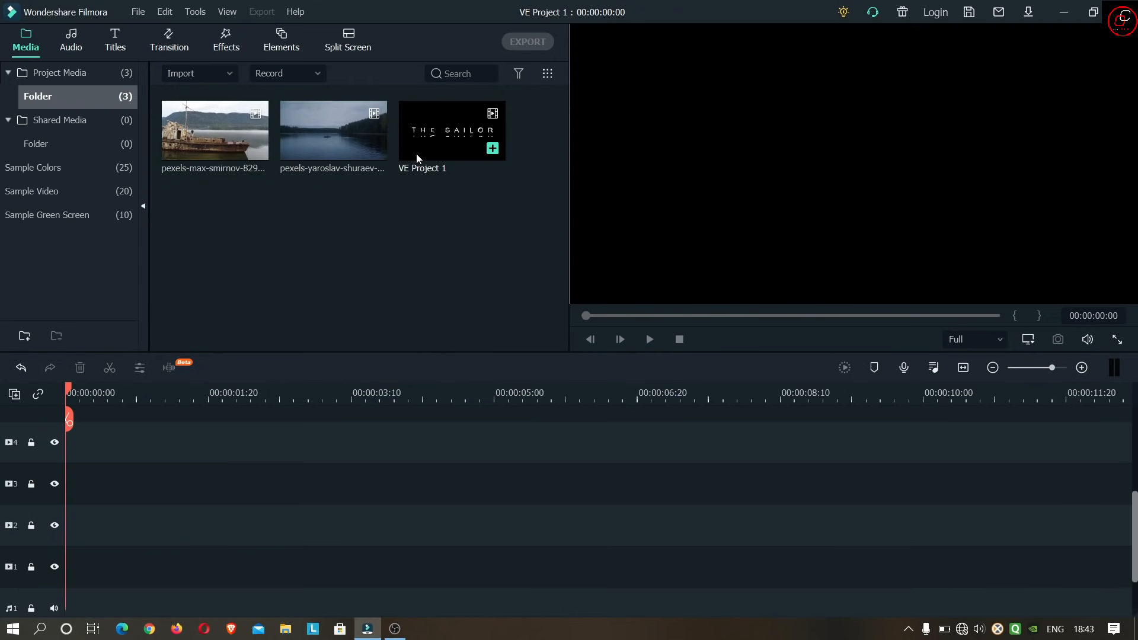
click(423, 247)
click(325, 144)
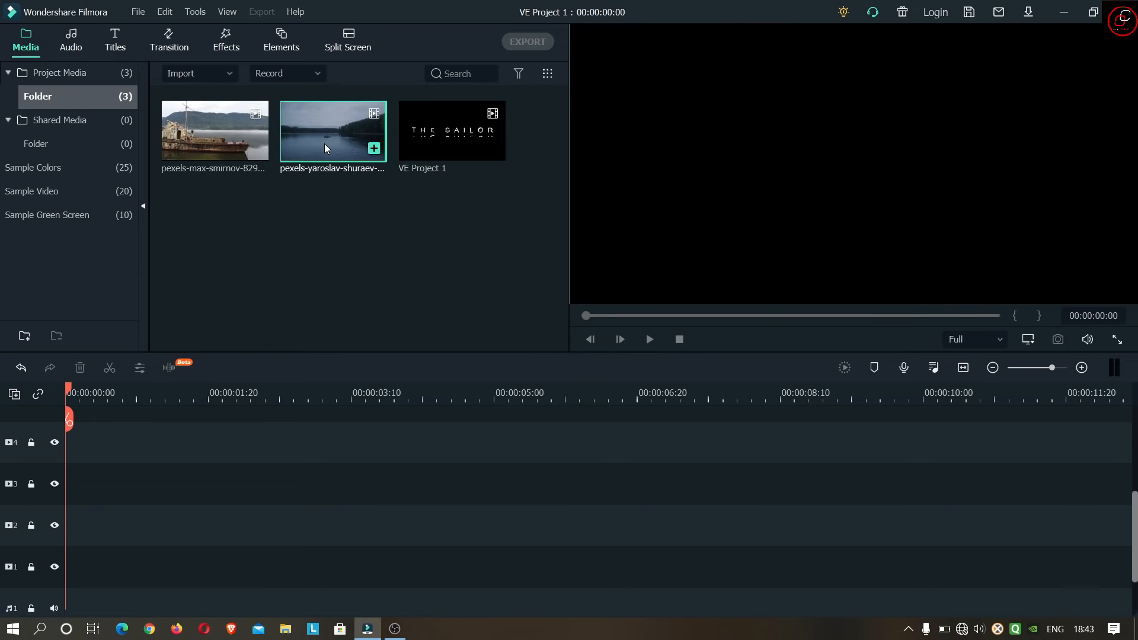
double_click(325, 143)
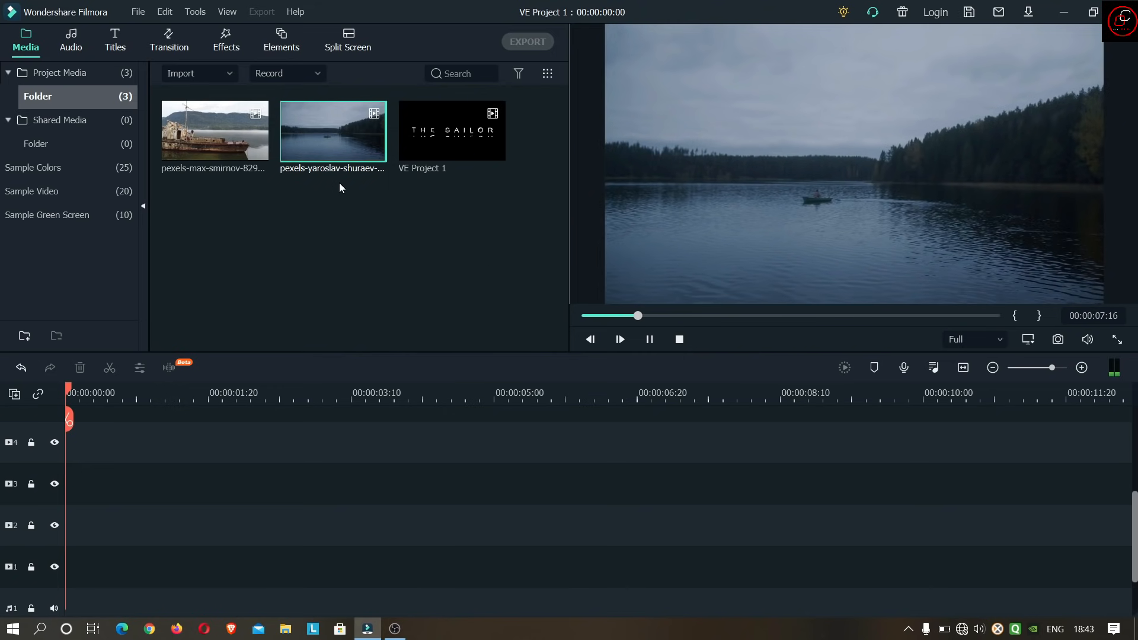
click(242, 169)
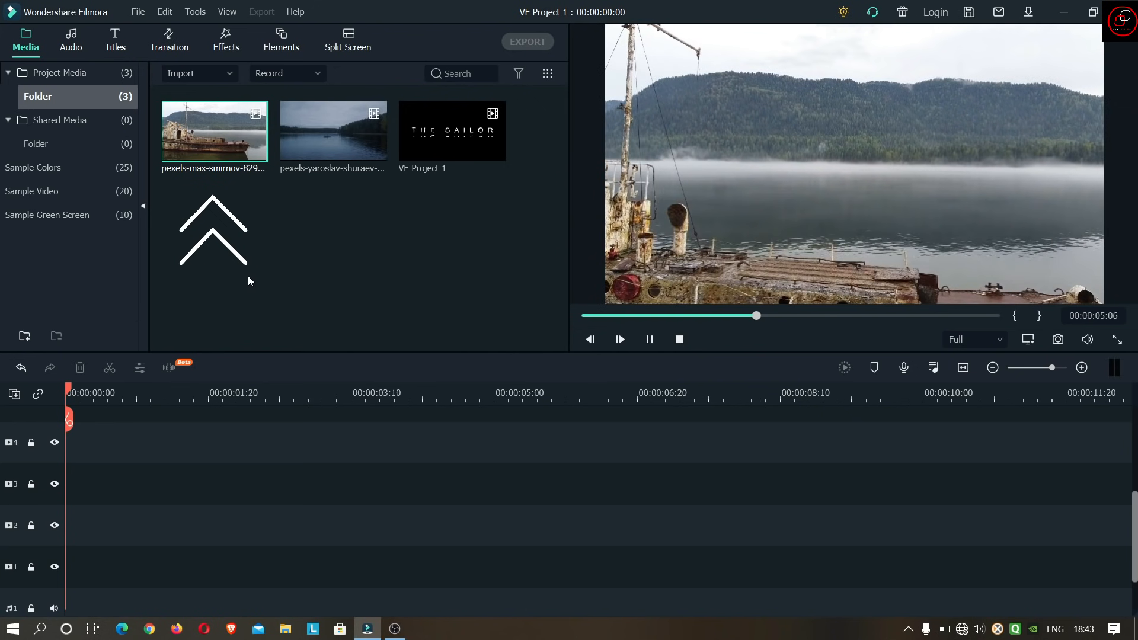
click(254, 277)
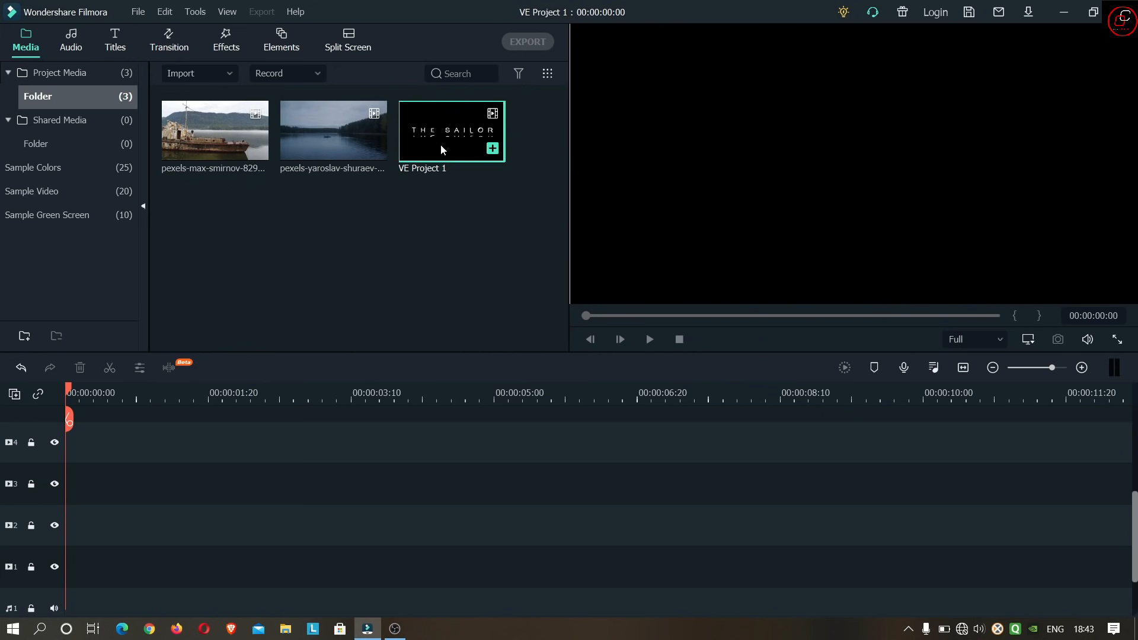
- Place the lake video at the start of track 1, keeping the project settings of 1920 x 1080 at 30fps
click(325, 146)
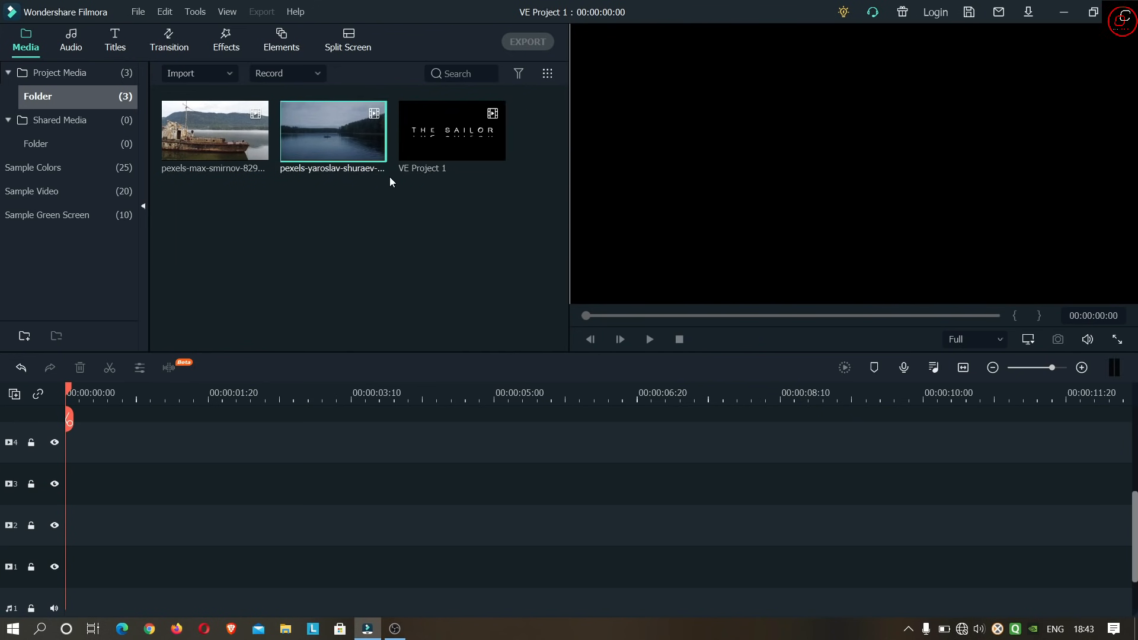
drag(336, 145, 75, 578)
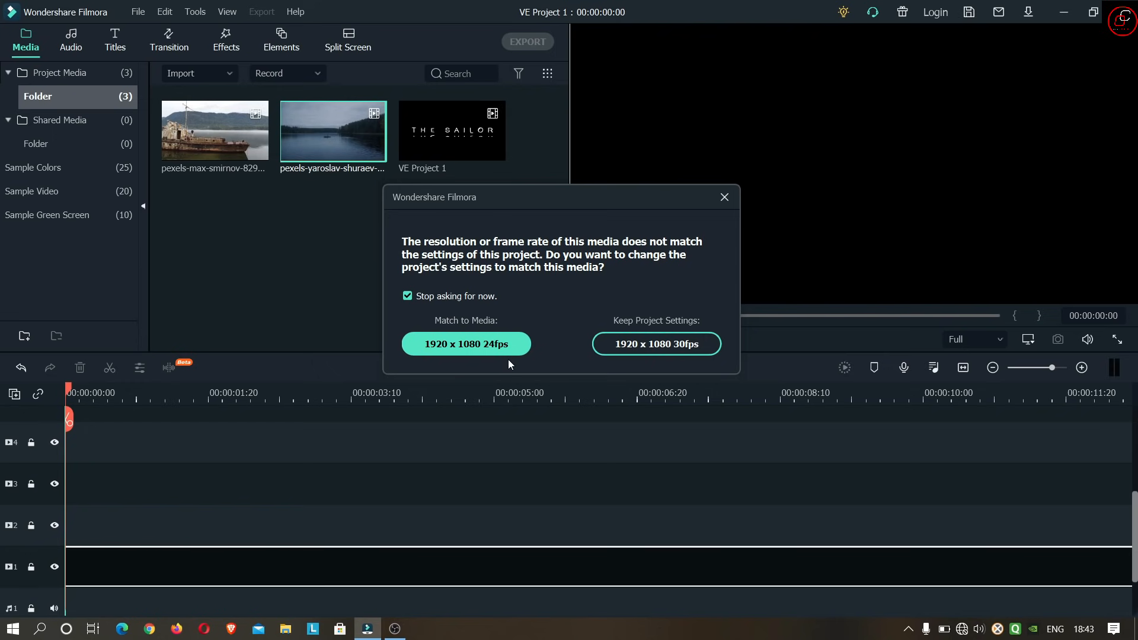
click(662, 346)
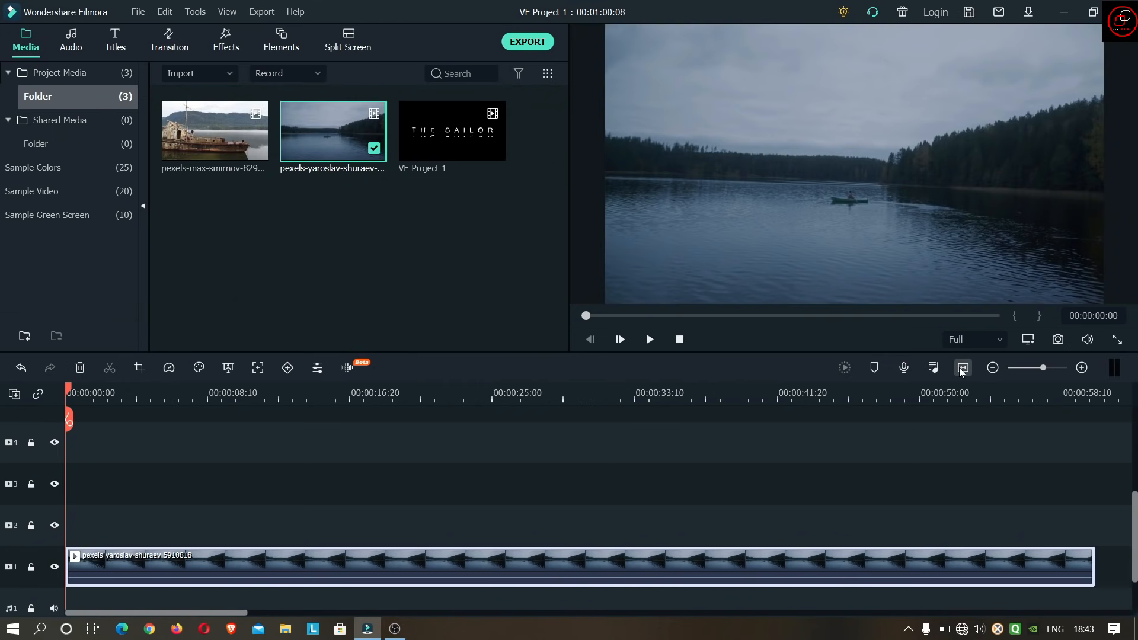
click(496, 274)
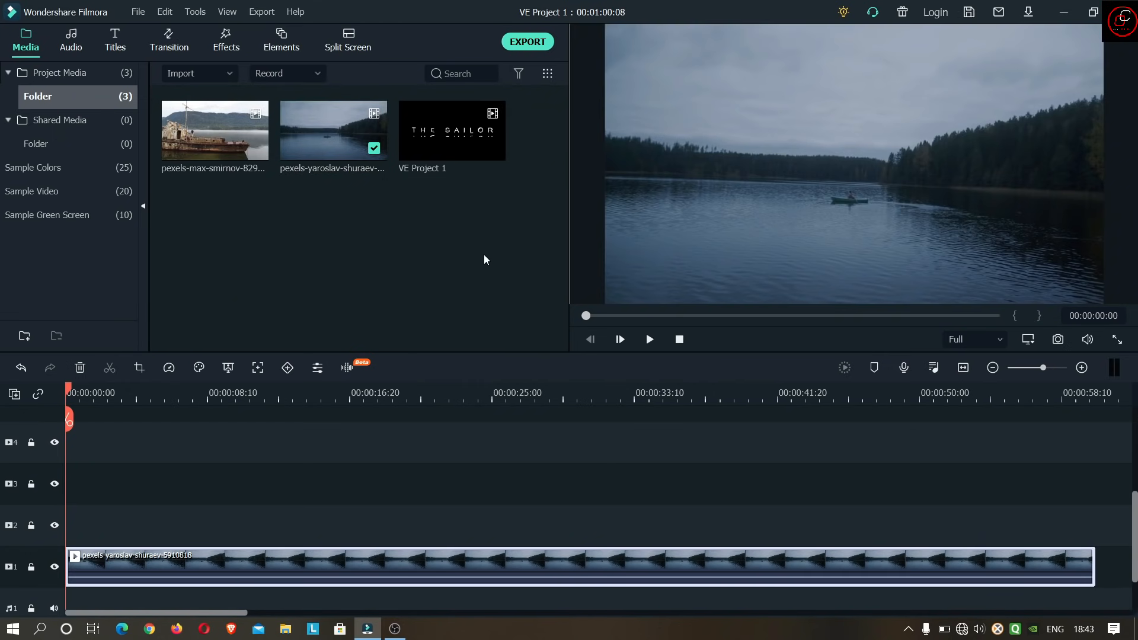
- Place VE Project 1 at the start of track 2 and trim the lake clip's end to match its length
click(445, 135)
drag(445, 135, 70, 522)
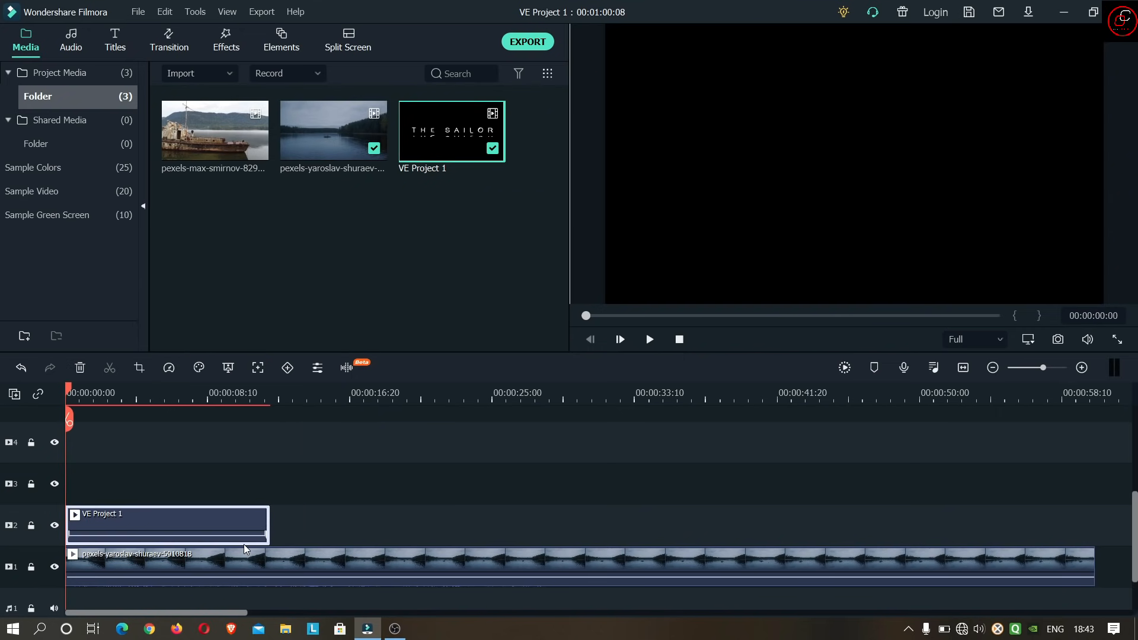
click(417, 569)
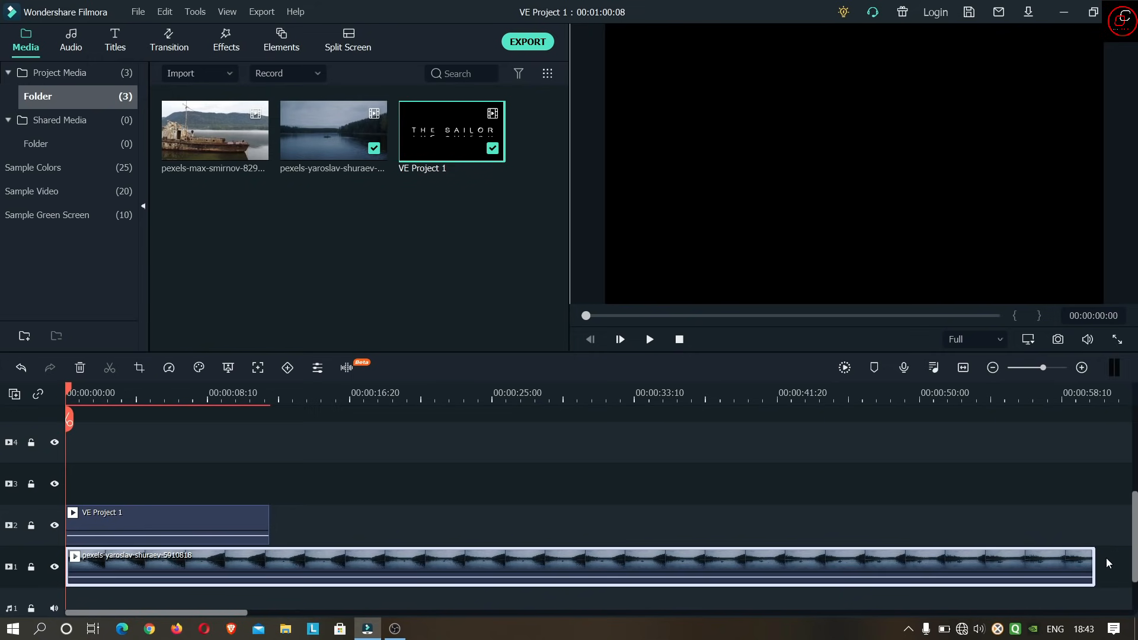
drag(1093, 563, 270, 581)
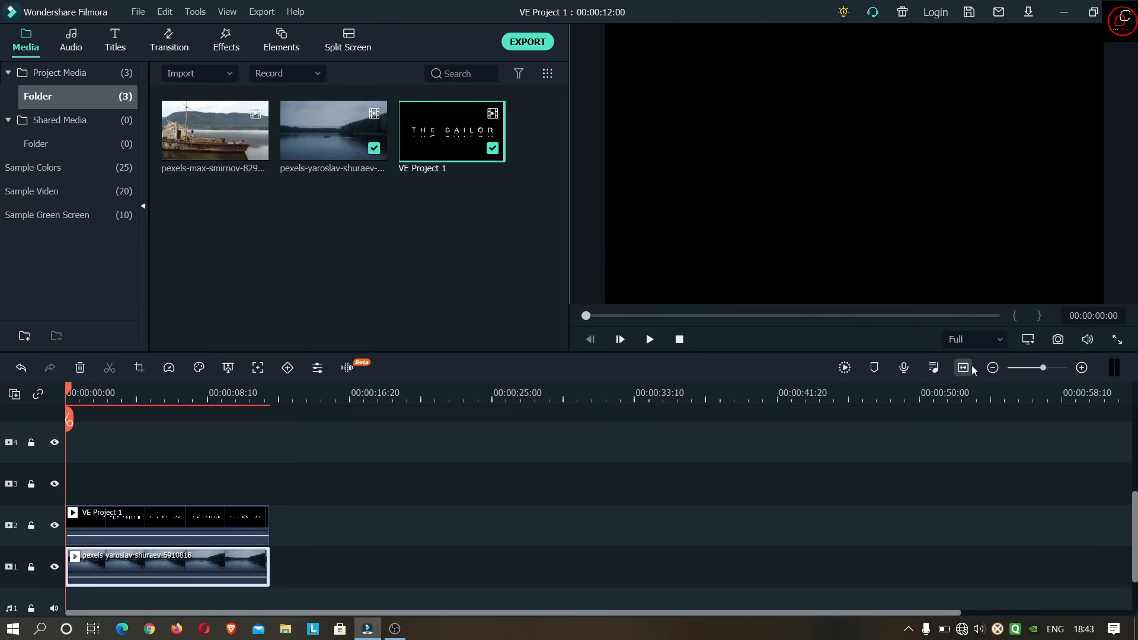
click(963, 367)
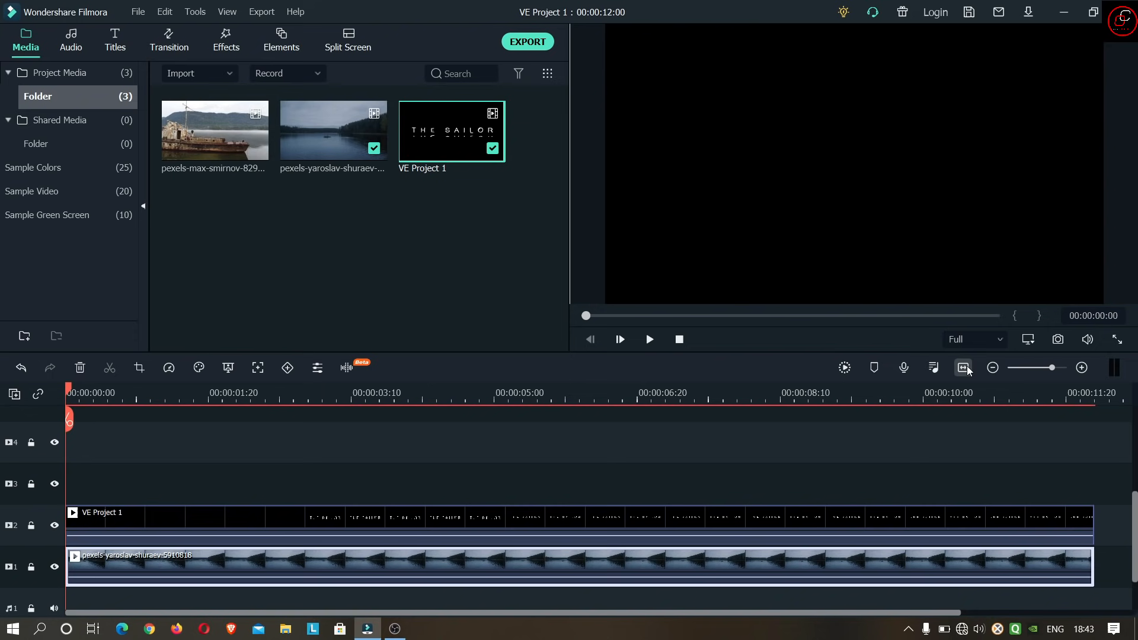
- Apply the Glow effect to the VE Project 1 clip on track 2 and check the glowing title in the preview
double_click(523, 520)
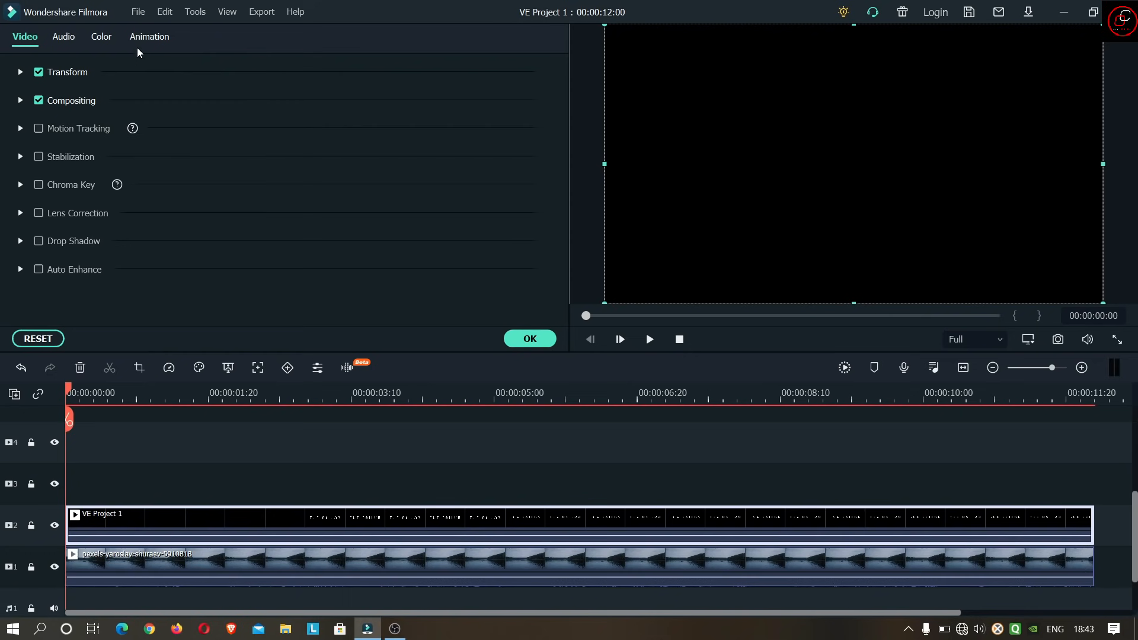
click(535, 339)
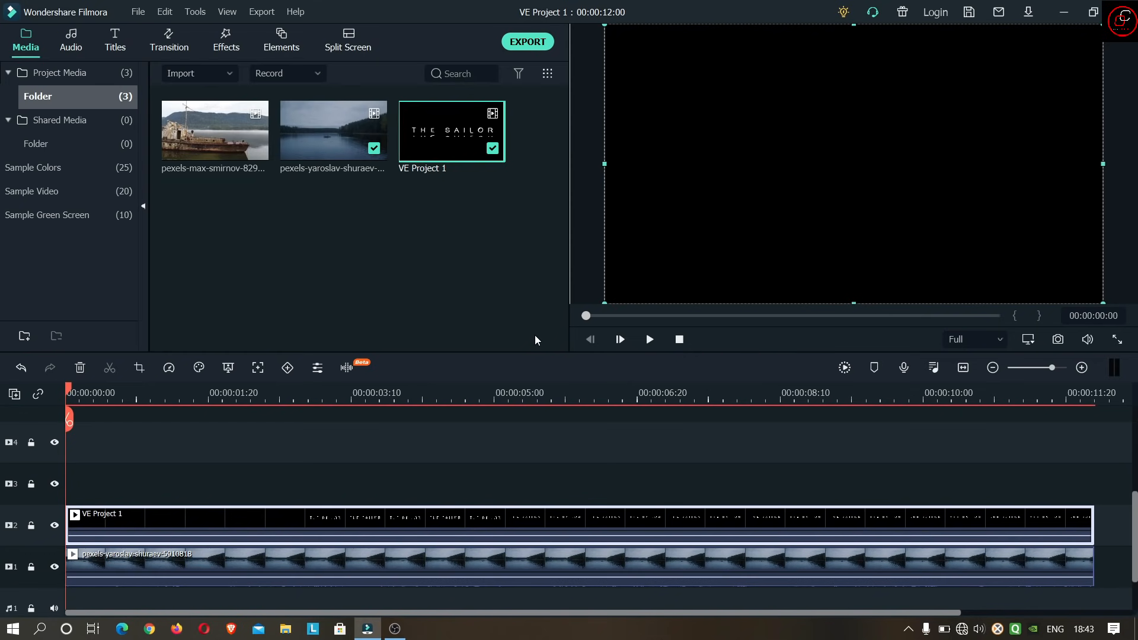
click(228, 38)
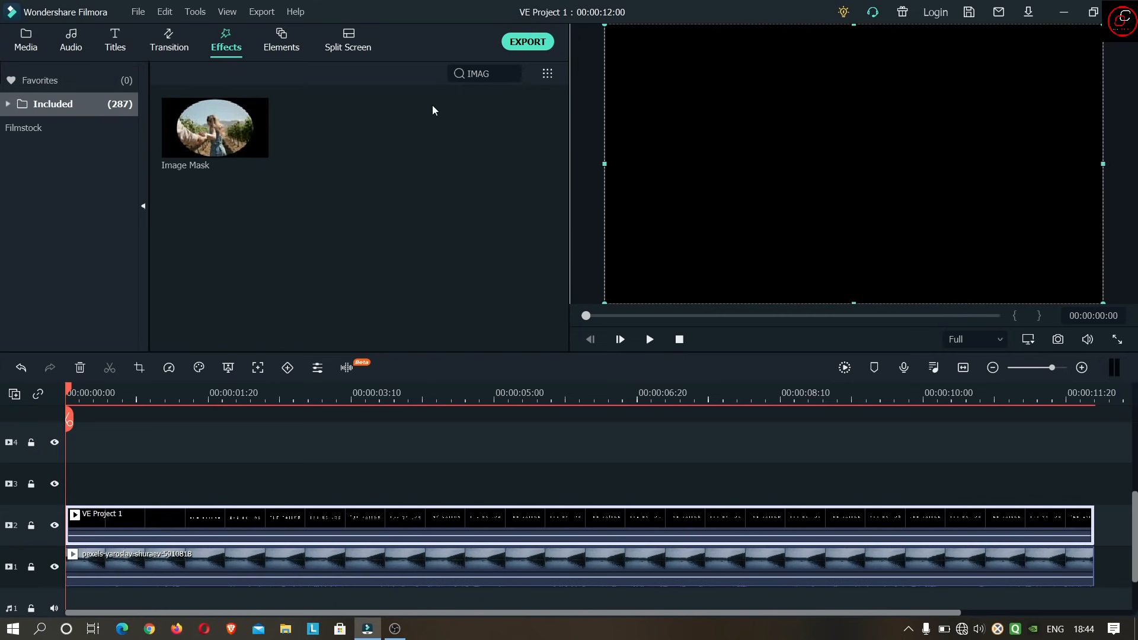
double_click(491, 73)
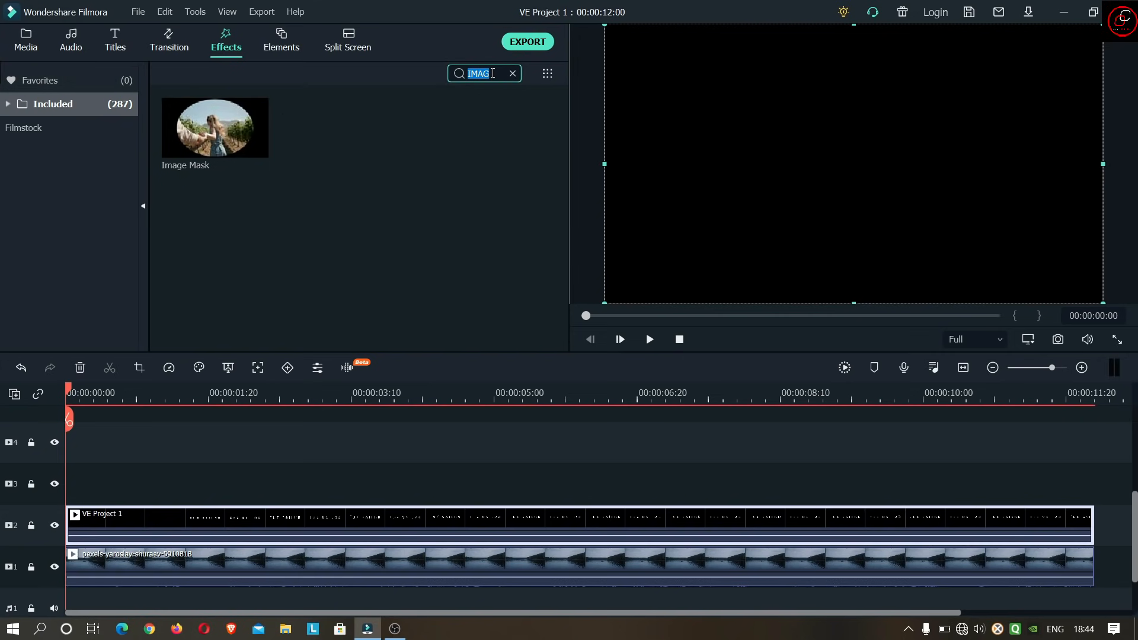
text(GLO)
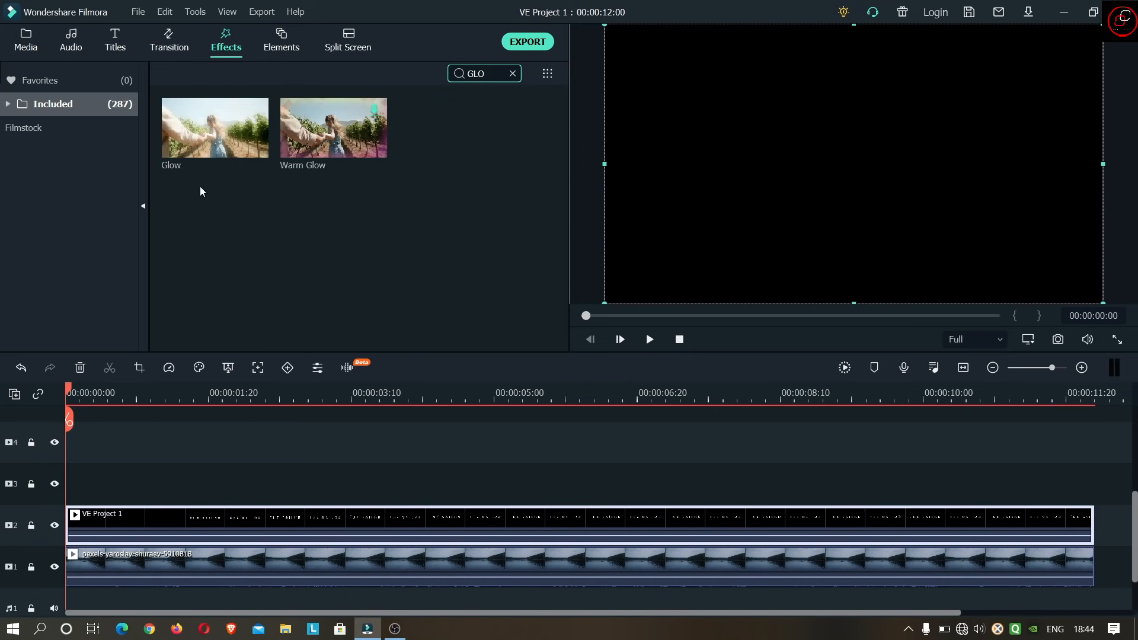
drag(250, 140, 208, 516)
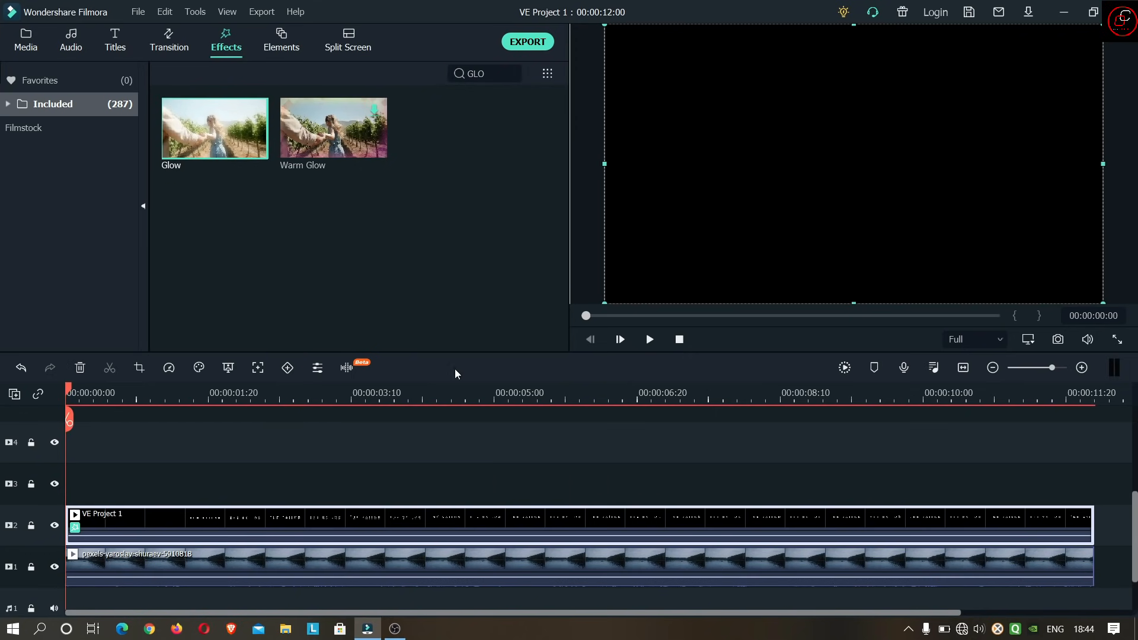
click(346, 391)
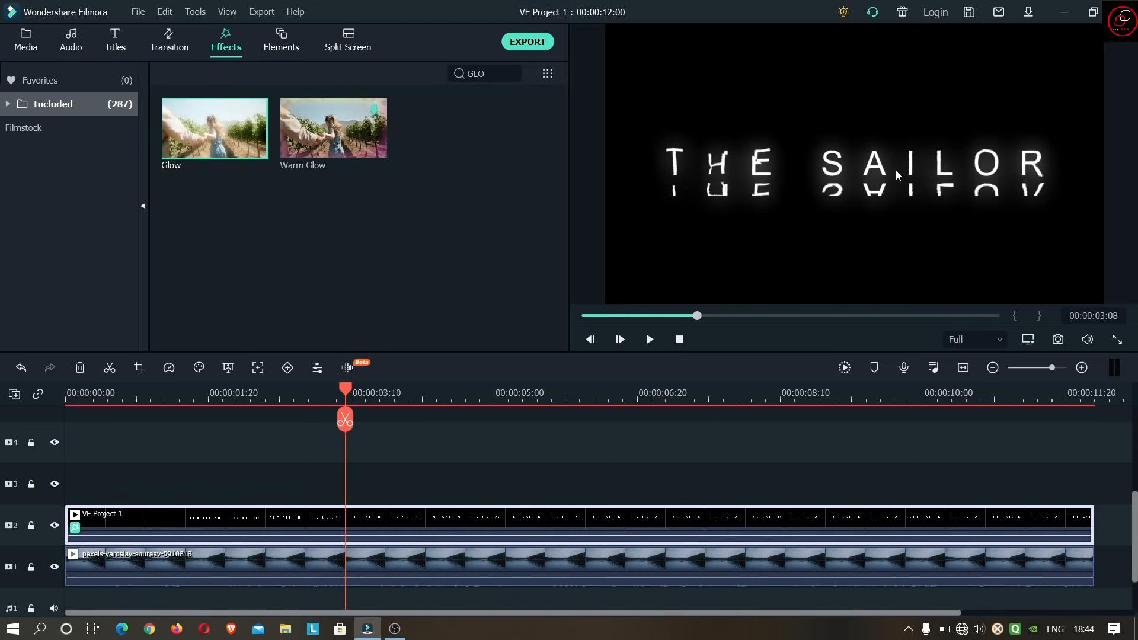
click(680, 339)
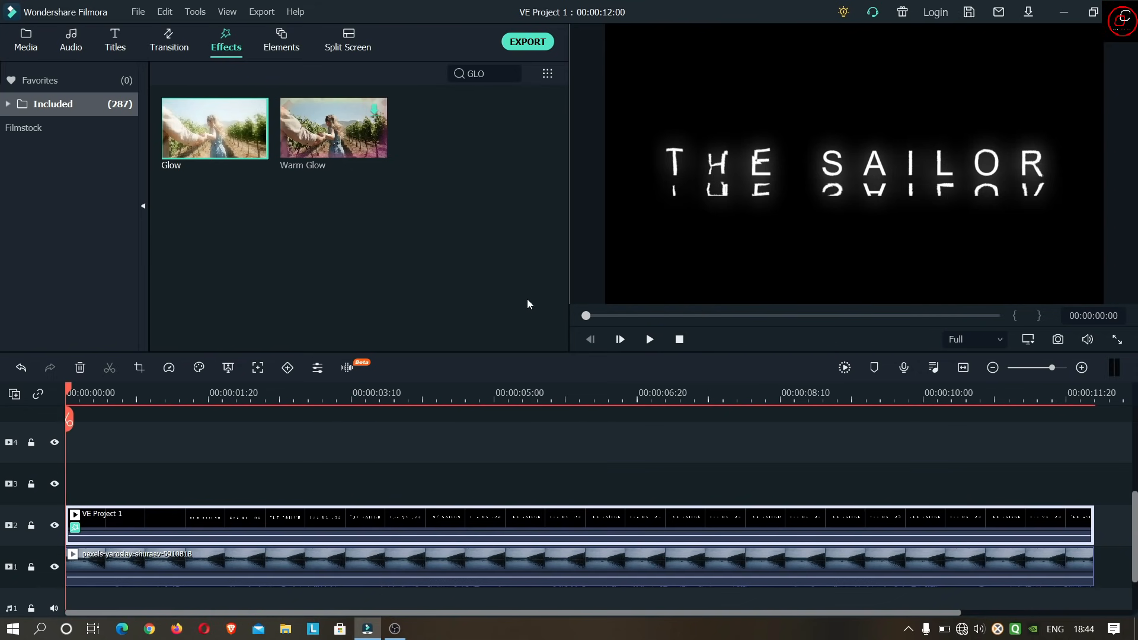
- Set the VE Project 1 clip's compositing blending mode to Lighten
click(27, 41)
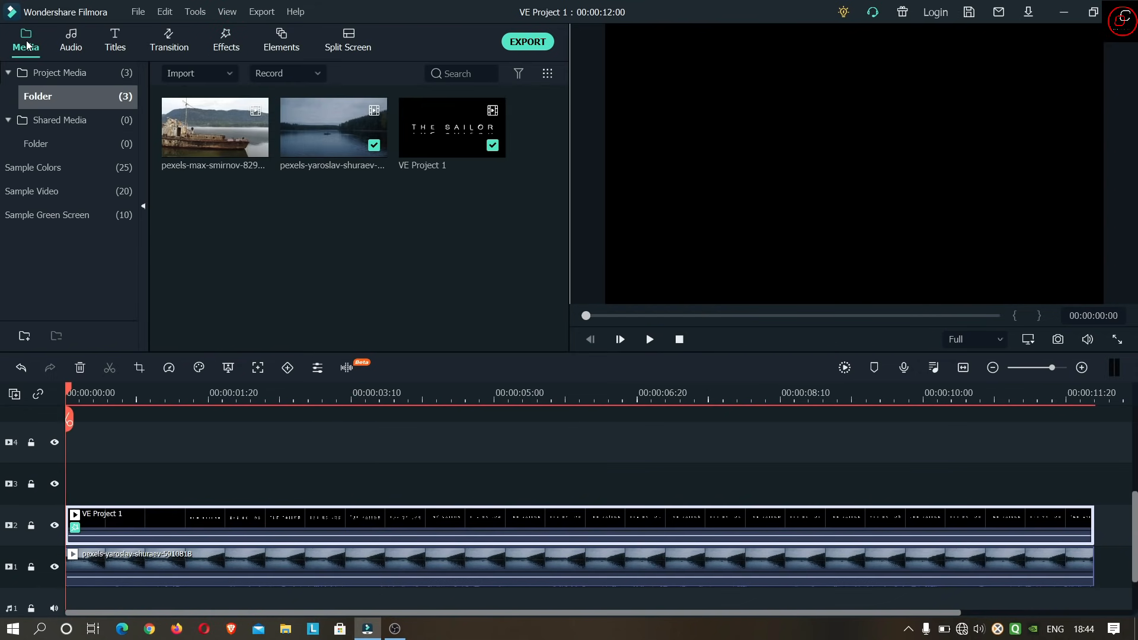
double_click(60, 74)
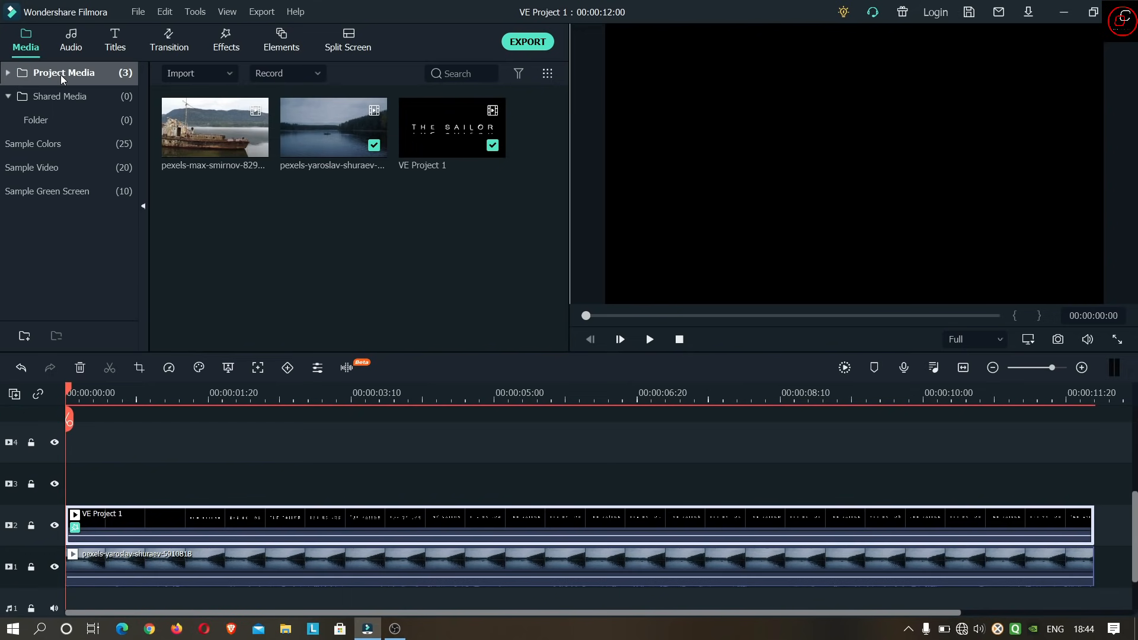
double_click(423, 516)
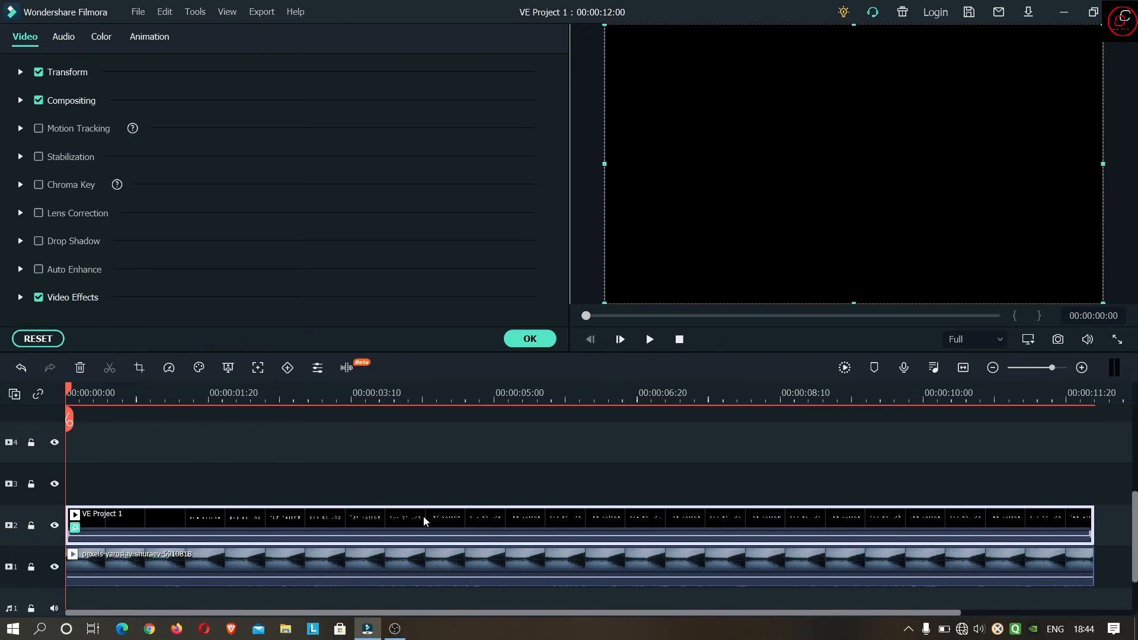
click(21, 101)
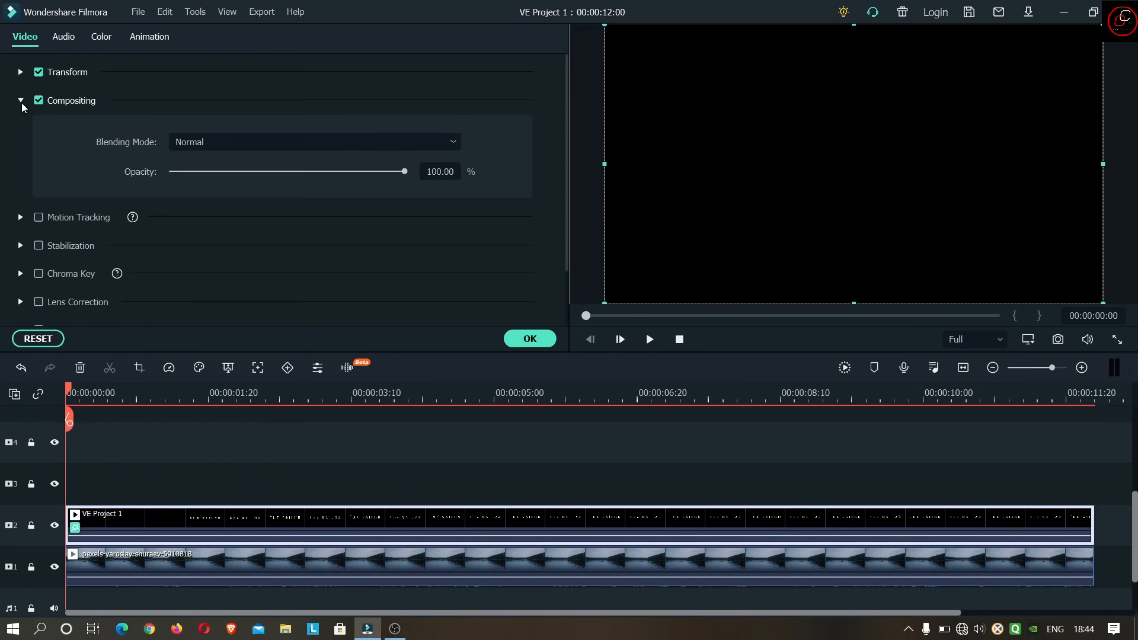
click(341, 152)
click(291, 292)
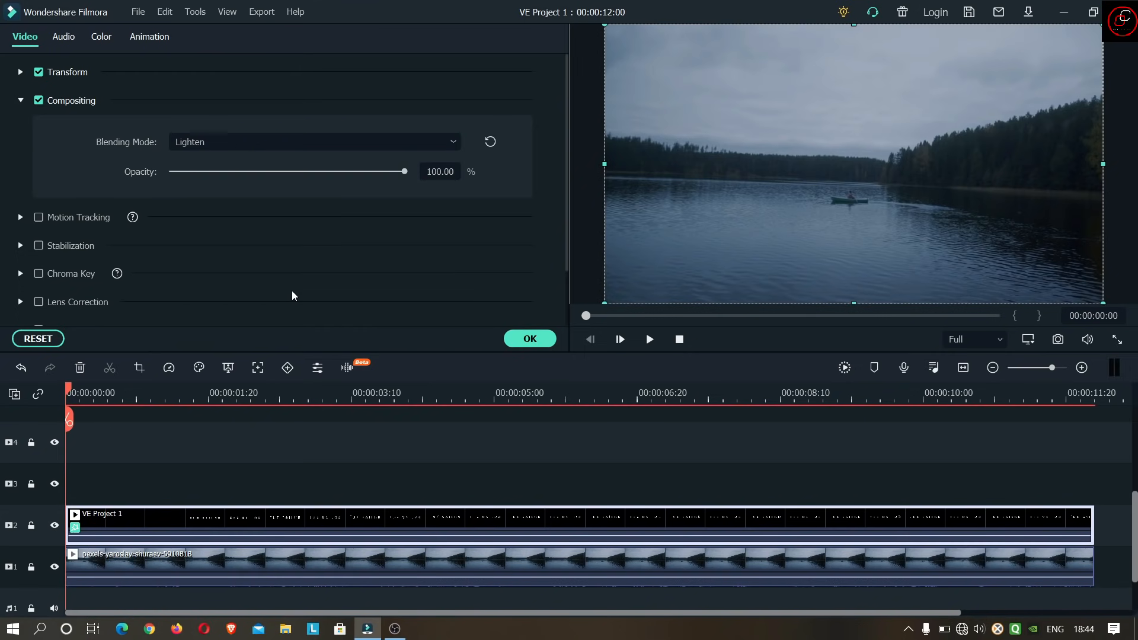
- Play back the title blended over the lake footage and examine its reflection at about 4 seconds
click(650, 339)
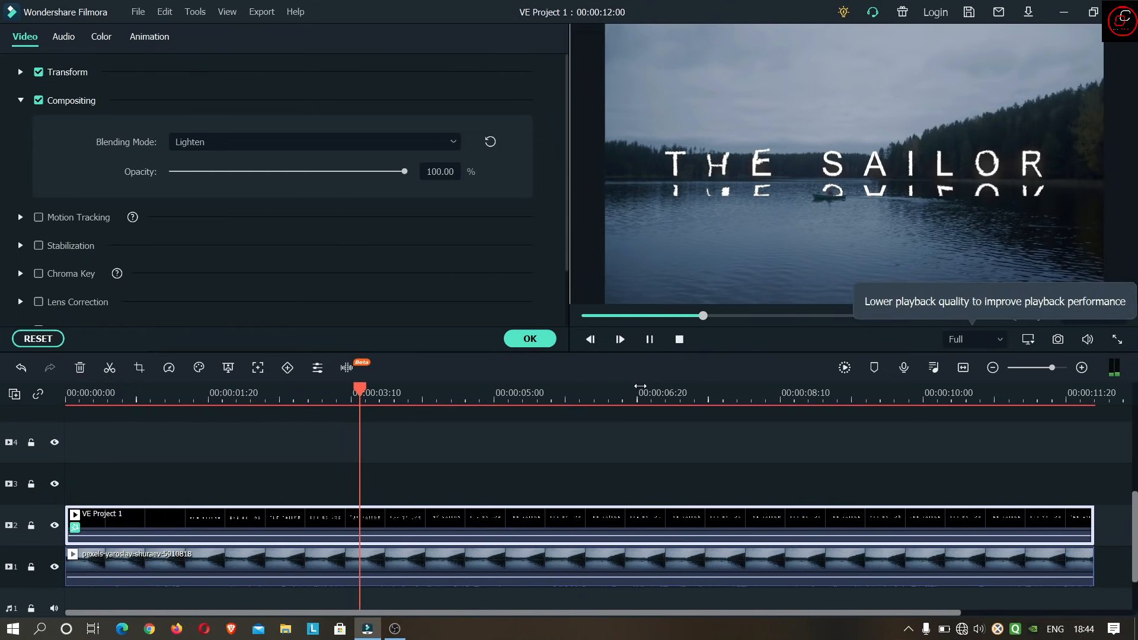
click(652, 348)
click(679, 340)
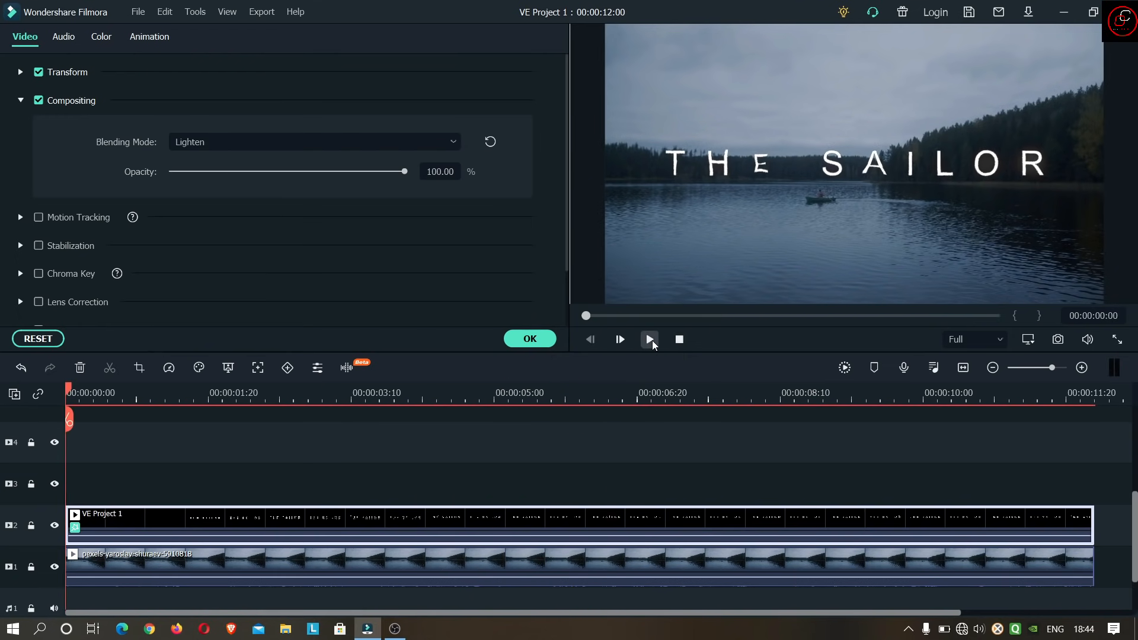
click(650, 339)
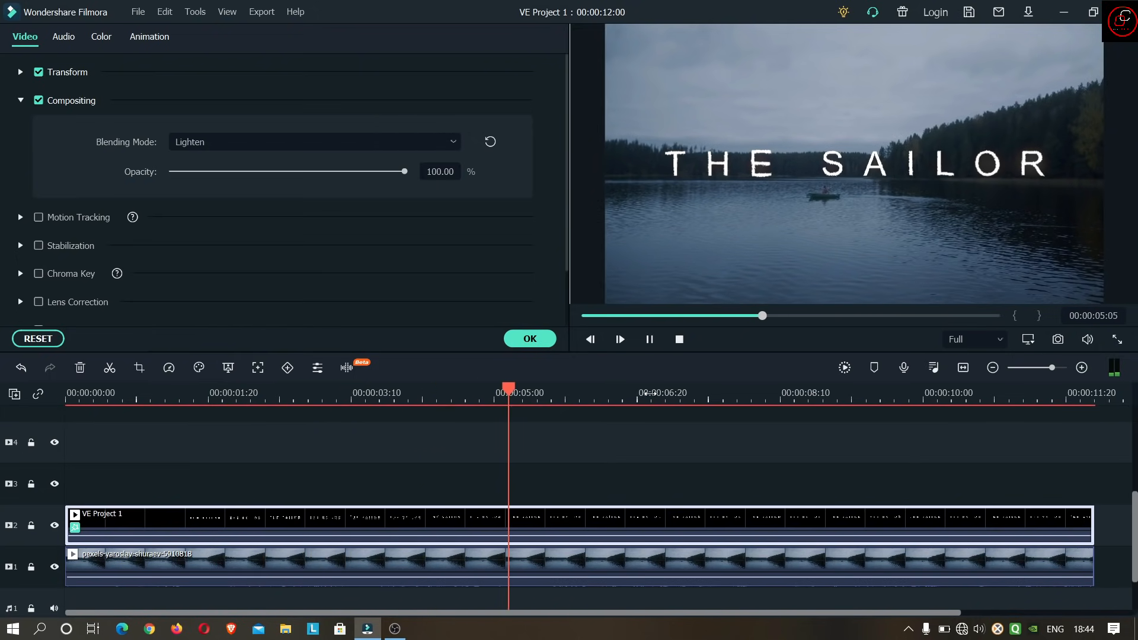
click(650, 339)
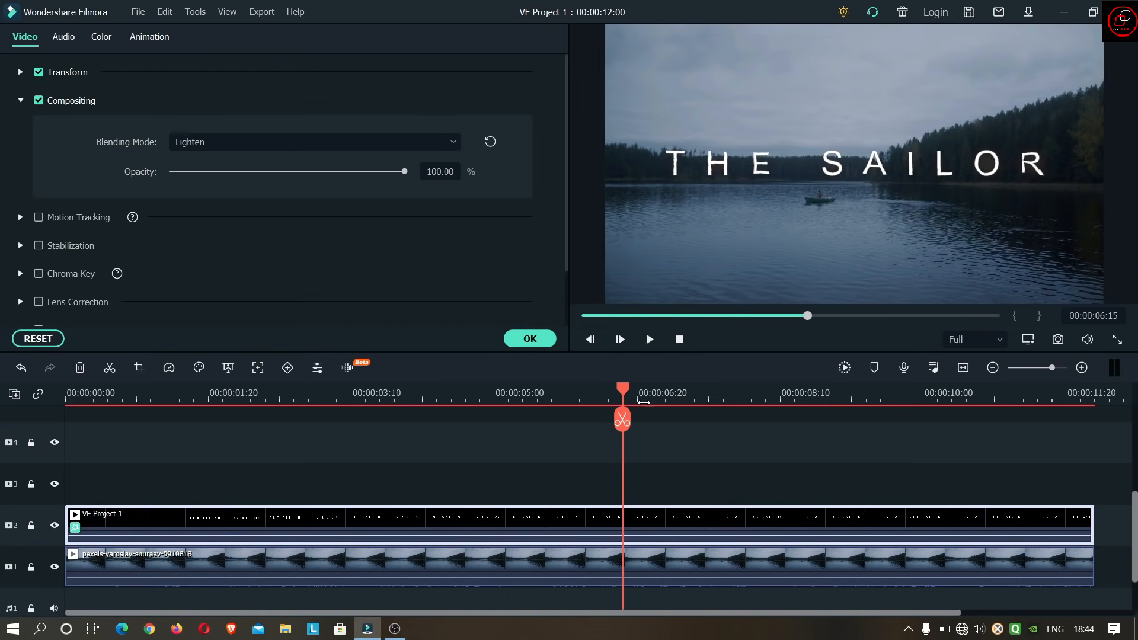
drag(623, 396, 409, 438)
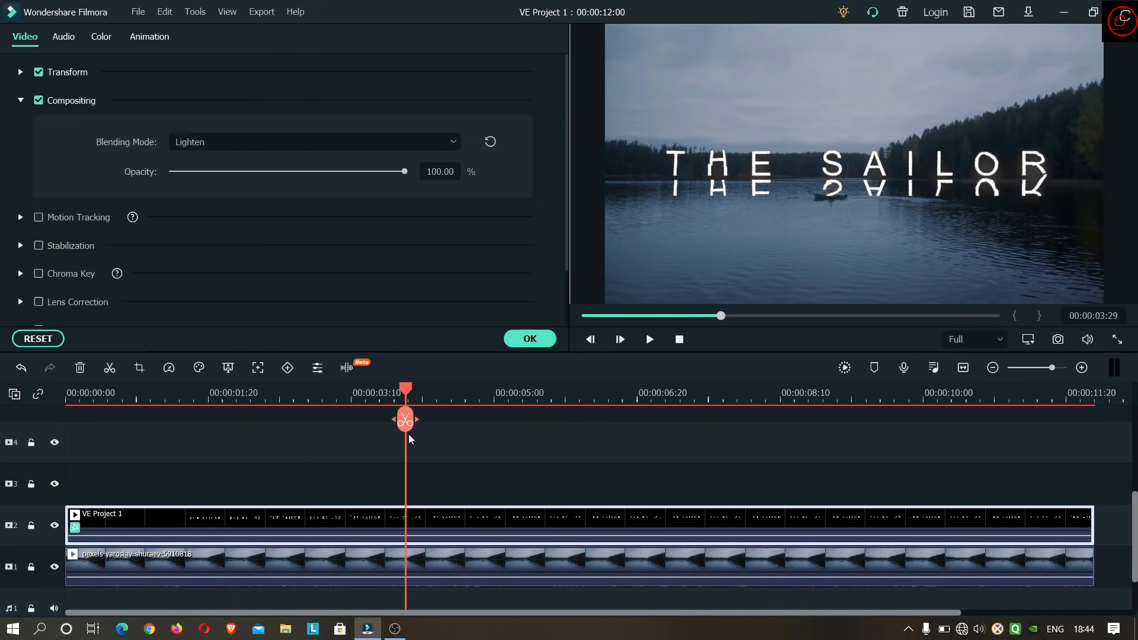
- Play back the title over the lake footage from about 4 seconds, pause at 00:00:06:09 and close the clip's settings
click(655, 343)
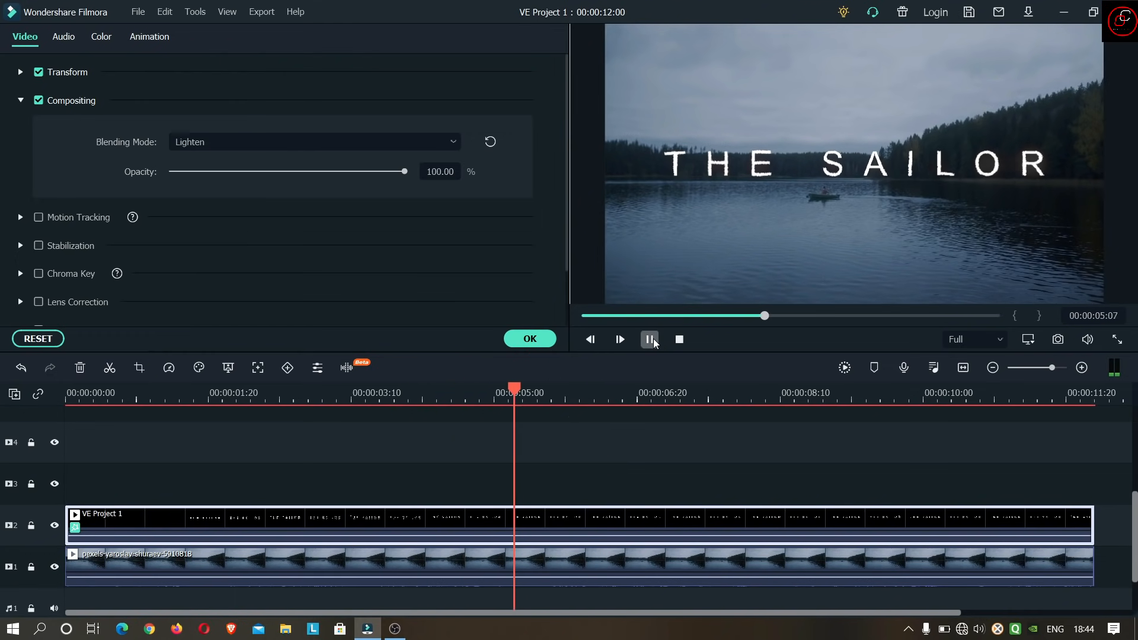
click(414, 394)
click(652, 339)
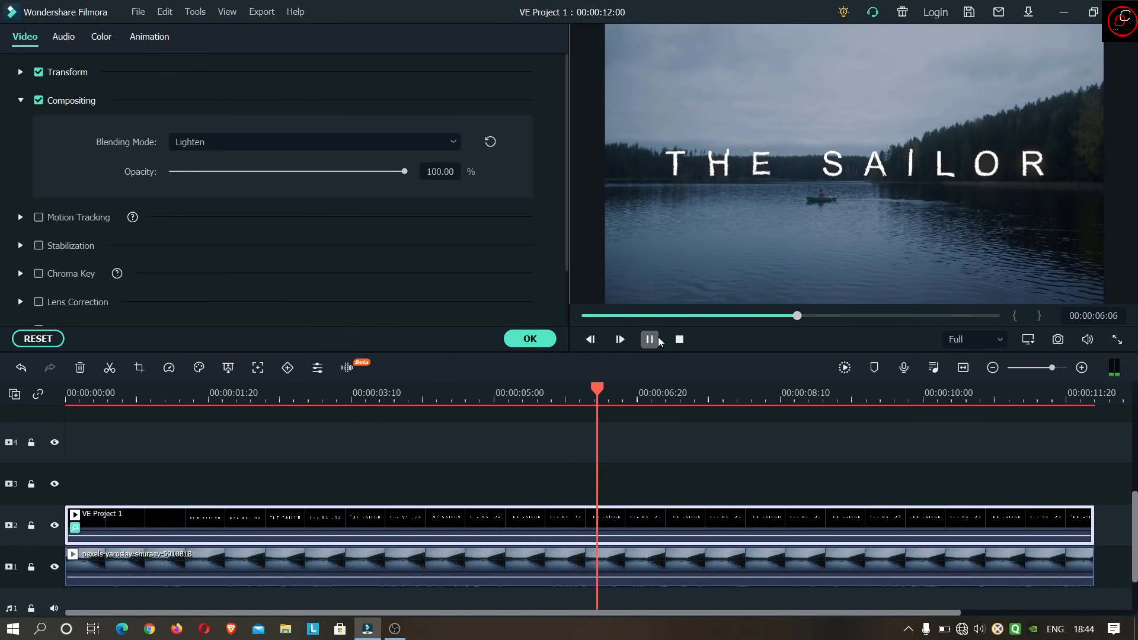
click(652, 340)
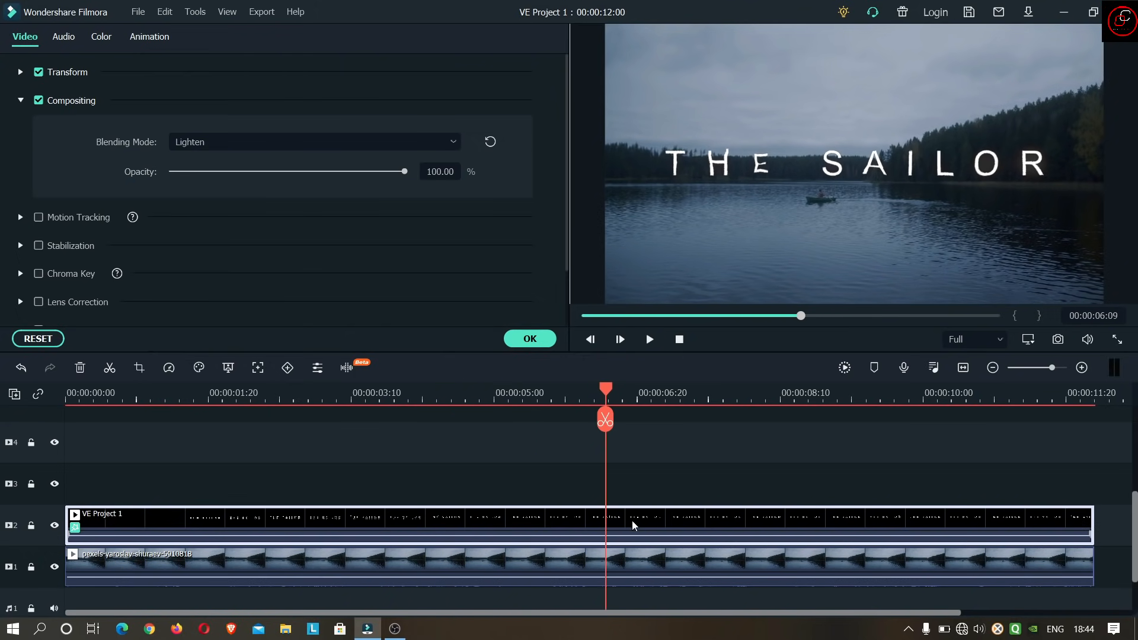
click(529, 339)
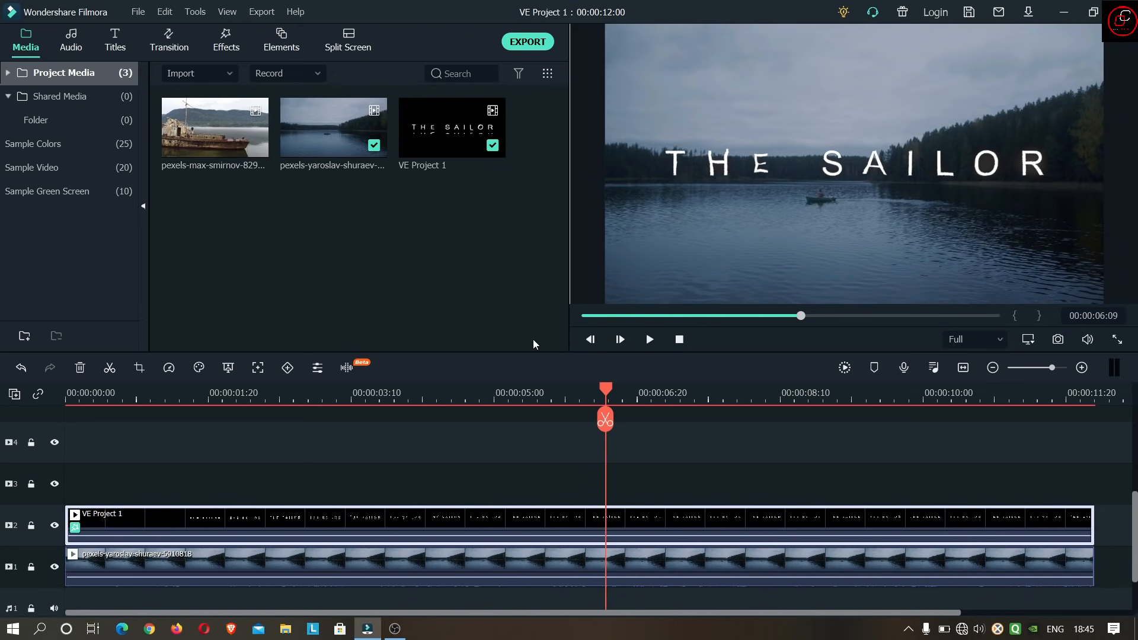
- Animate the VE Project 1 clip's opacity from 100% at 00:00:06:09 down to fully transparent at 00:00:12:00, and play back the fade-out
double_click(631, 519)
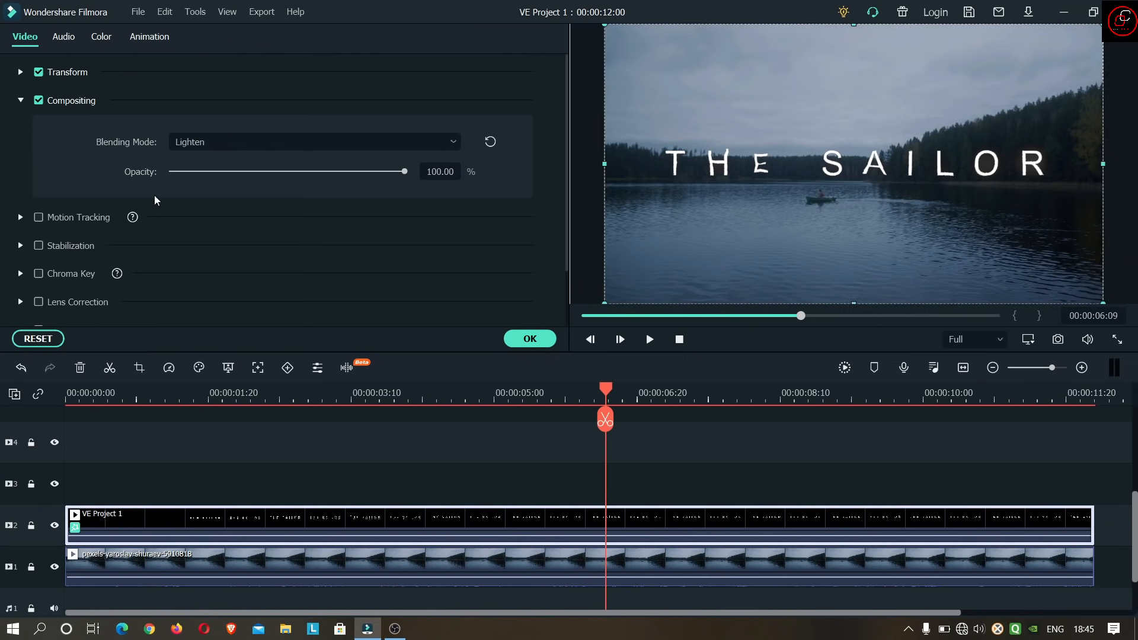
click(150, 38)
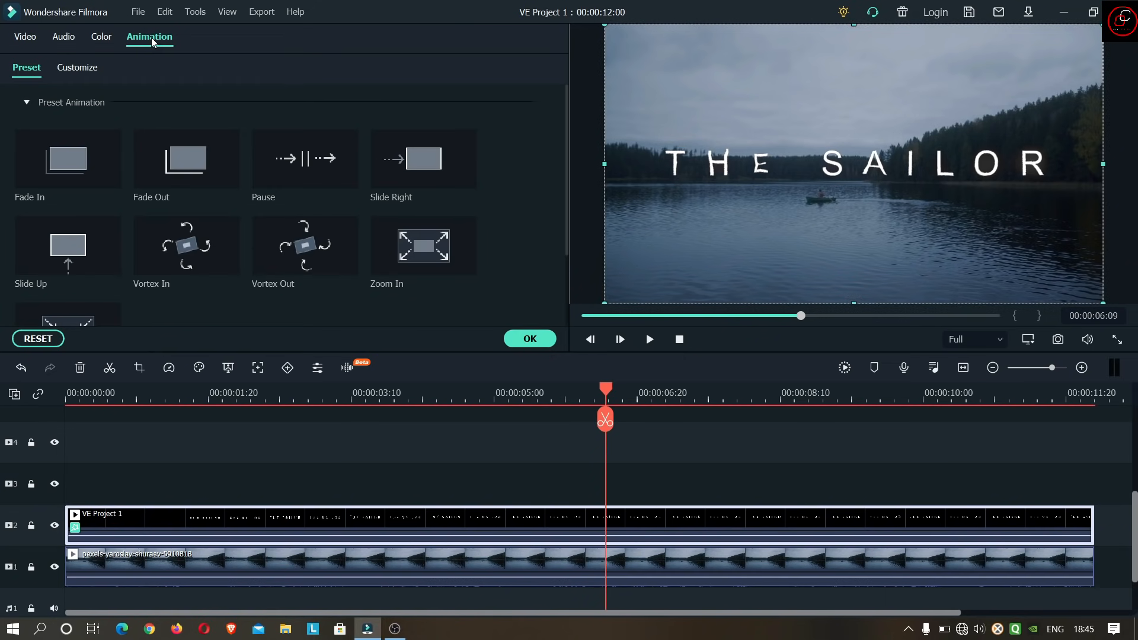
click(88, 69)
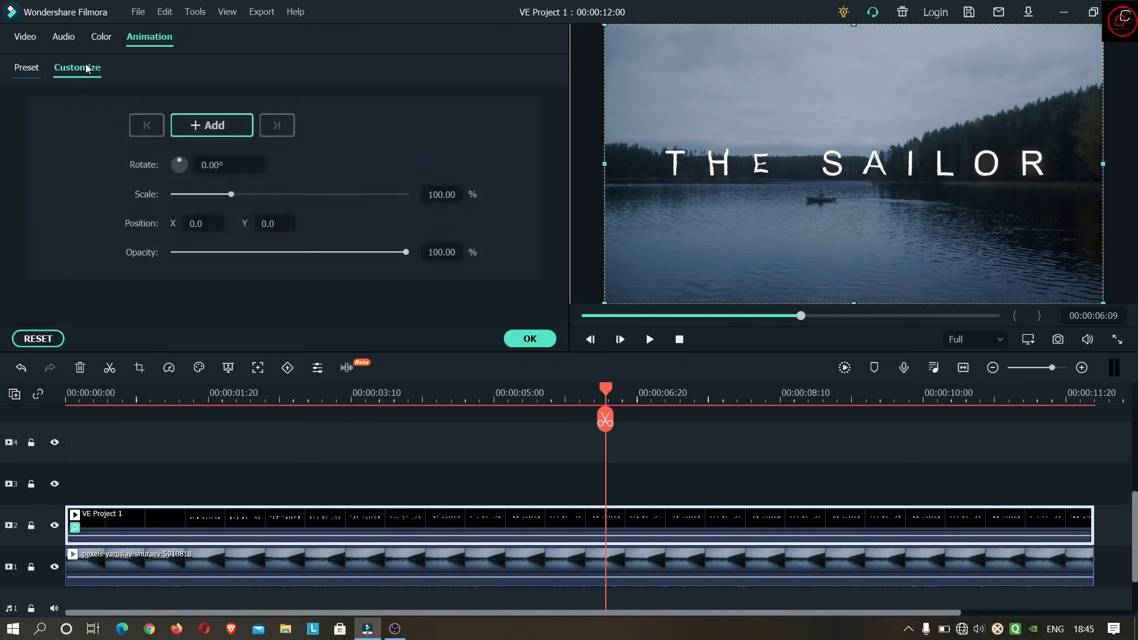
click(211, 126)
drag(607, 390, 1094, 398)
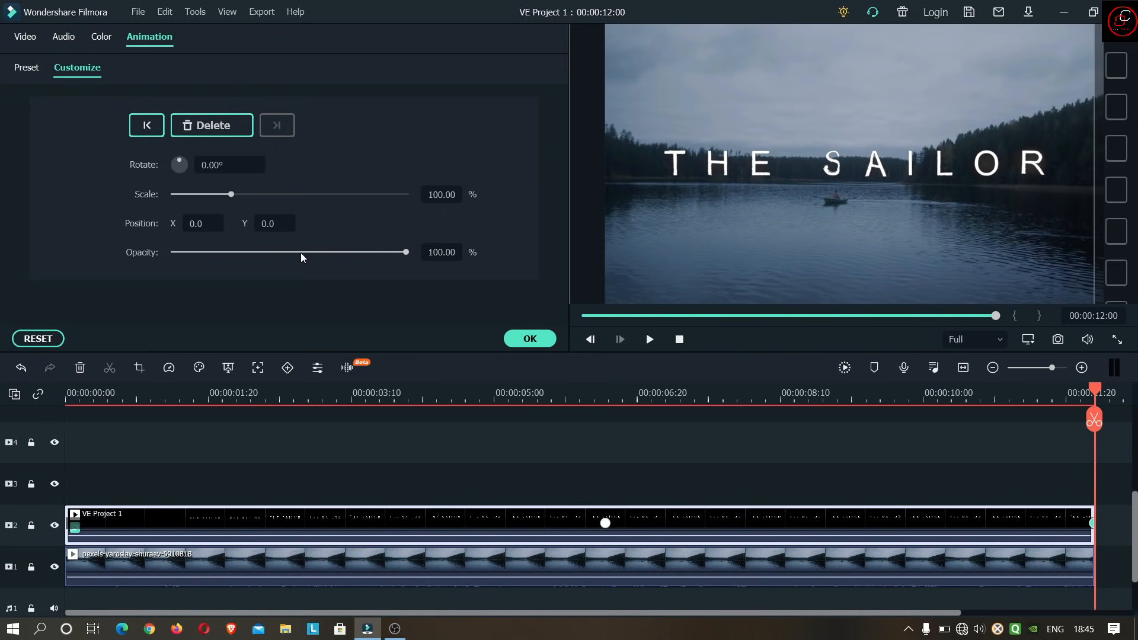
drag(405, 253, 167, 260)
click(516, 341)
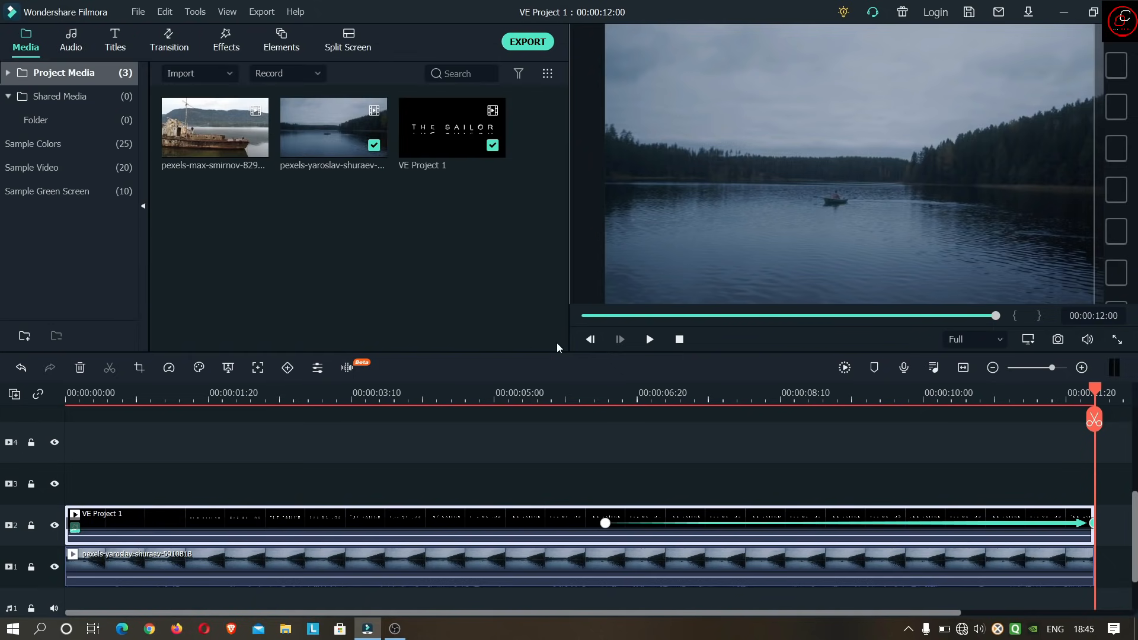
click(651, 343)
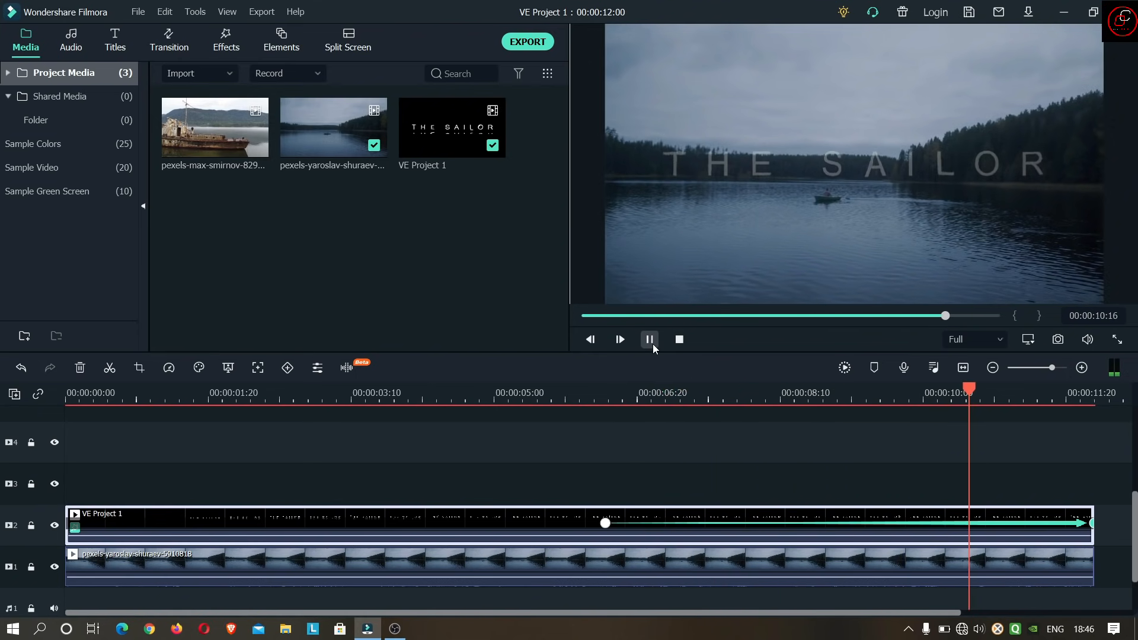
click(680, 339)
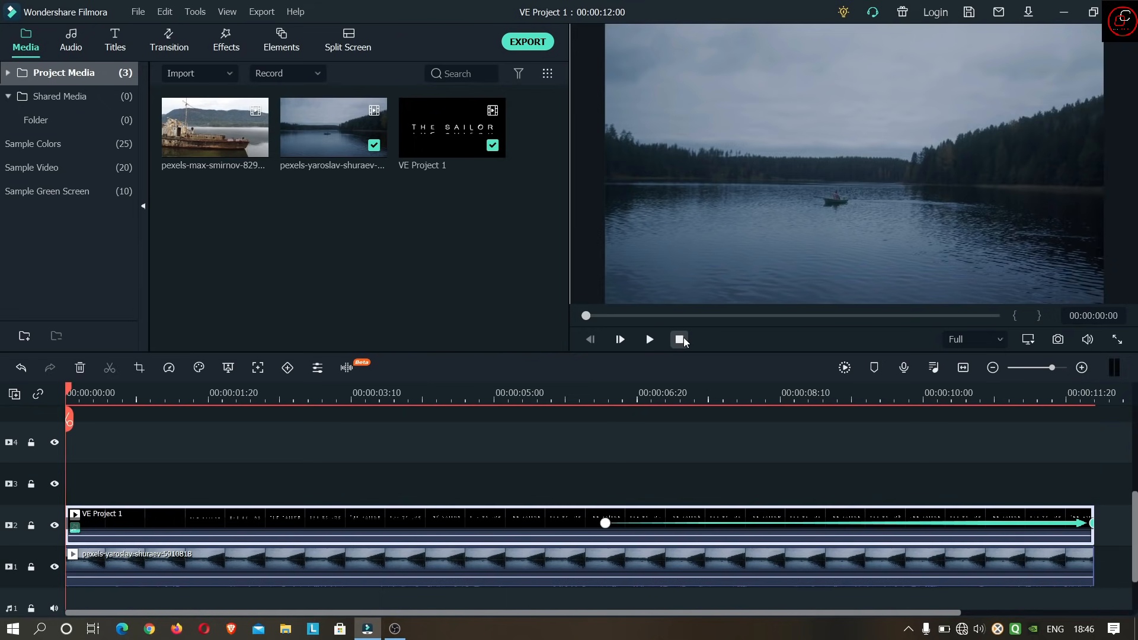
- Replace both timeline clips with VE Project 1 on track 1 and the rusty ship clip on track 2, each starting at zero
drag(886, 450, 476, 573)
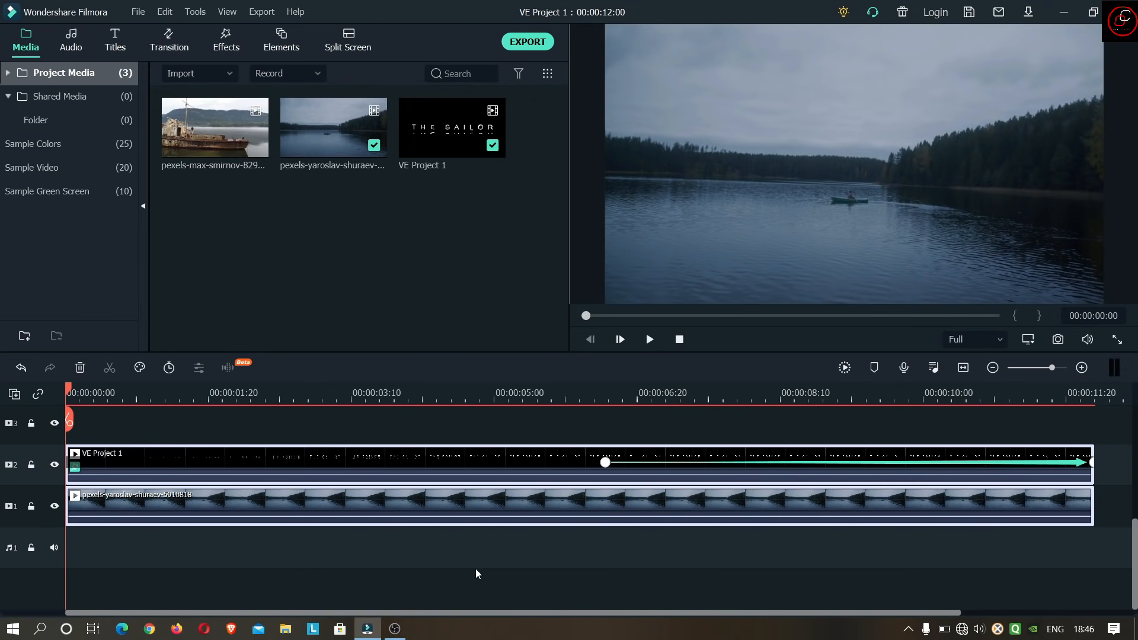
key(Delete)
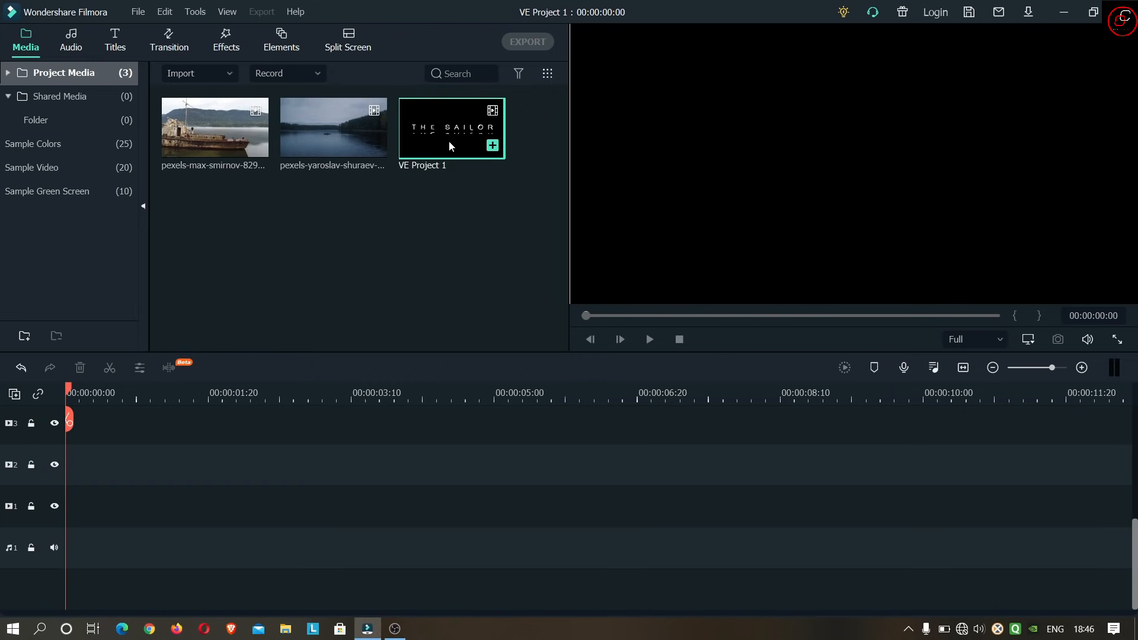
drag(448, 143, 68, 553)
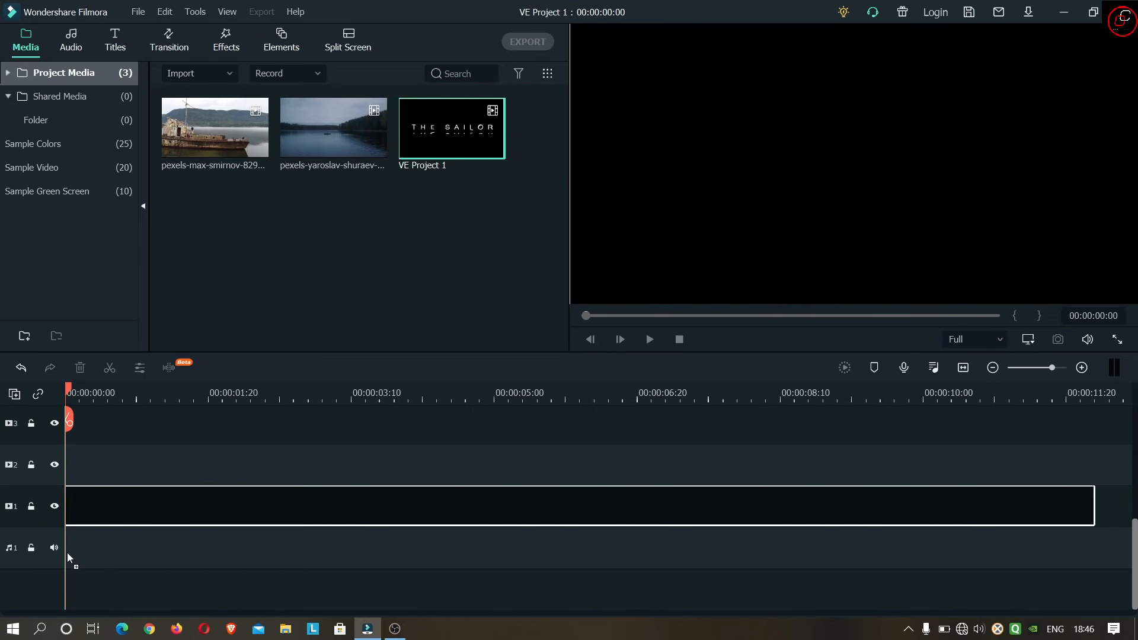
drag(66, 552, 66, 553)
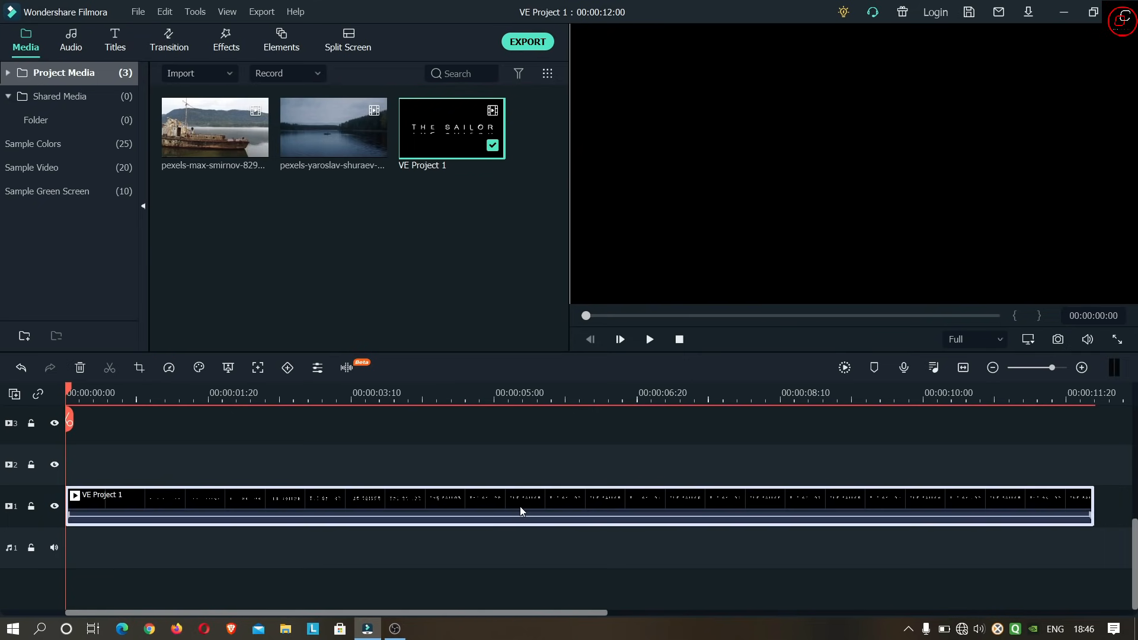
drag(212, 133, 66, 493)
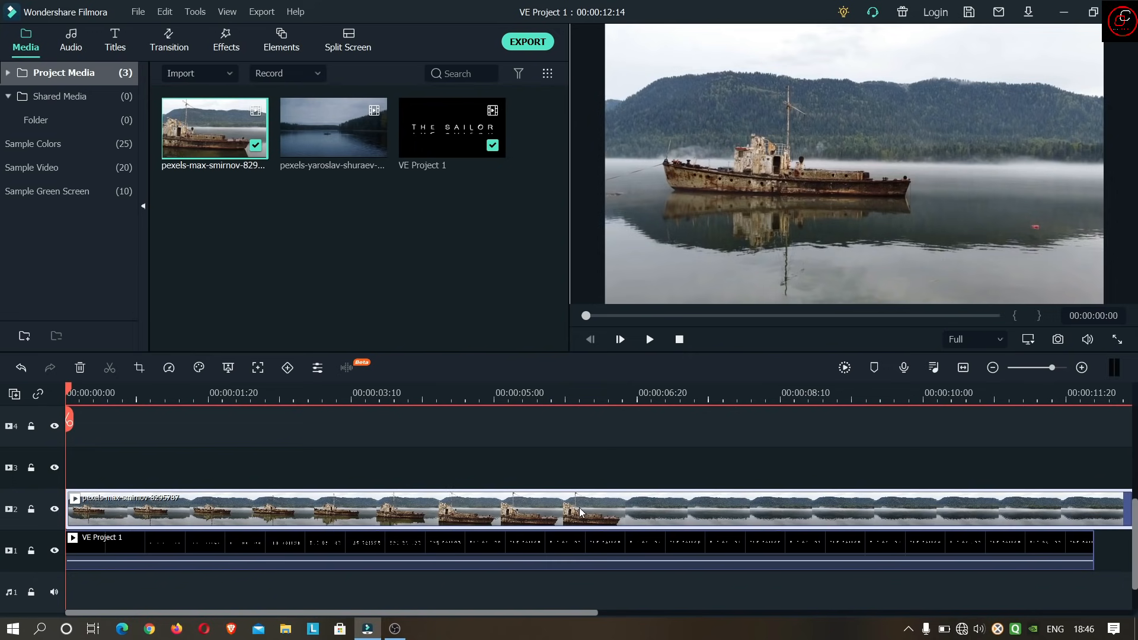
- Apply the Glow effect to the VE Project 1 clip on track 1
double_click(549, 546)
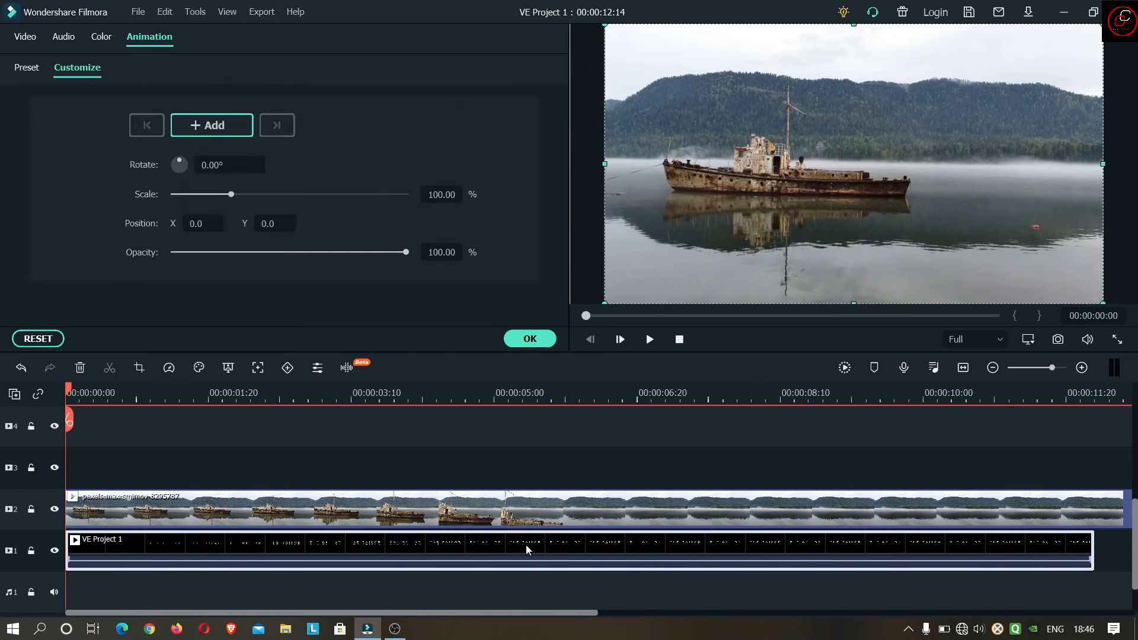
click(522, 339)
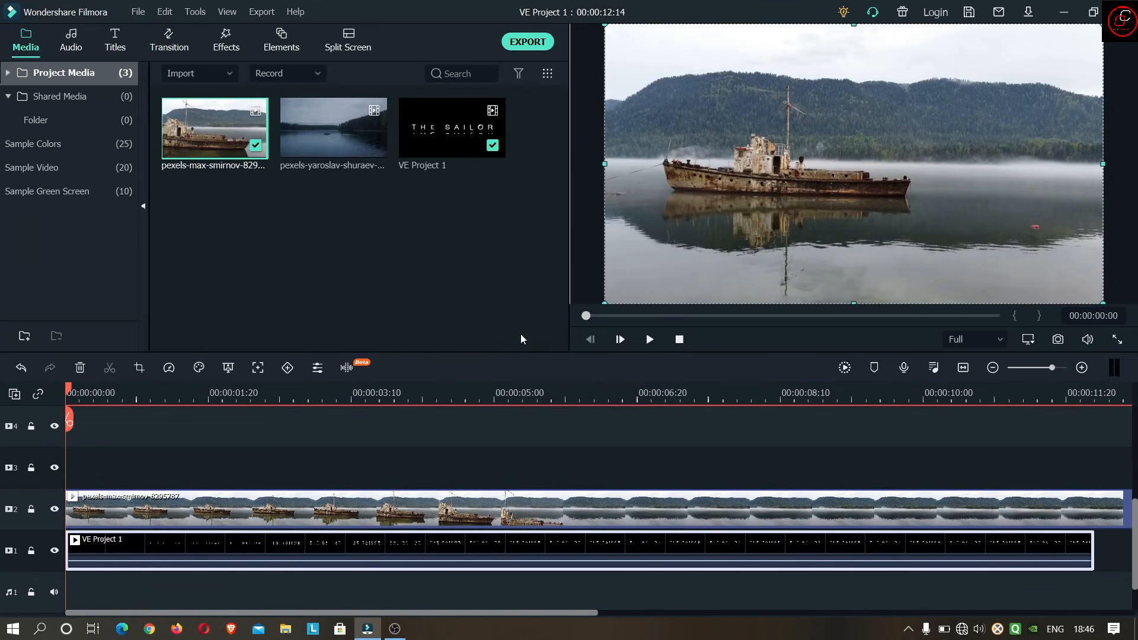
click(227, 43)
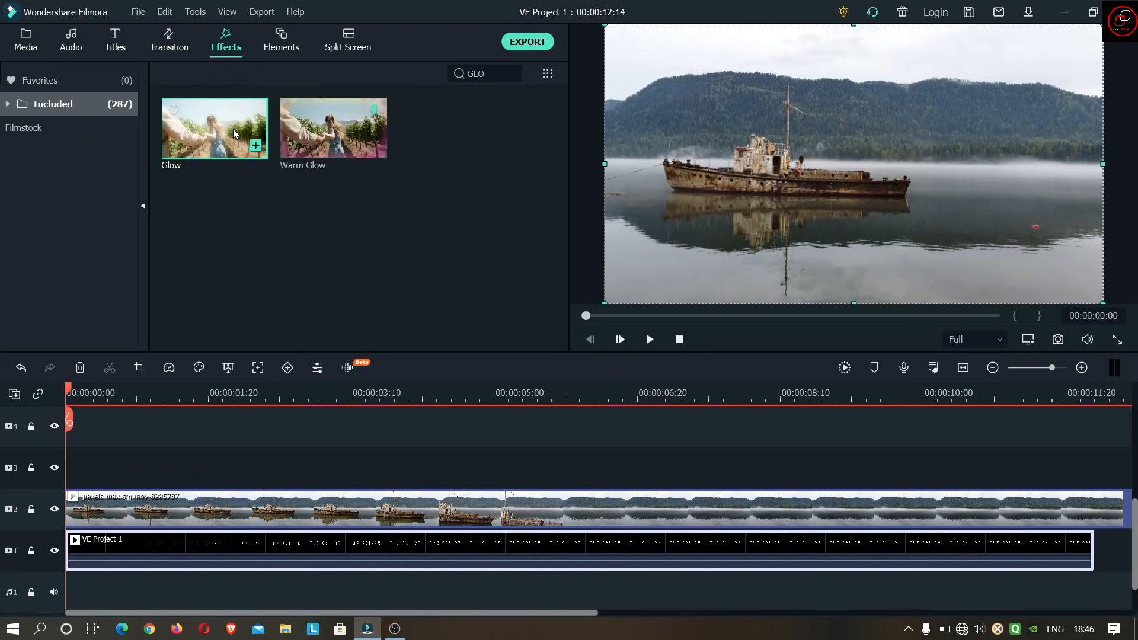
drag(222, 121, 246, 534)
- Trim the end of the ship clip on track 2 to match the end of VE Project 1
click(1122, 498)
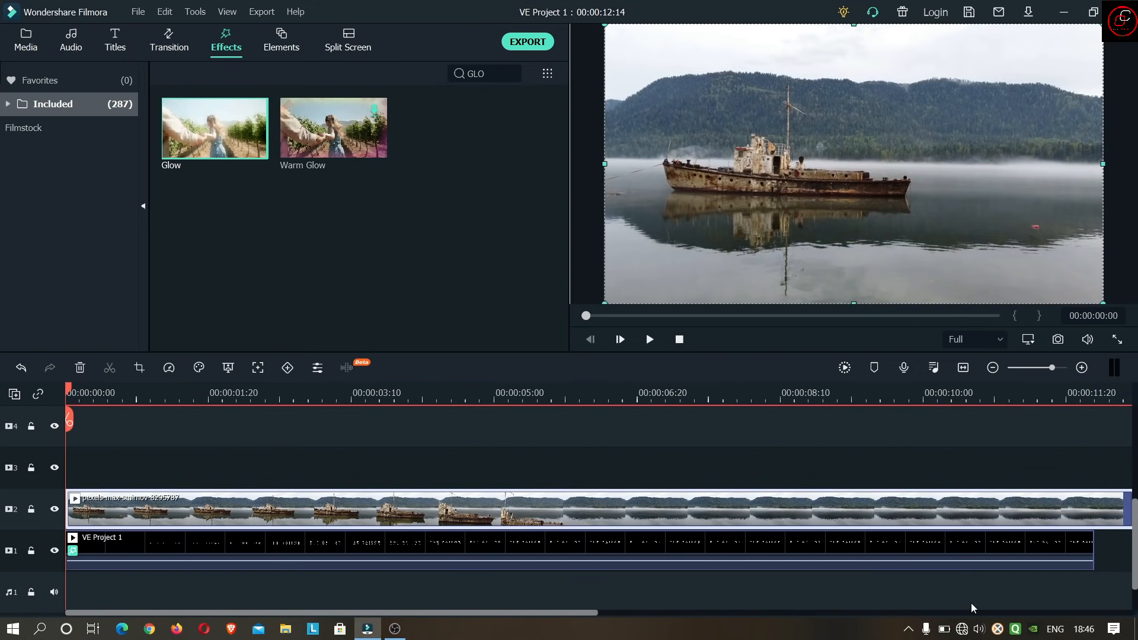
click(962, 369)
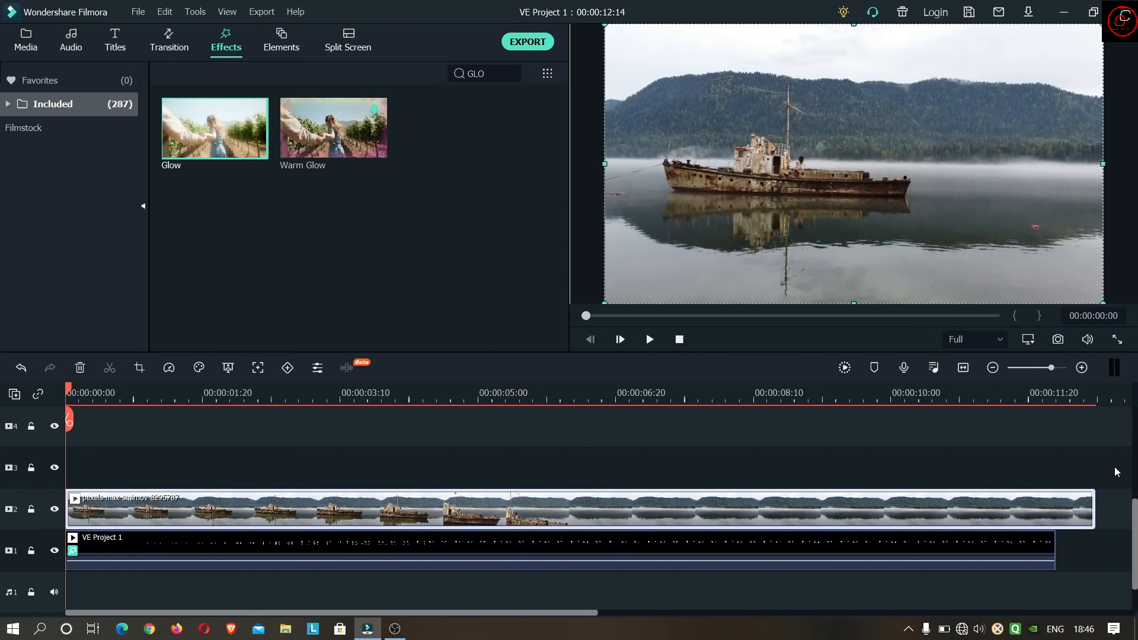
drag(1094, 508, 1054, 509)
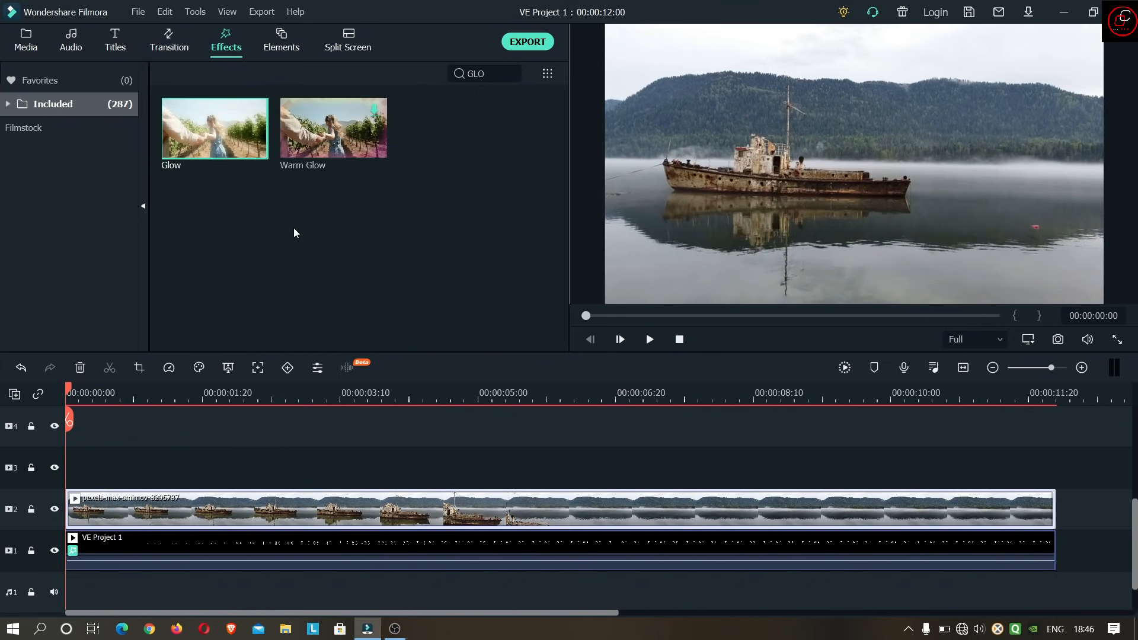
- Set the ship clip's compositing blending mode to Lighten
double_click(525, 504)
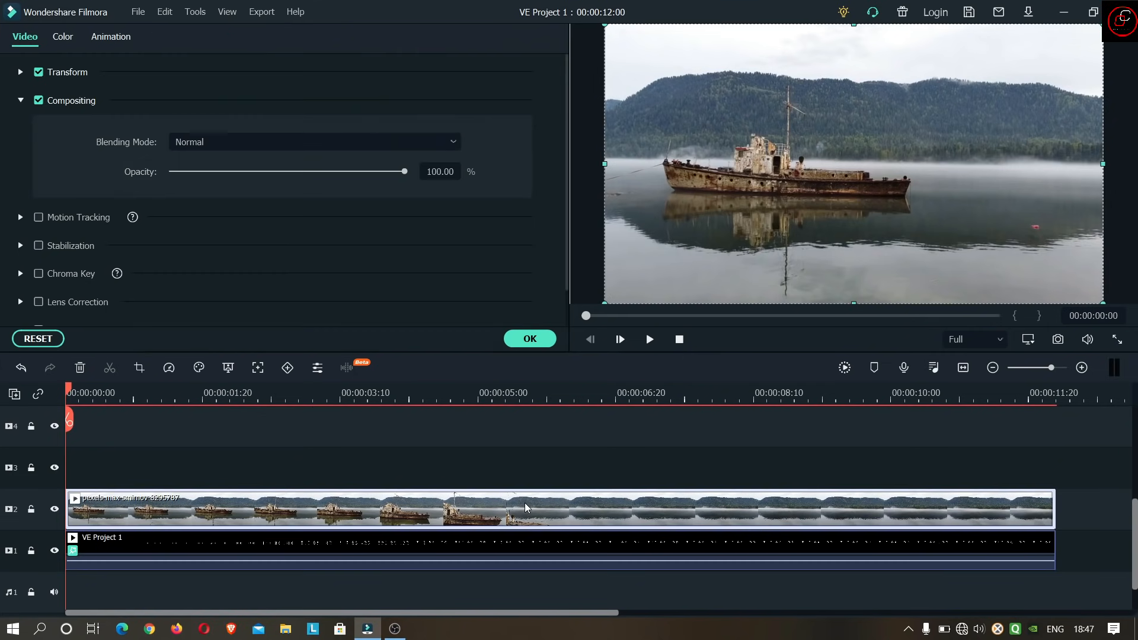
click(293, 141)
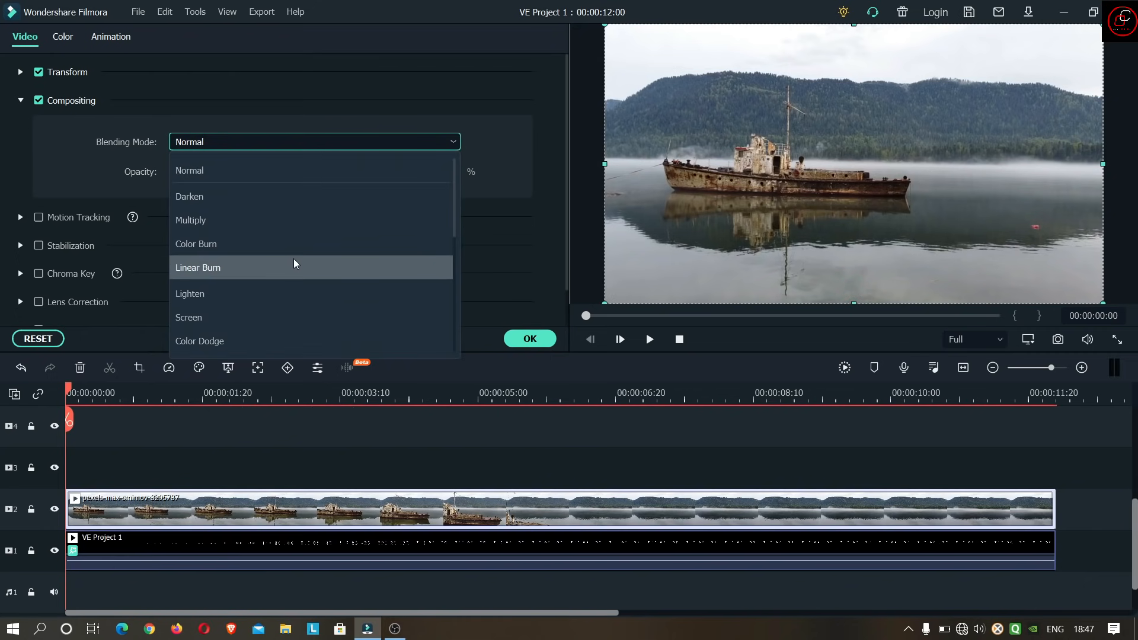
click(294, 293)
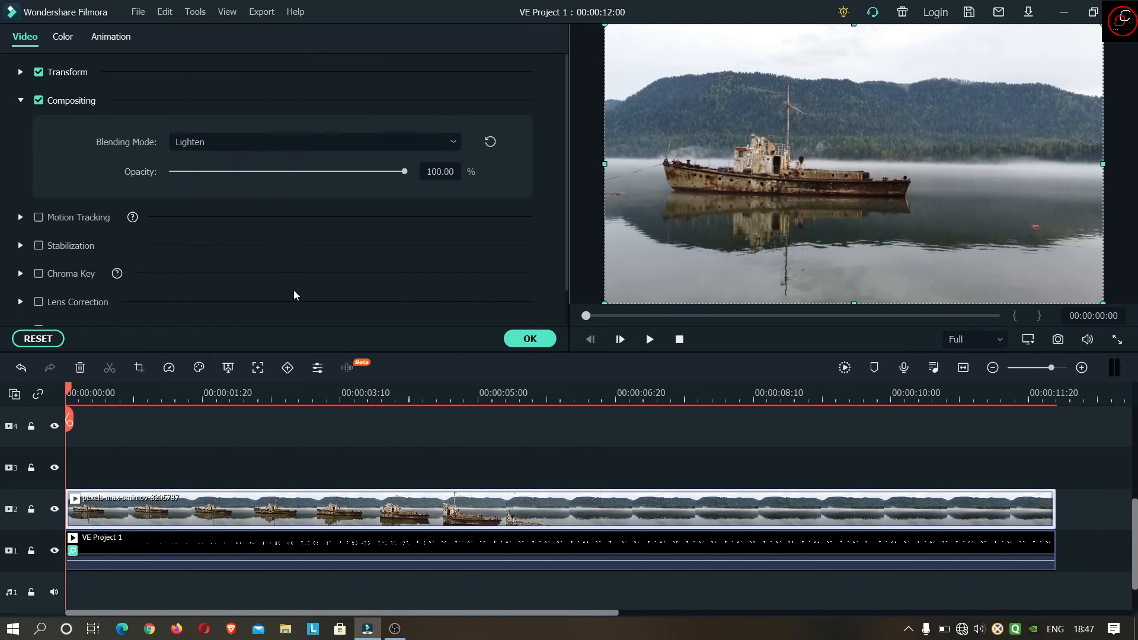
- Play back the title blended with the ship footage from the start and examine how it appears as the ship passes
click(293, 392)
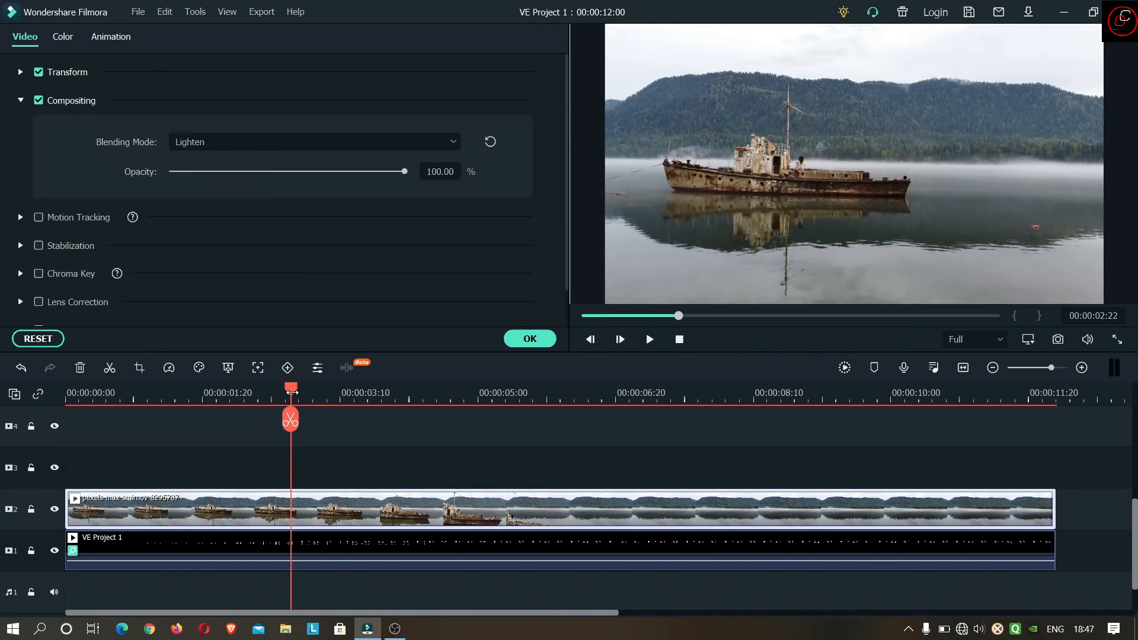
drag(293, 393, 59, 379)
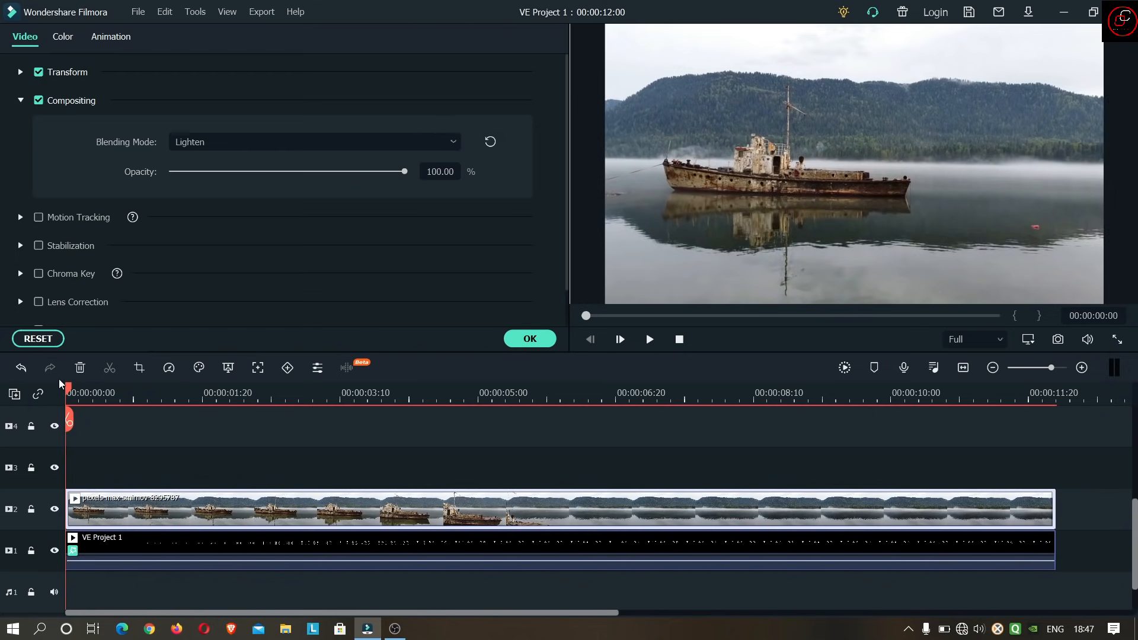
click(646, 345)
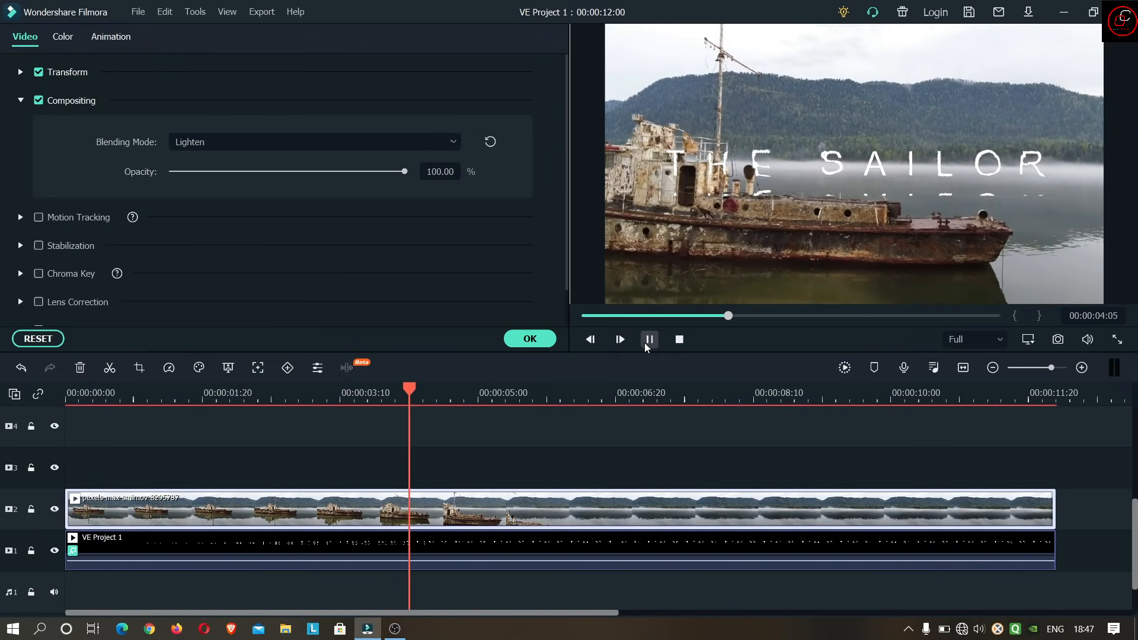
click(648, 344)
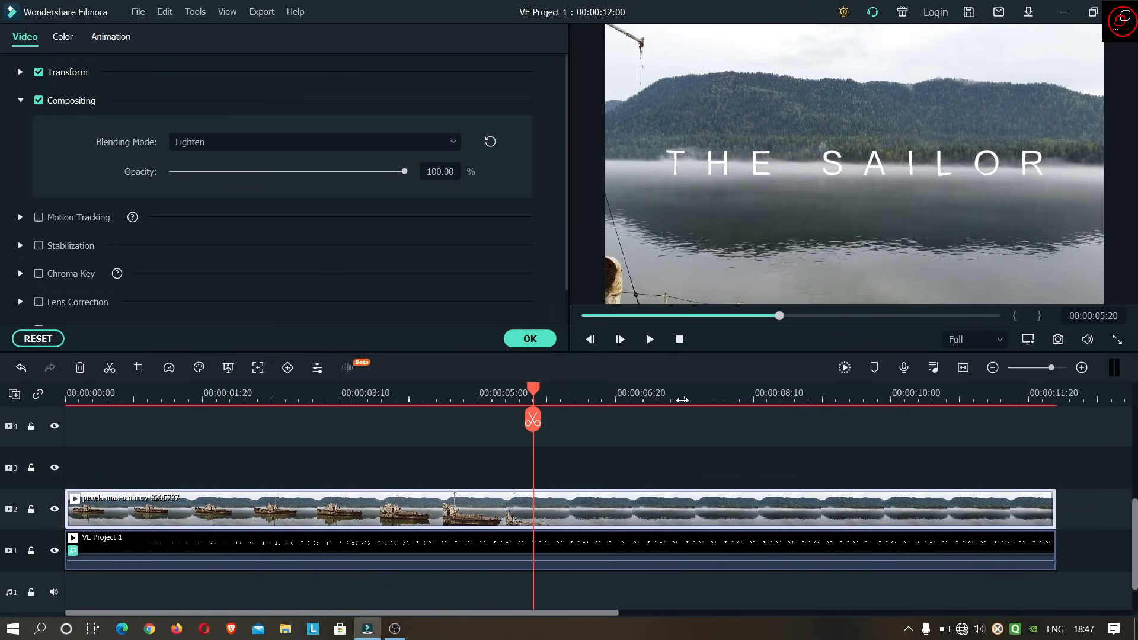
click(681, 340)
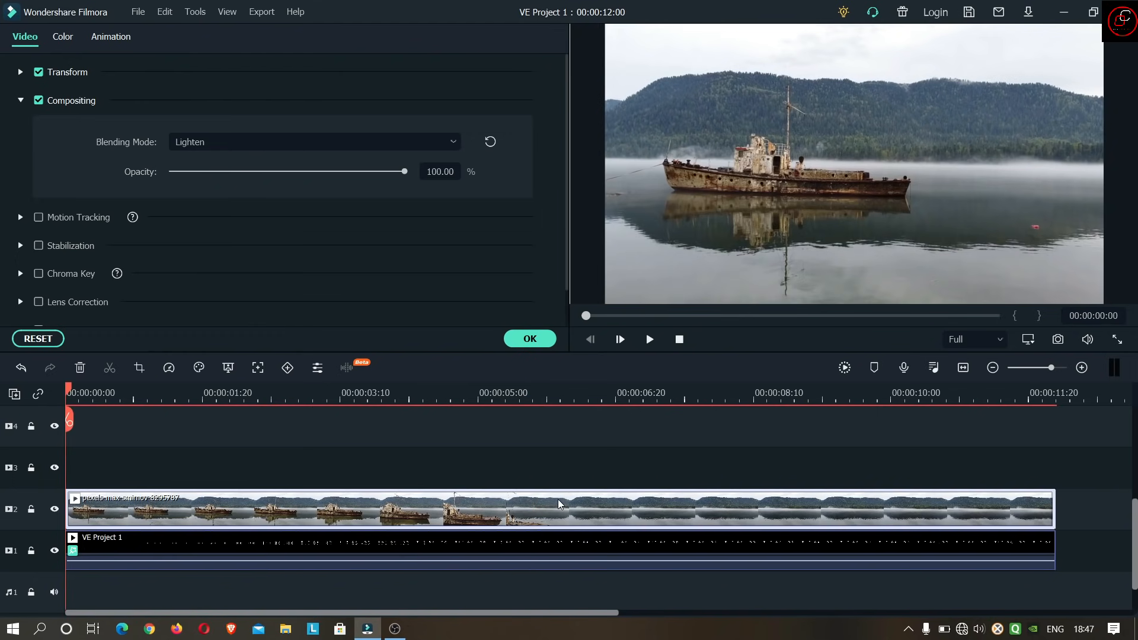
- Add an animation keyframe to the VE Project 1 clip at 00:00:00:24 with its scale reduced to 16.56%
click(550, 543)
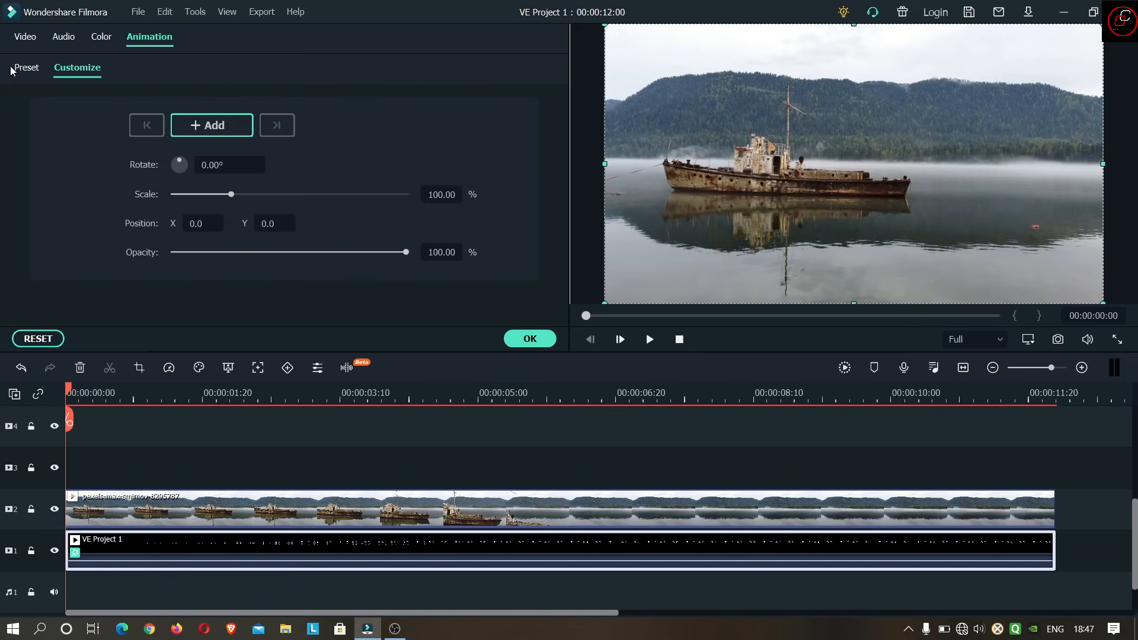
click(24, 39)
click(150, 40)
drag(69, 392, 131, 388)
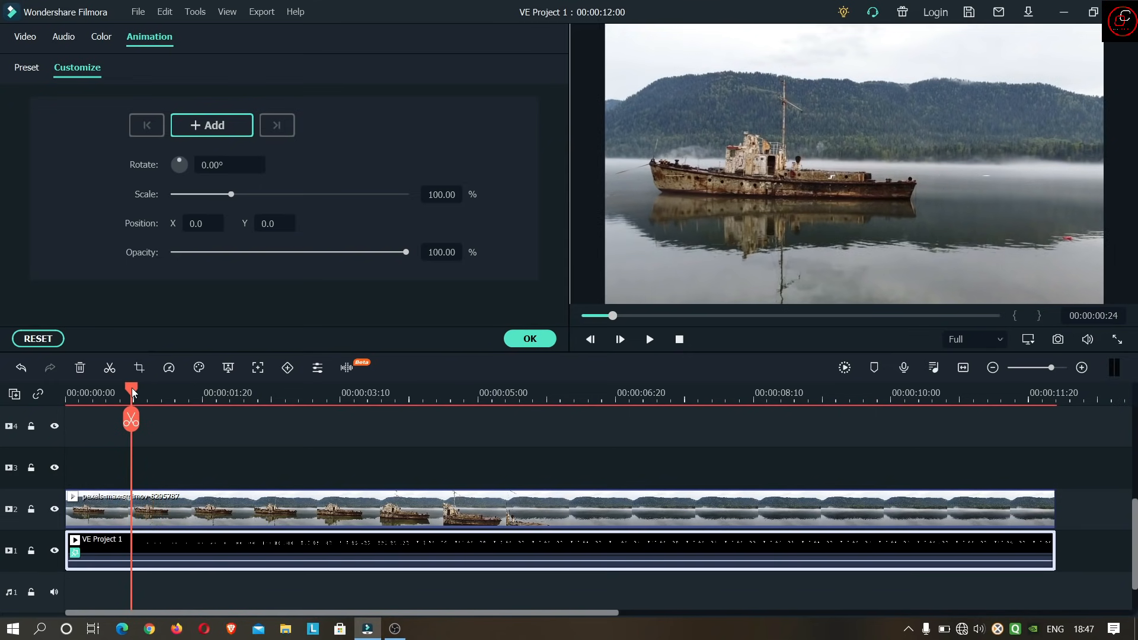
click(200, 131)
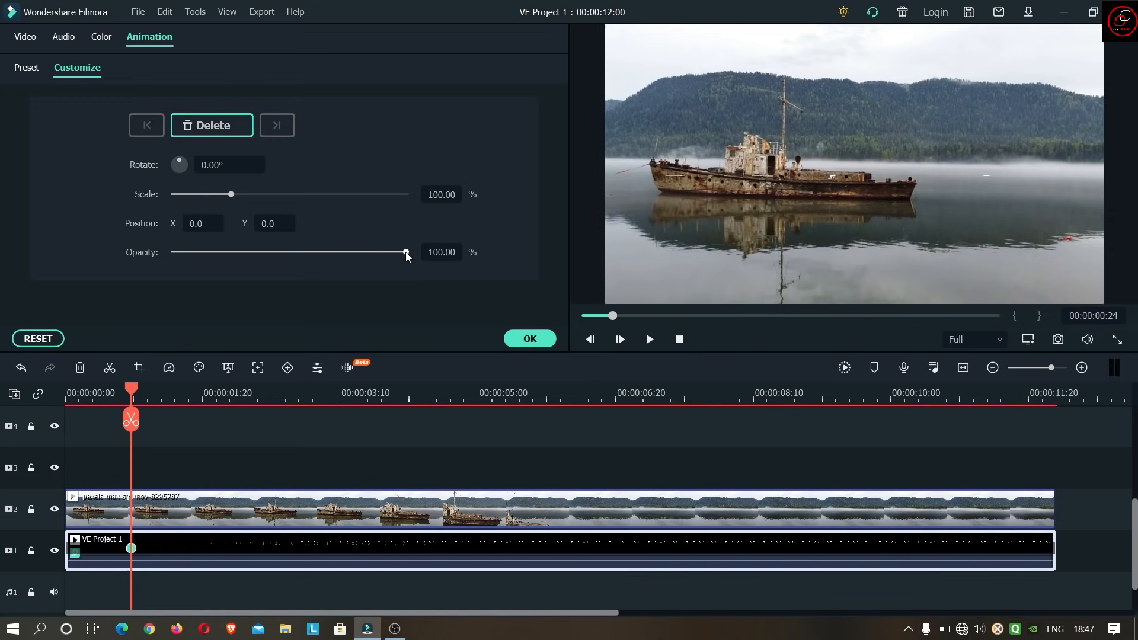
drag(231, 196, 182, 198)
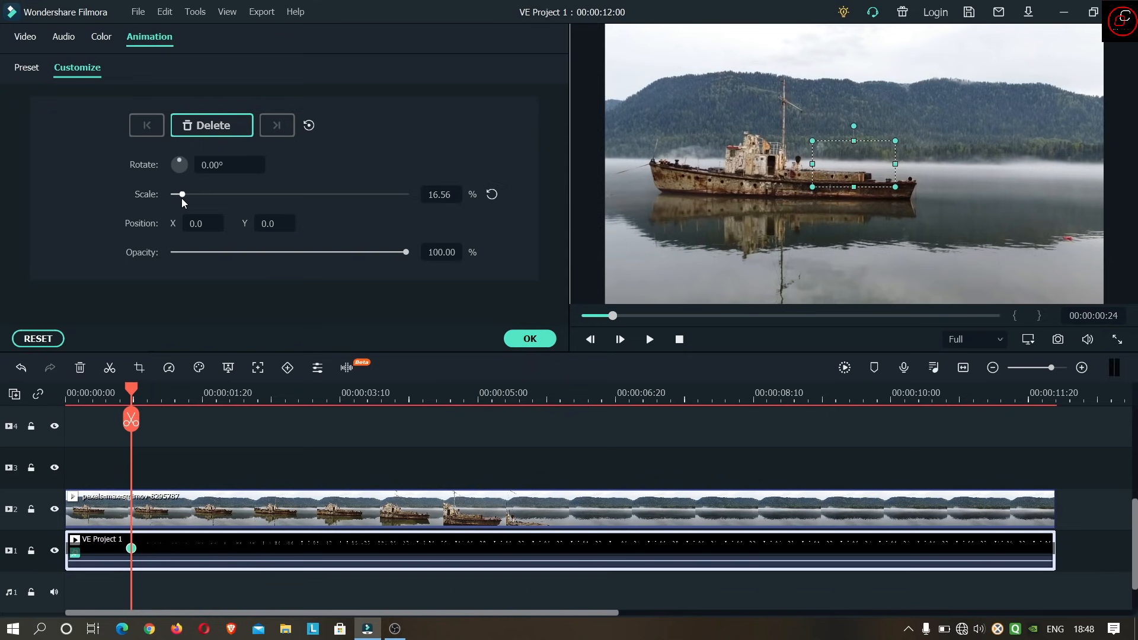
- Add an ending animation keyframe to the VE Project 1 clip at 00:00:12:00 with its scale set to 100% and apply it
click(279, 394)
drag(428, 397, 1058, 418)
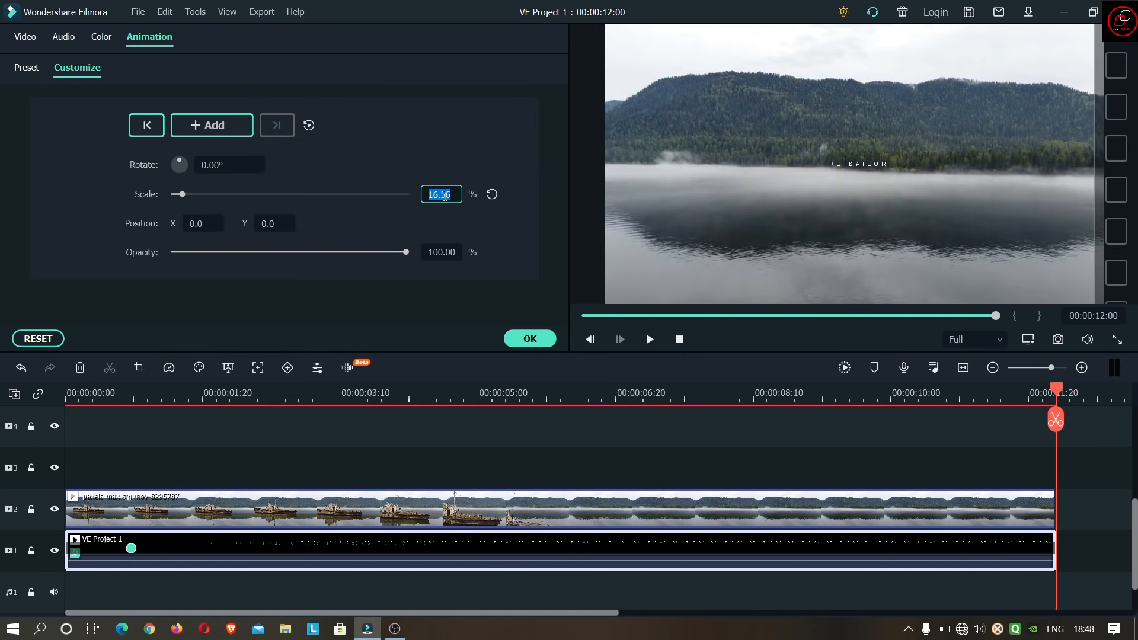
text(100)
key(Return)
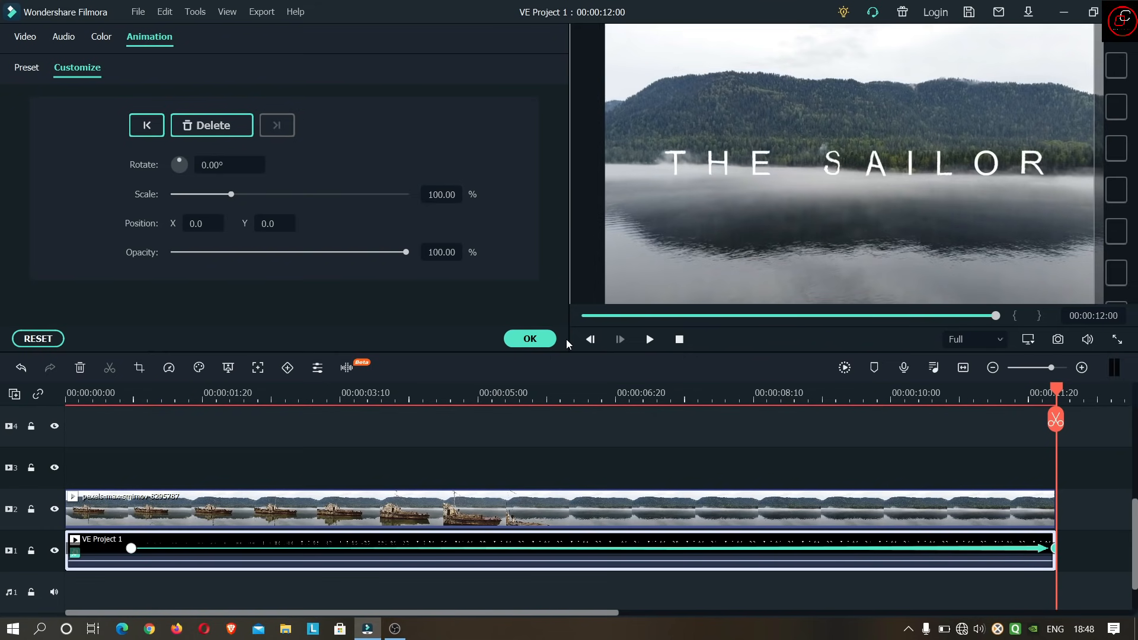
click(682, 340)
click(524, 340)
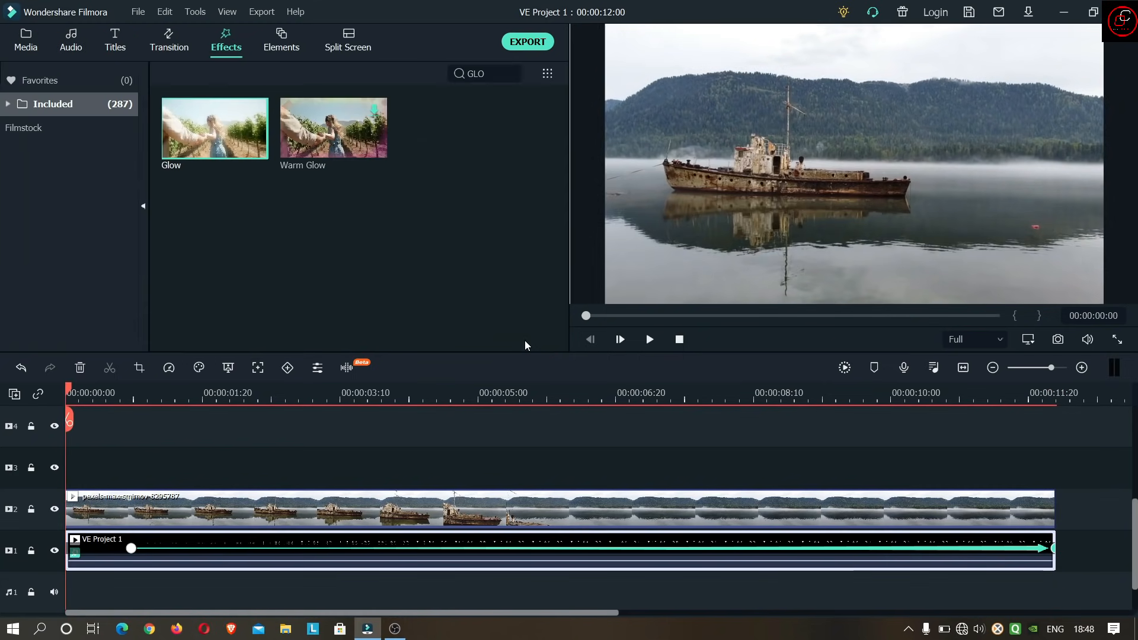
- Play back the opening of the composite and examine how the title scales up over the ship footage
click(649, 341)
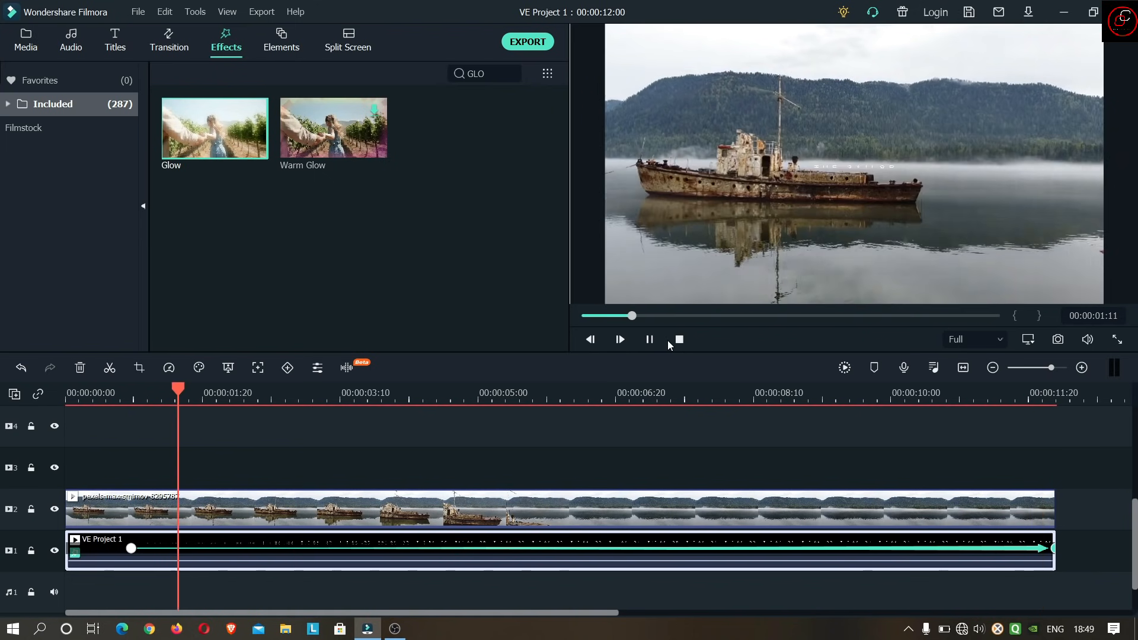
click(649, 339)
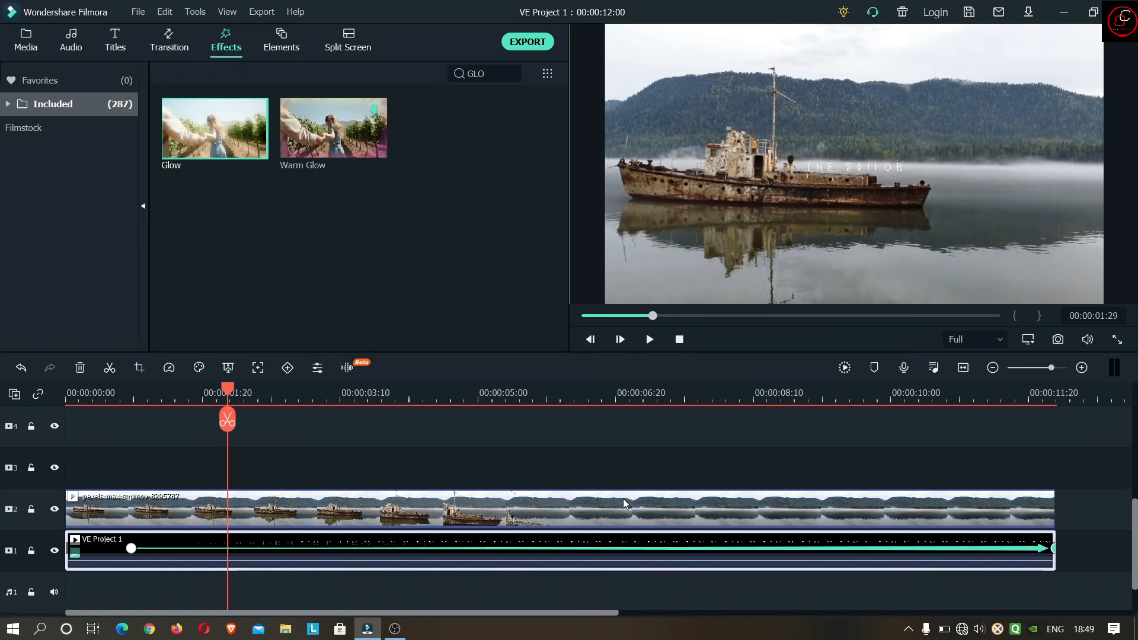
- Color grade the ship clip on track 2 by applying the Cyberpunk 2 3D LUT
double_click(617, 500)
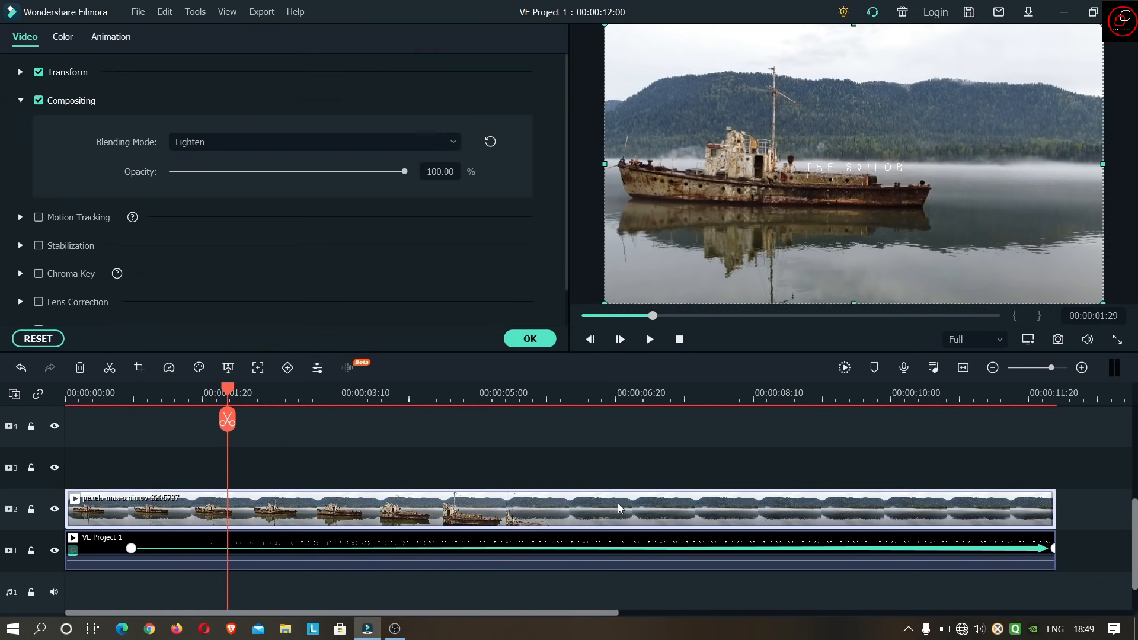
click(62, 37)
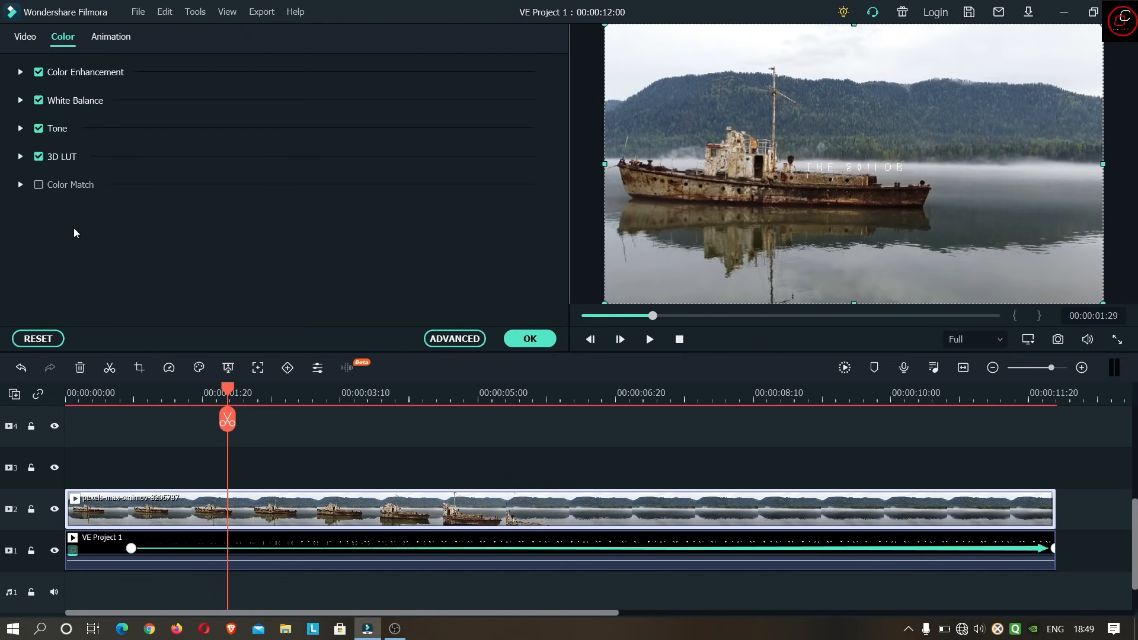
click(20, 156)
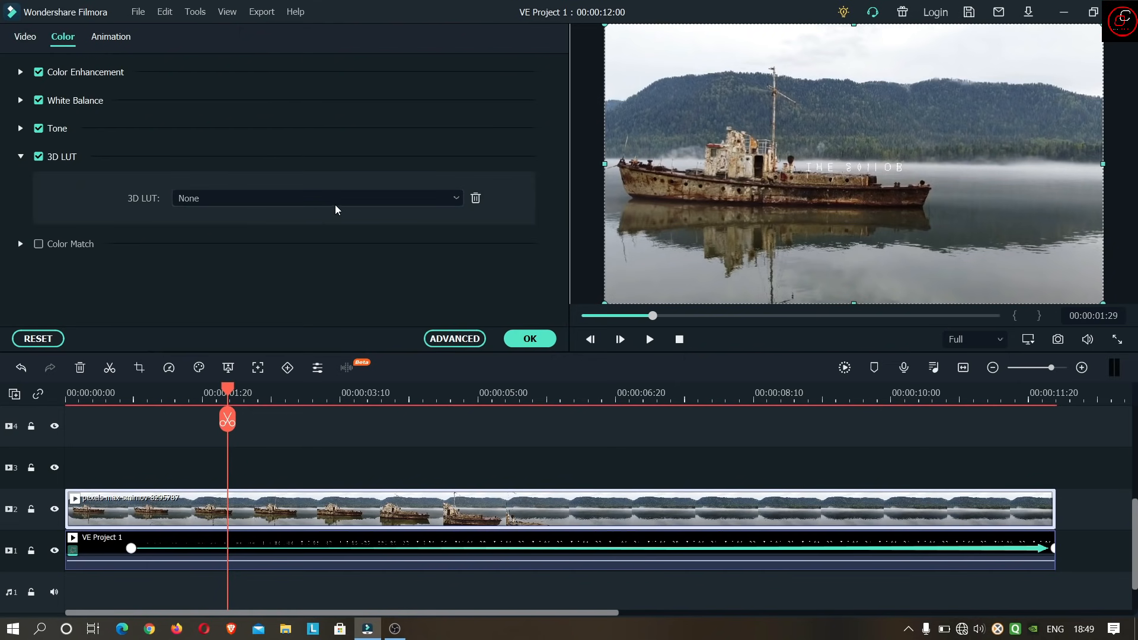
scroll(342, 200, down, 1)
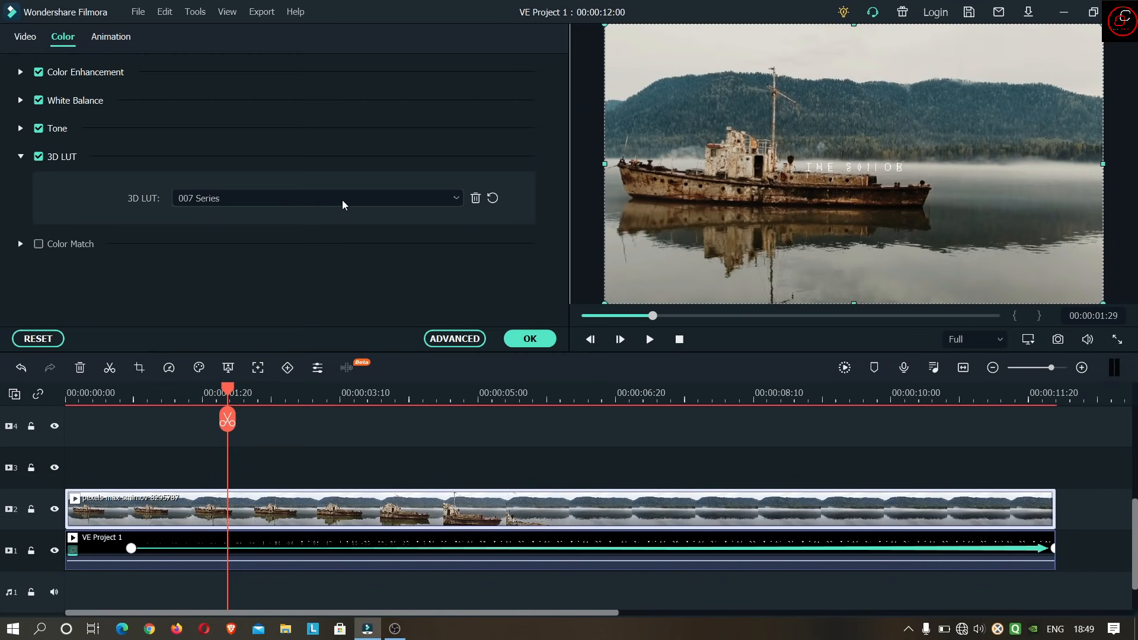
scroll(342, 200, down, 2)
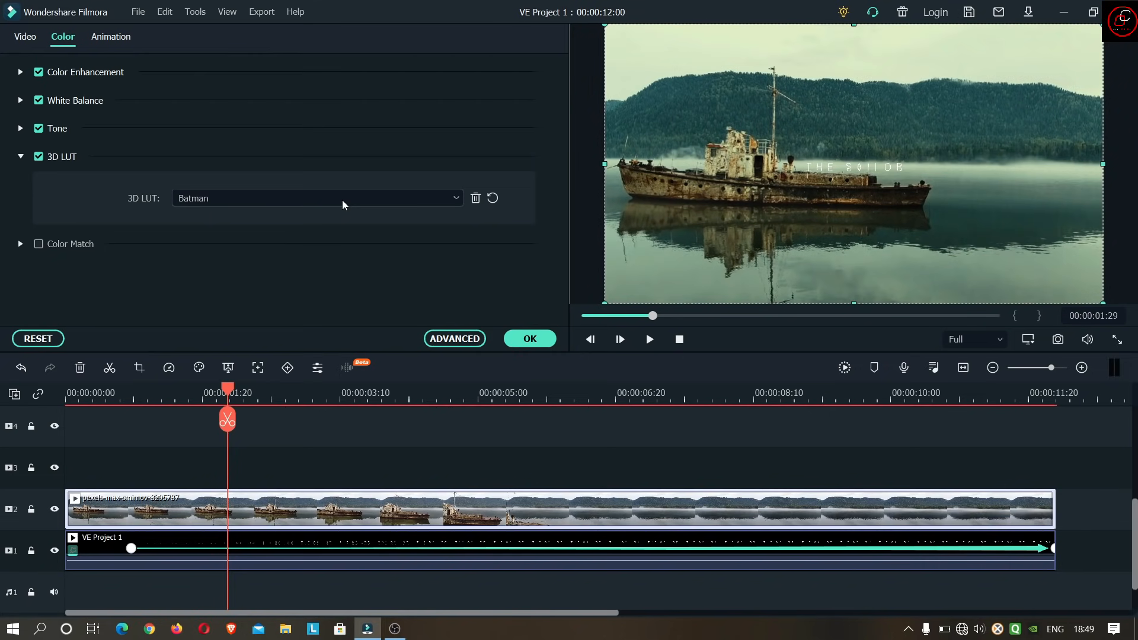
scroll(401, 196, down, 3)
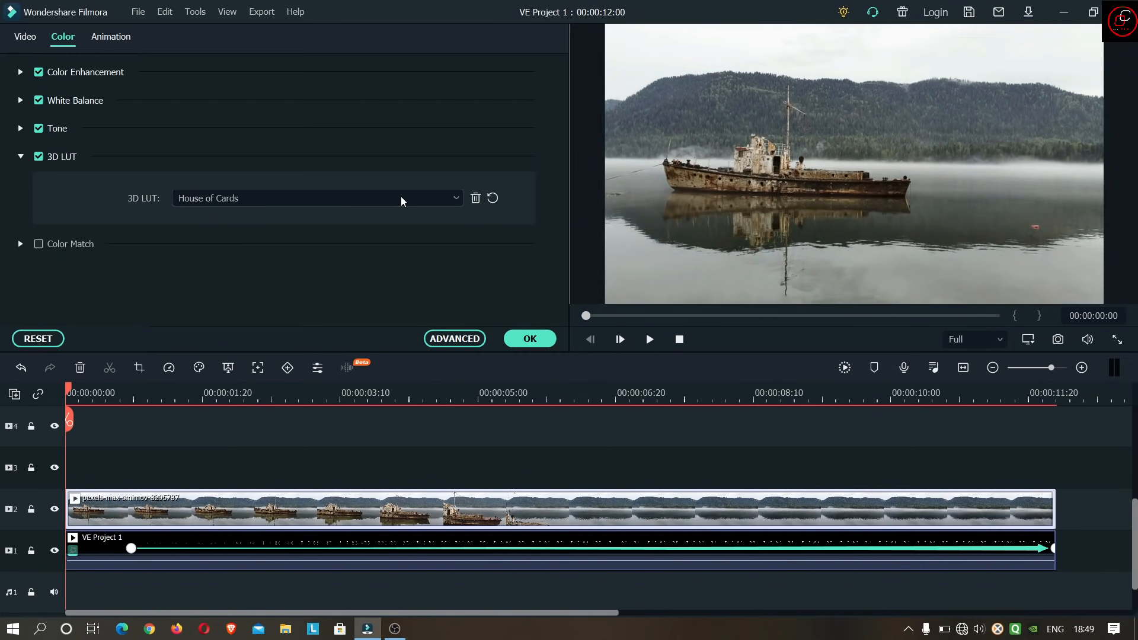
scroll(400, 197, up, 1)
scroll(400, 197, down, 4)
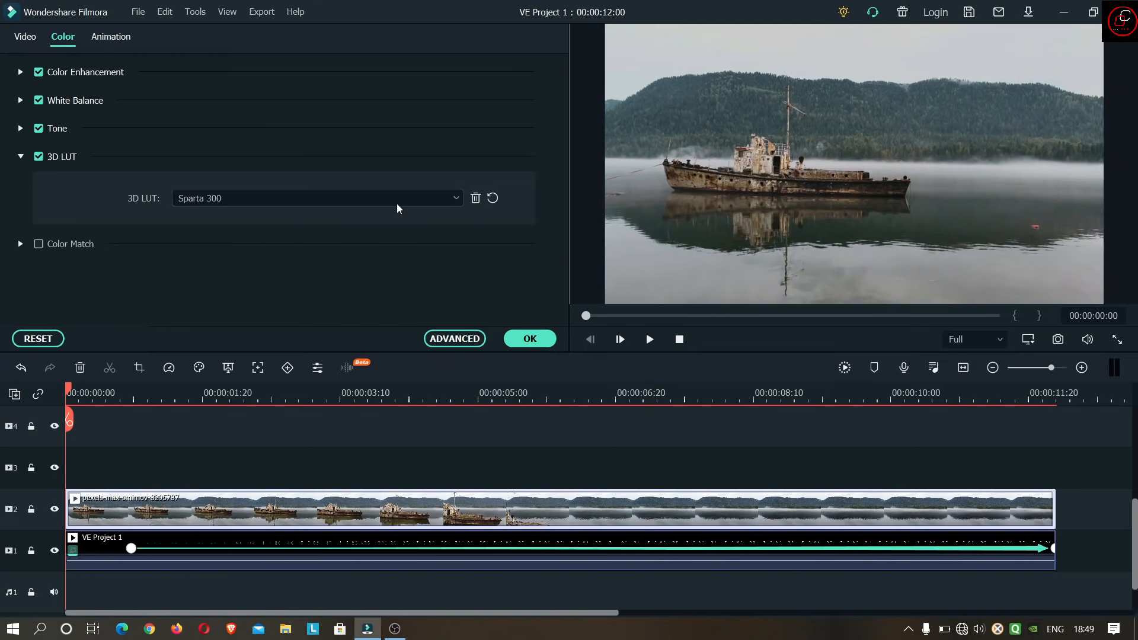
scroll(396, 204, down, 4)
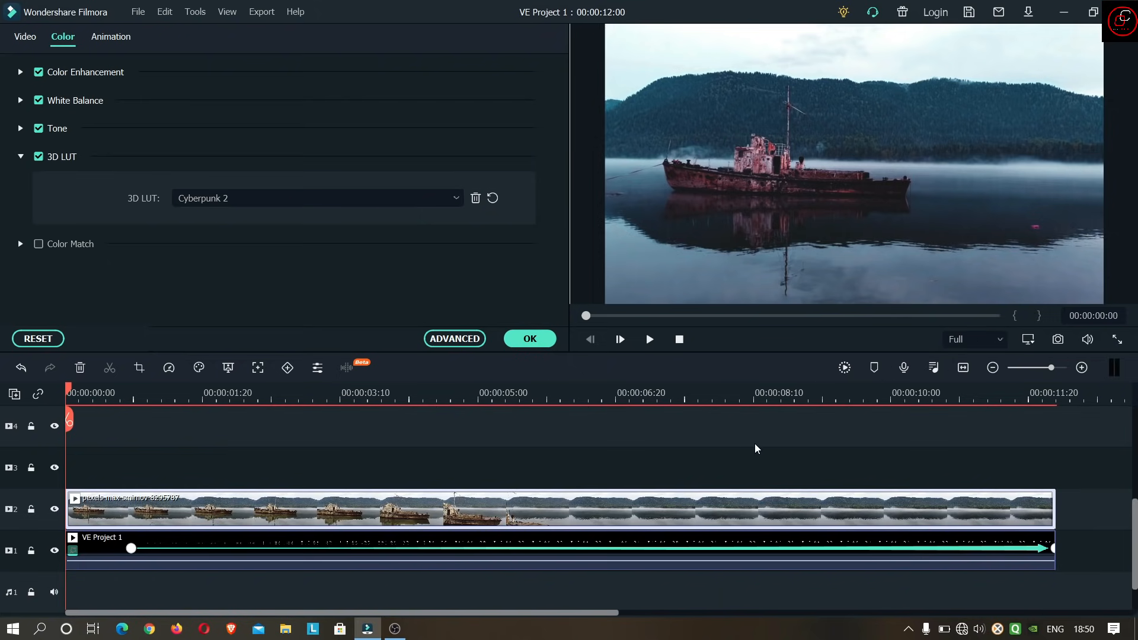
- Check the graded ship frame at full screen and render the timeline preview for smooth playback
click(1113, 343)
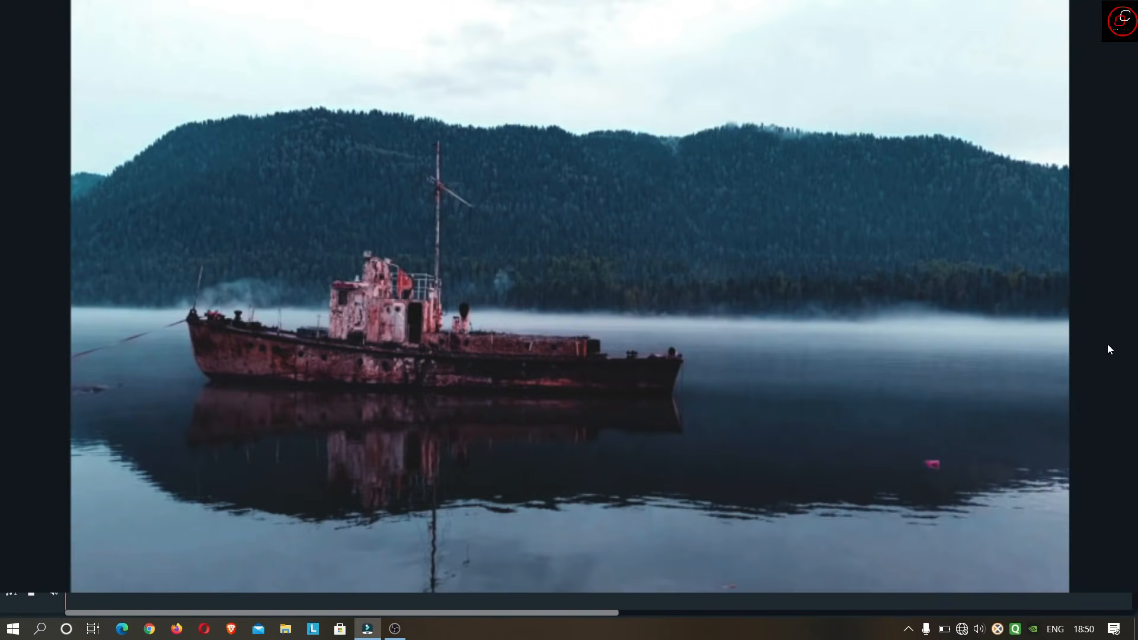
key(Escape)
click(844, 368)
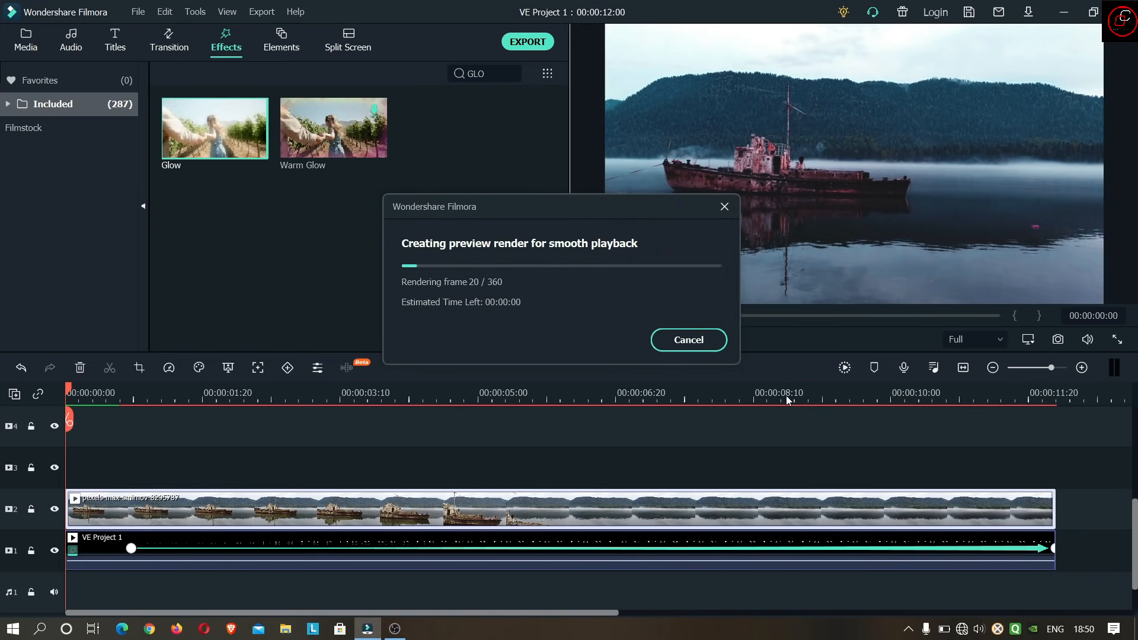